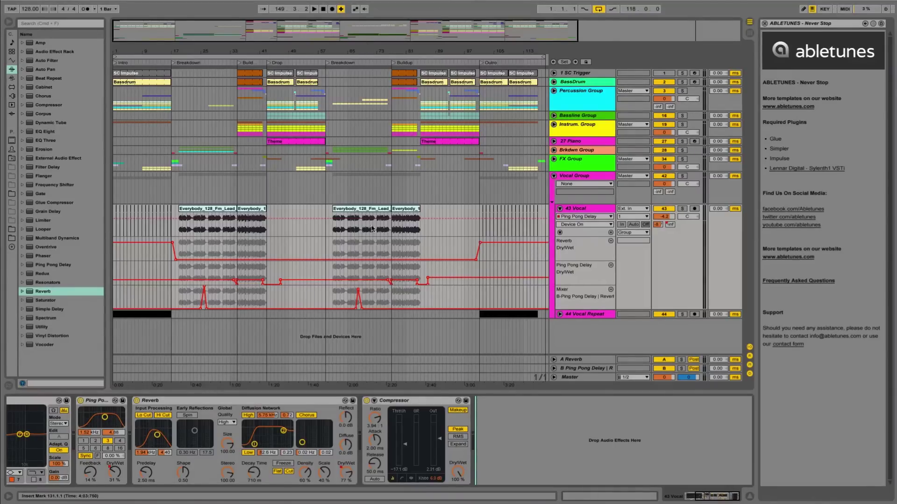
Step: Solo the 43 Vocal track, listen to the second breakdown from its start, and turn the solo off
left_click(682, 208)
left_click(333, 230)
key("space")
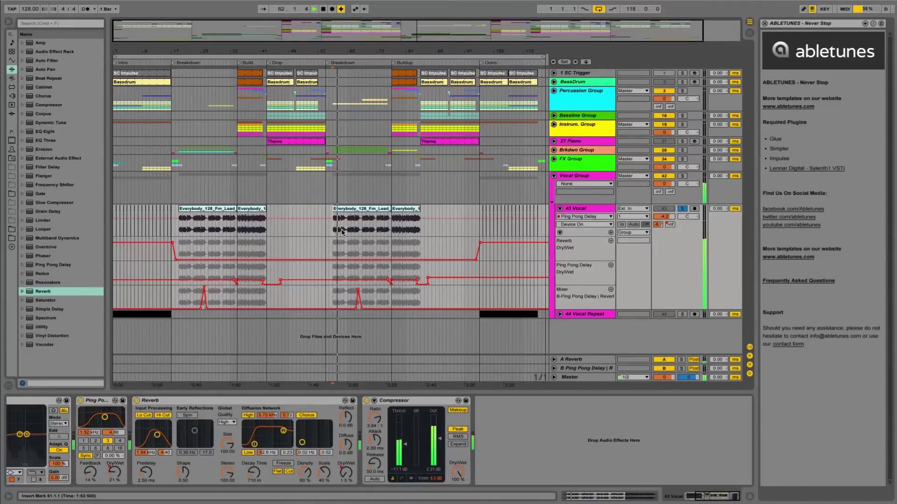
key("space")
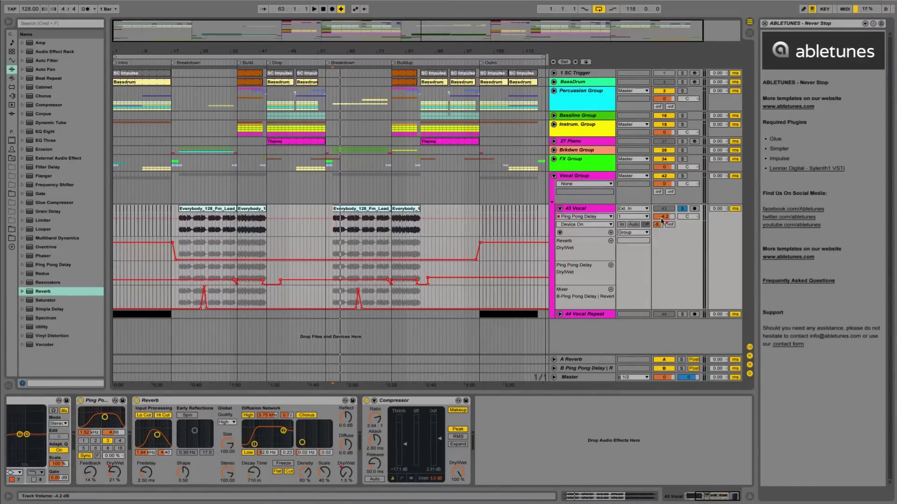
left_click(682, 208)
Step: Solo the Instrum. Group, listen from the start of the second drop, and turn the solo off
left_click(682, 125)
left_click(585, 131)
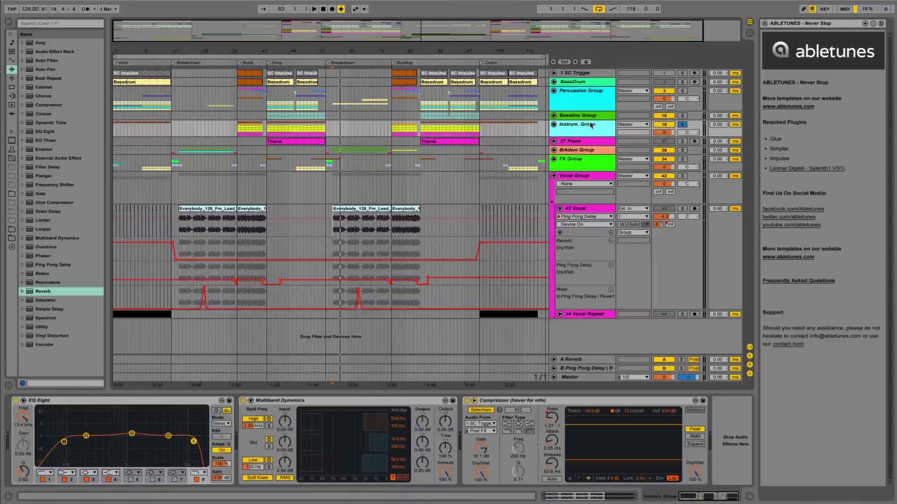
left_click(422, 132)
key("space")
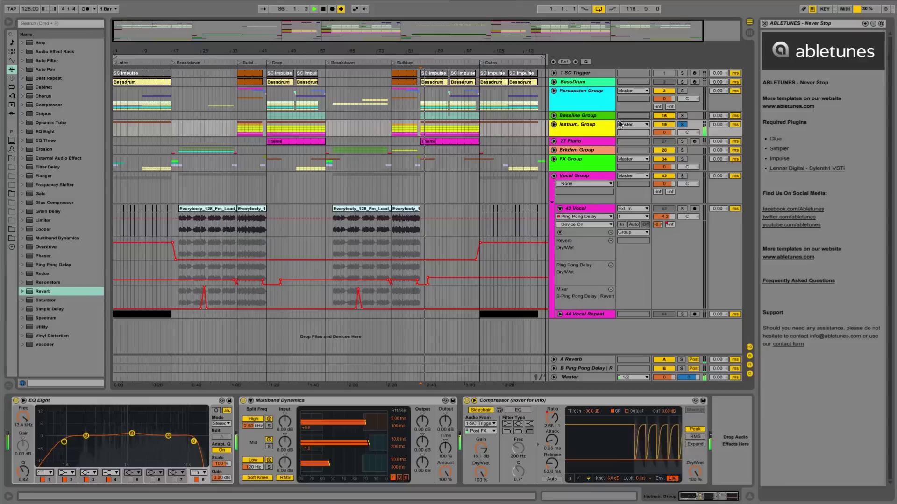
left_click(682, 125)
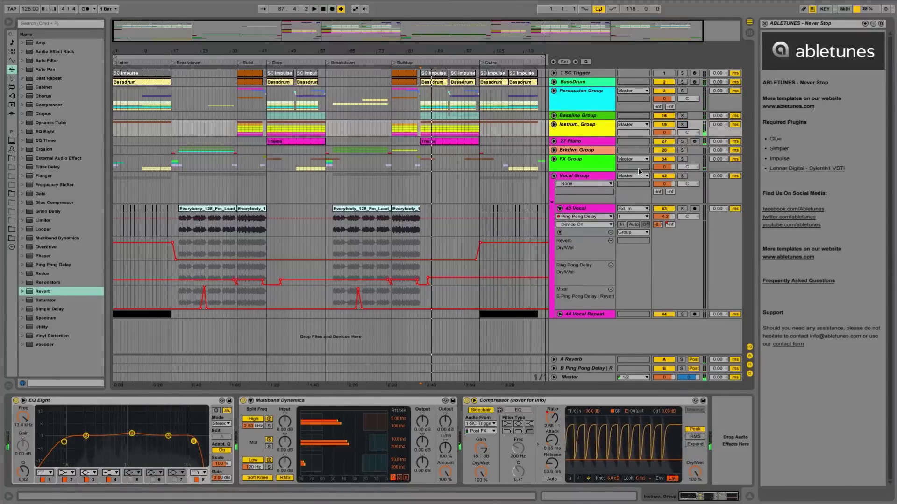
Step: Turn off the Ping Pong Delay and Reverb devices on the 43 Vocal track and disable its A-Reverb send
left_click(594, 210)
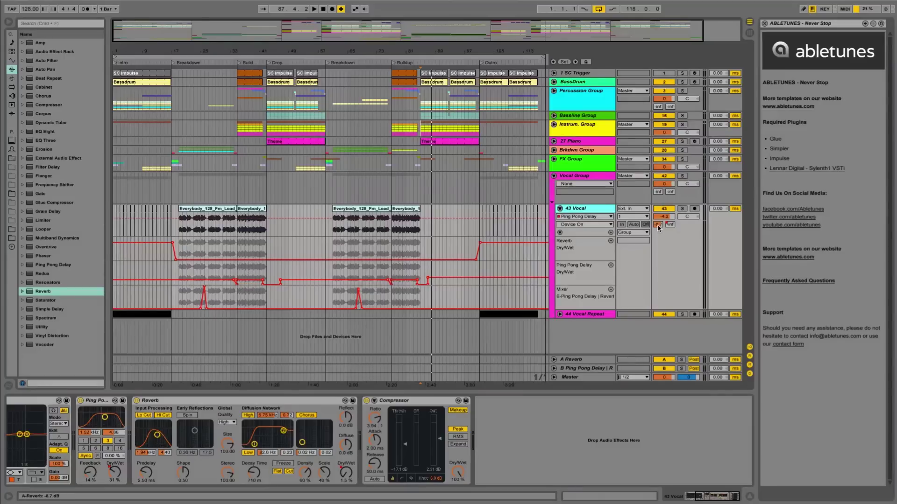
left_click(152, 407)
scroll(153, 408, "left", 5)
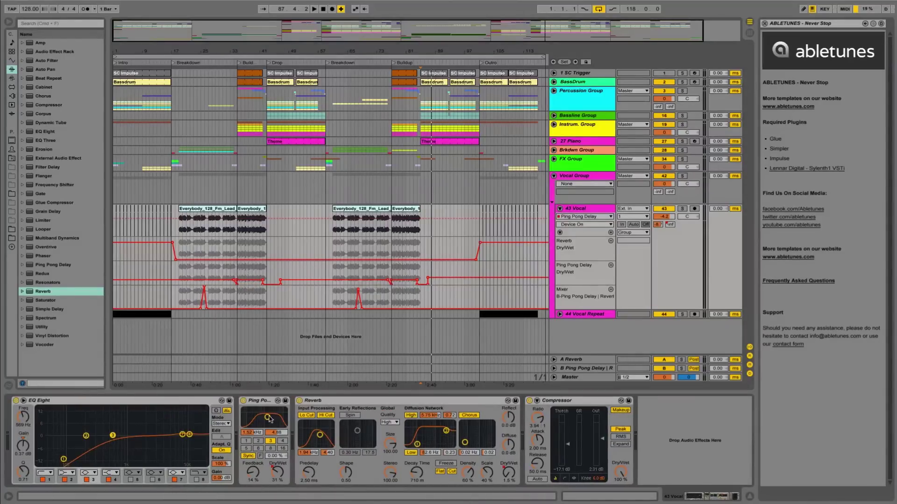
left_click(243, 401)
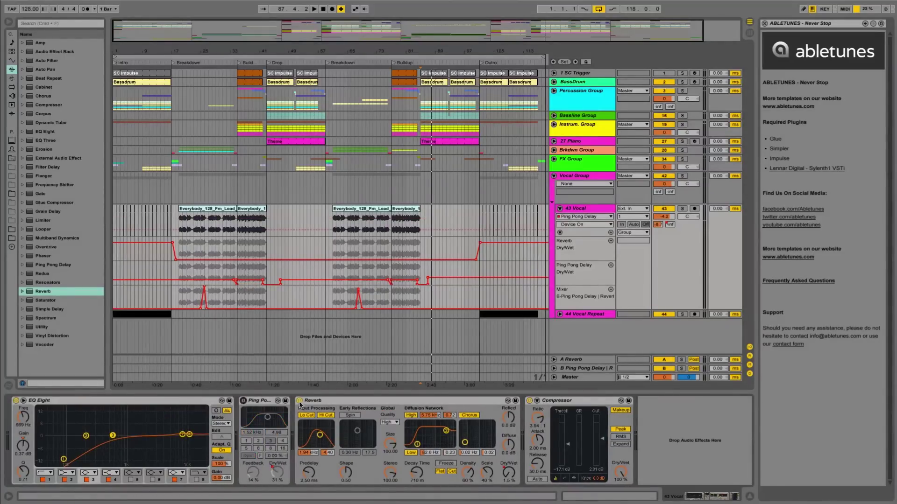
left_click(300, 401)
right_click(657, 224)
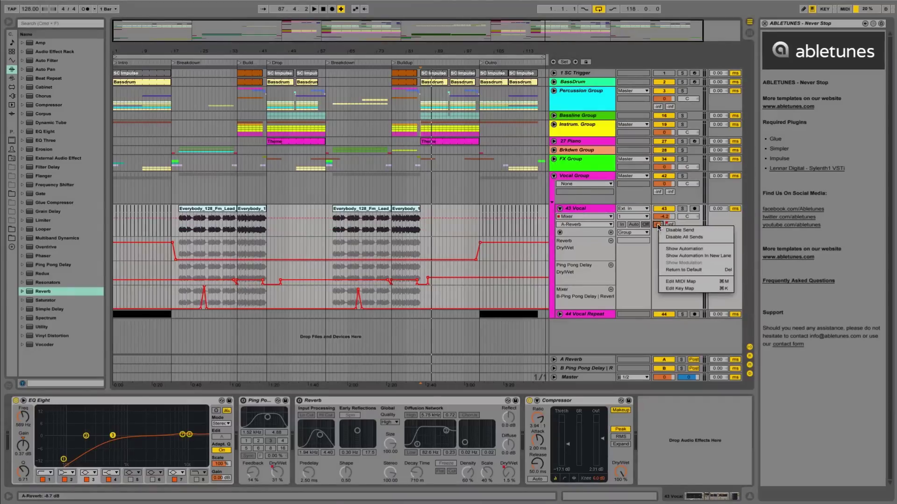
left_click(672, 234)
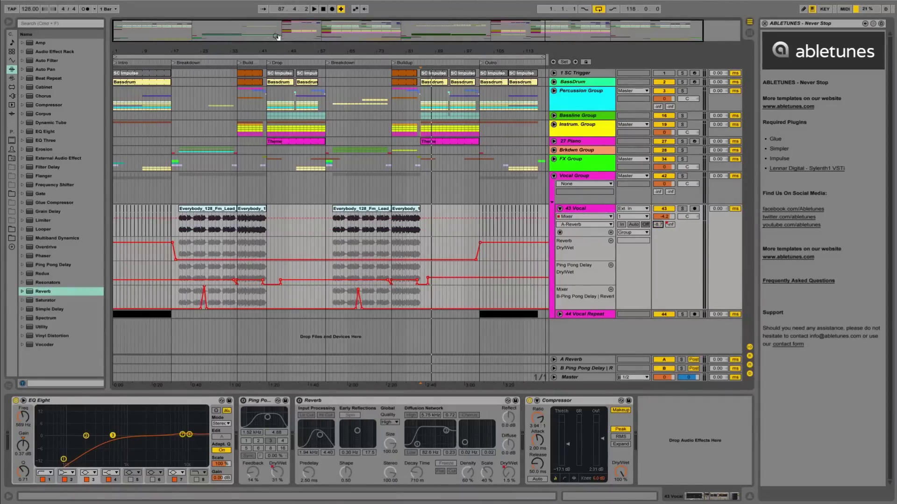
Step: Copy the second breakdown's vocal clip and paste it into empty space after the outro, starting at bar 126
left_click_drag(342, 50, 343, 40)
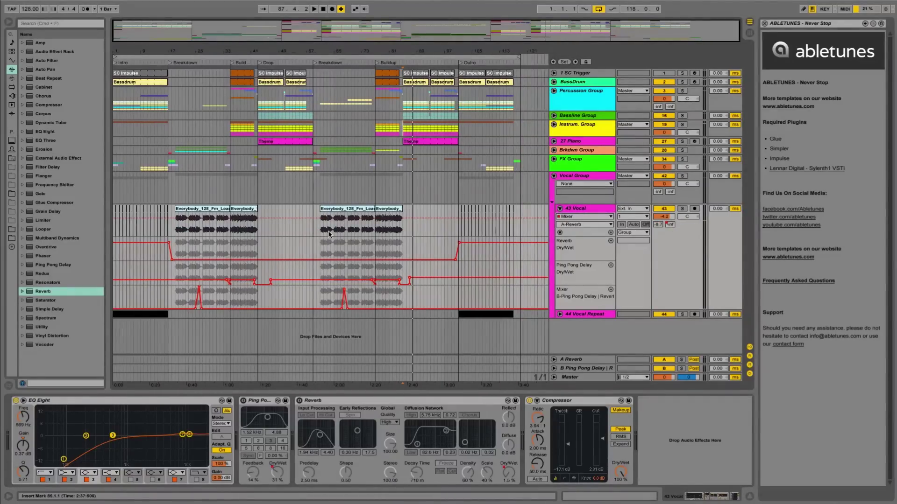
left_click_drag(319, 228, 372, 228)
left_click(371, 230)
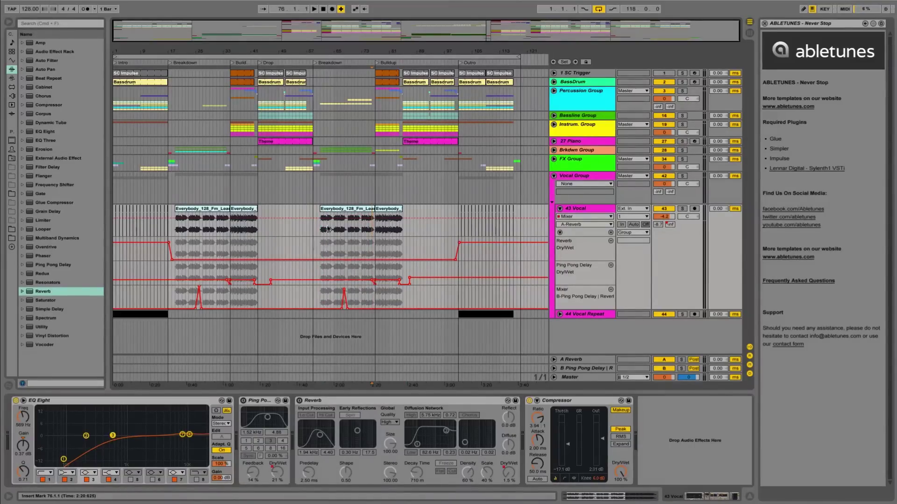
left_click(339, 211)
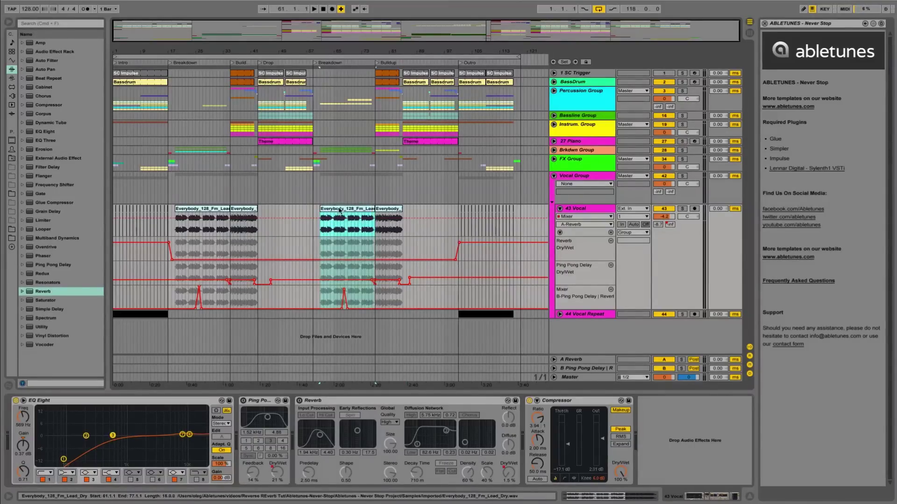
left_click(544, 213)
key("super+v")
scroll(528, 45, "right", 5)
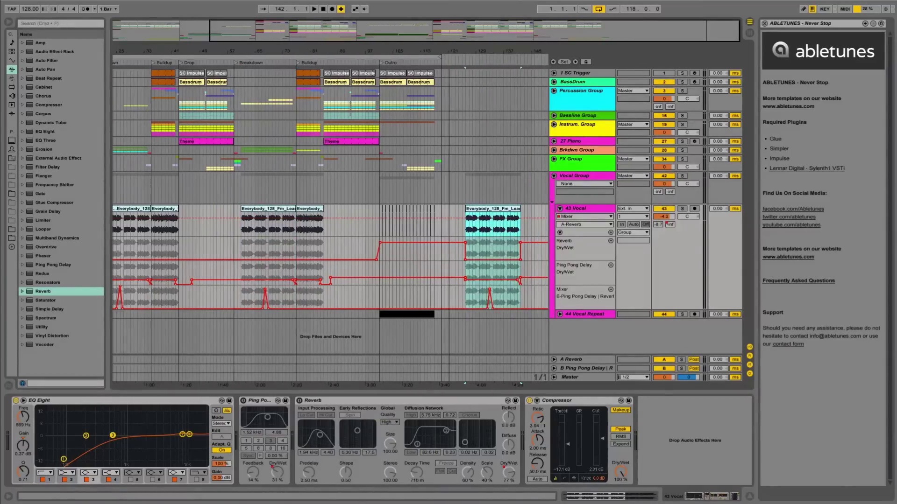
Step: Delete the automation pasted with the vocal copy in the Reverb Dry/Wet, Ping Pong Delay Dry/Wet and B-send lanes
left_click_drag(452, 255, 535, 255)
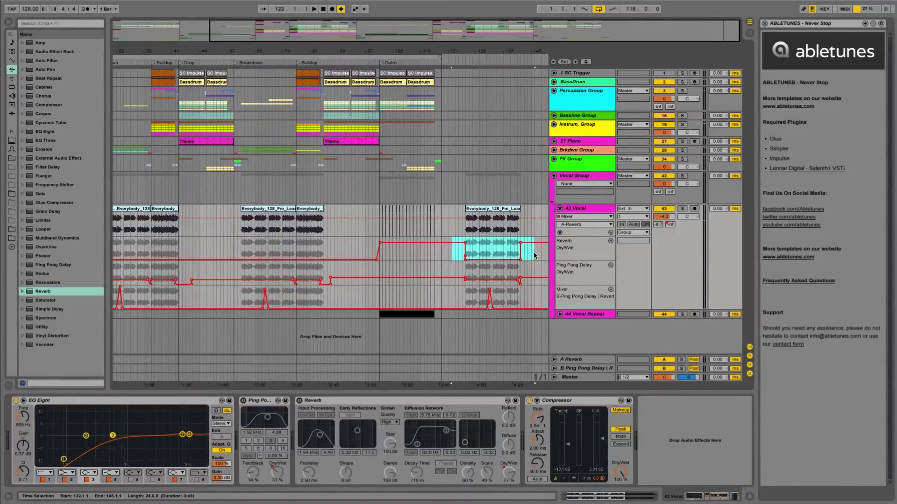
key("Delete")
left_click_drag(456, 273, 528, 274)
key("Delete")
left_click_drag(458, 296, 547, 300)
key("Delete")
Step: Insert an audio track below 43 Vocal that takes its input from 43 Vocal, with monitoring set to In
left_click(591, 210)
right_click(592, 211)
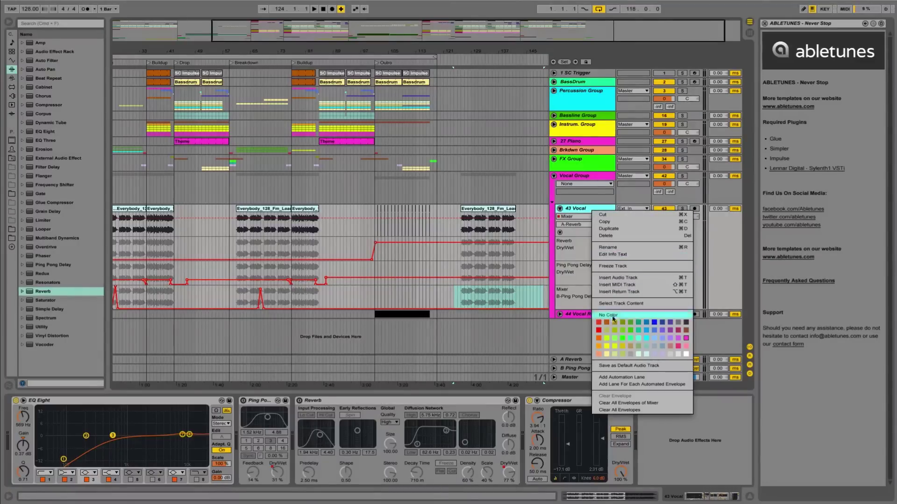
left_click(618, 278)
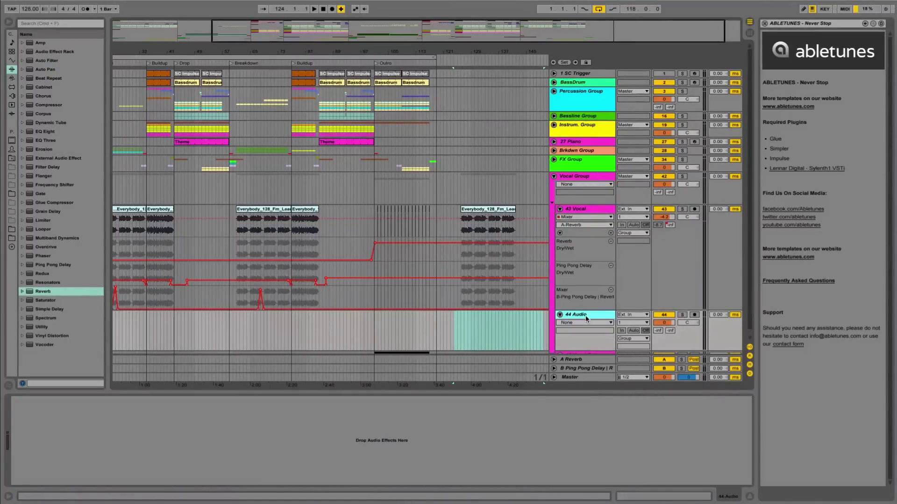
left_click(643, 315)
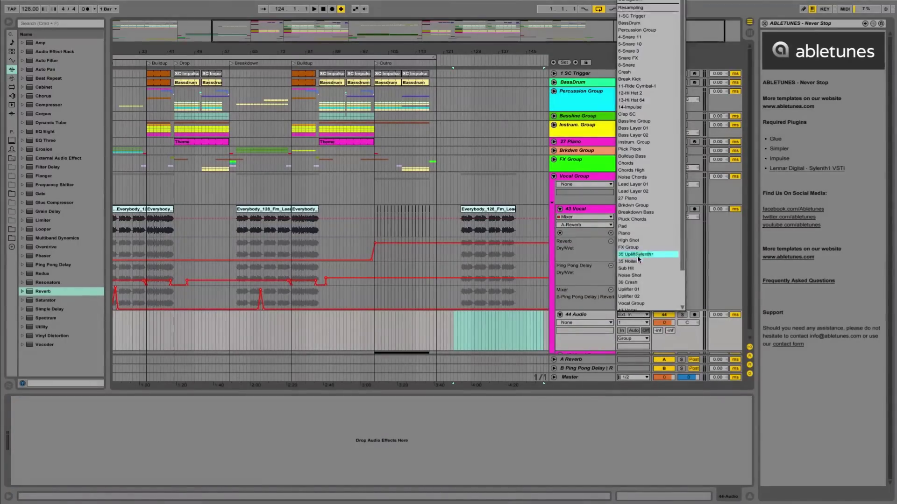
scroll(628, 259, "down", 3)
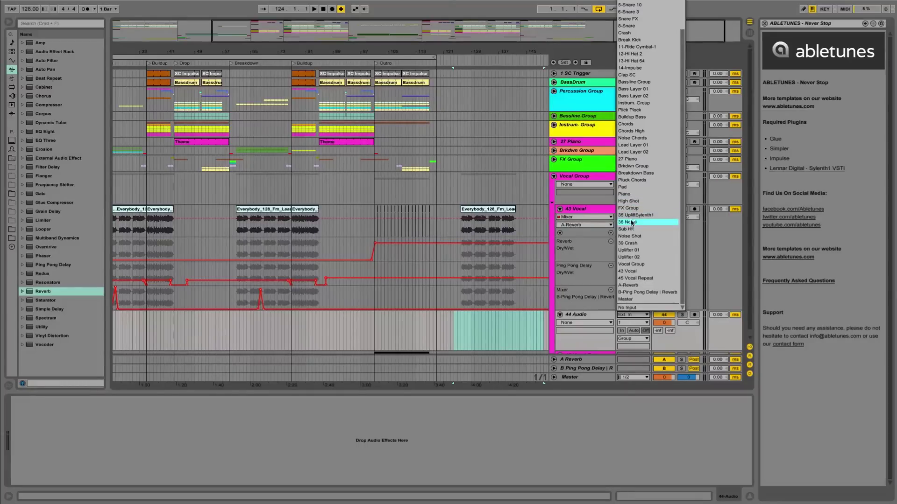
left_click(630, 271)
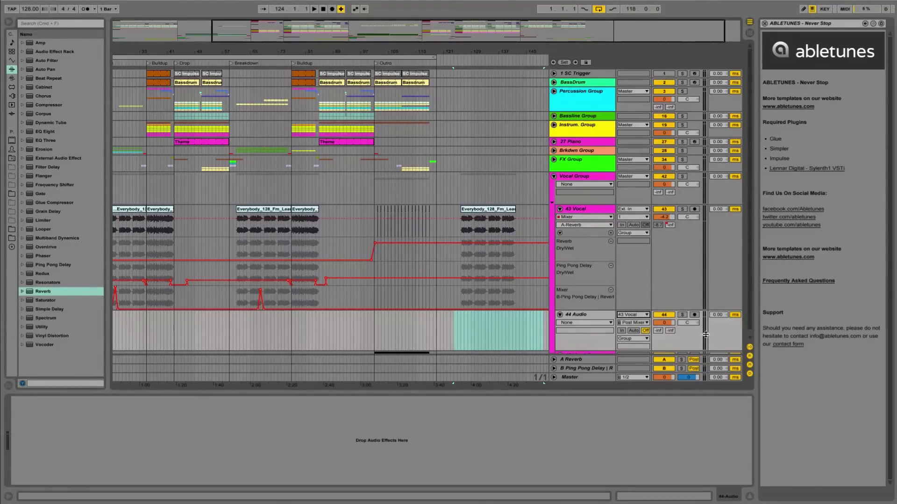
left_click(621, 330)
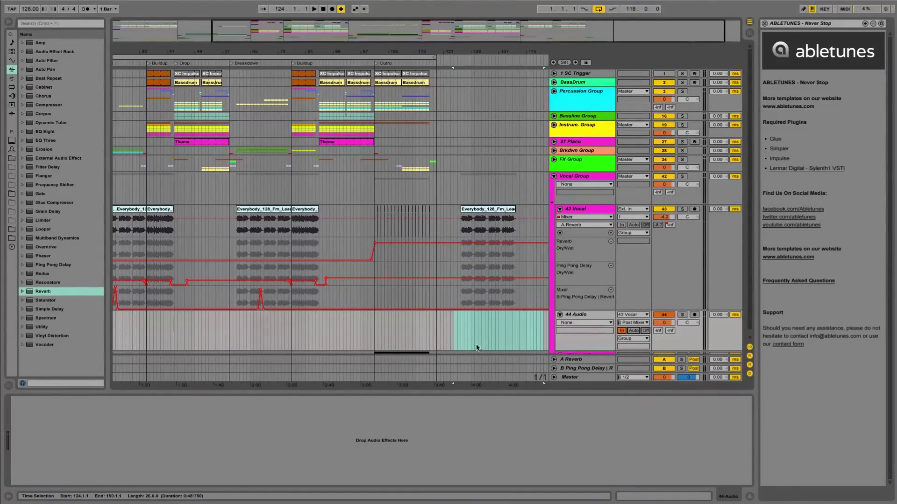
Step: Open the copied vocal clip's sample view and listen to the end of the clip with the vocal track soloed
left_click(461, 330)
left_click_drag(515, 52, 483, 70)
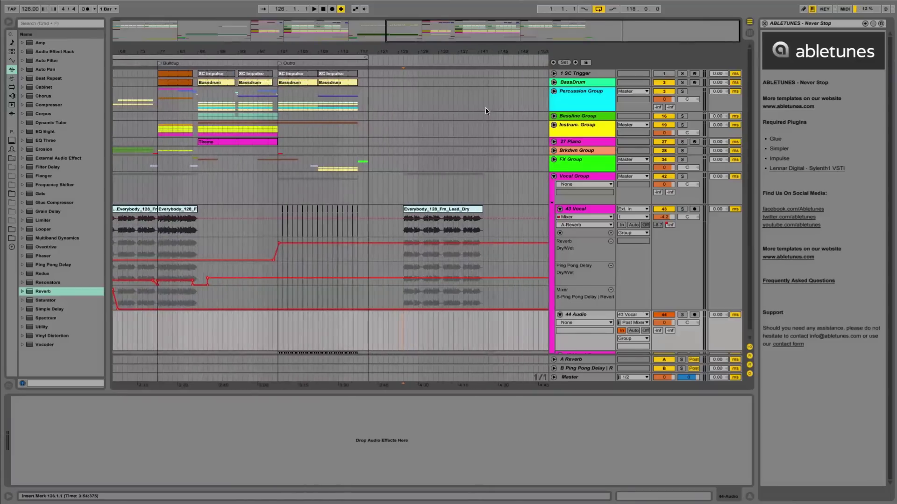
double_click(459, 210)
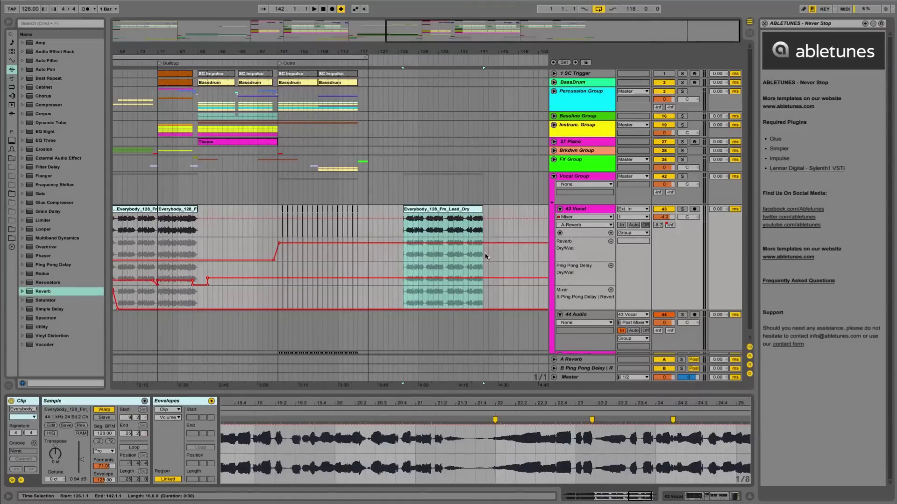
left_click(472, 256)
left_click(681, 210)
key("space")
left_click(682, 210)
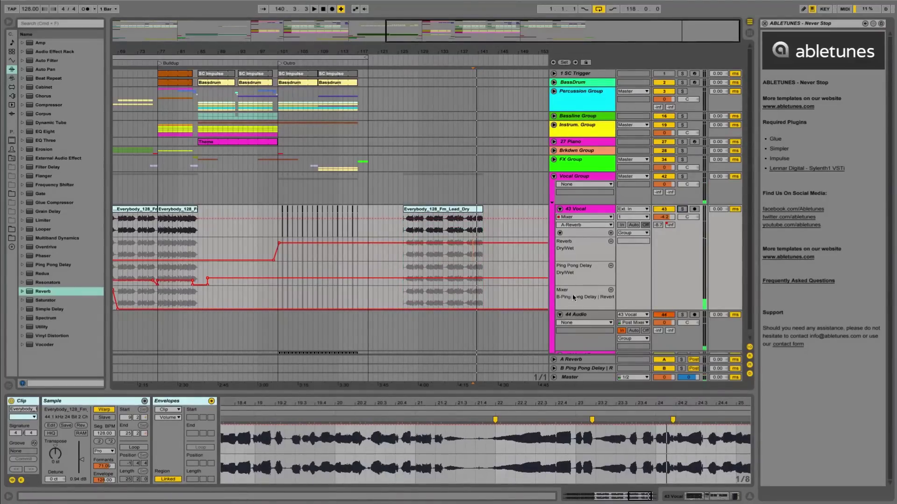
Step: Add a Reverb after the Compressor on the 43 Vocal track with 100% Dry/Wet, High quality and a 7.15 s decay time
left_click(698, 496)
left_click_drag(43, 291, 690, 448)
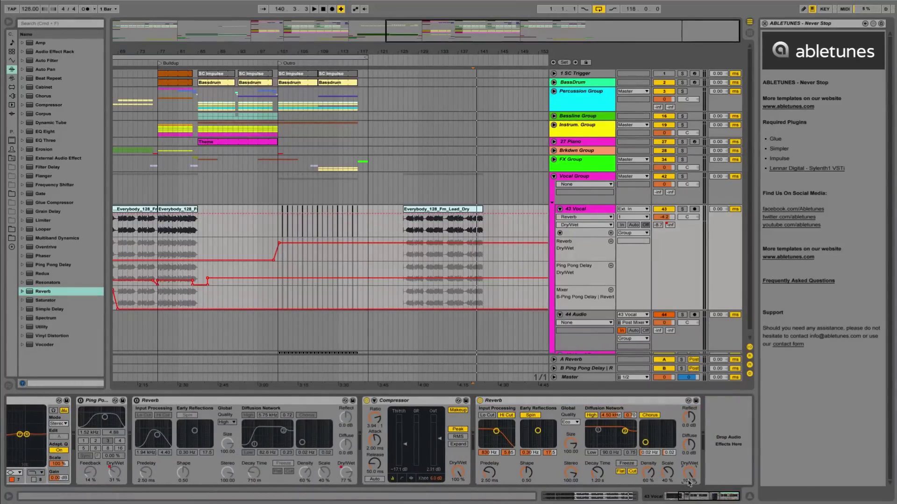
left_click(575, 423)
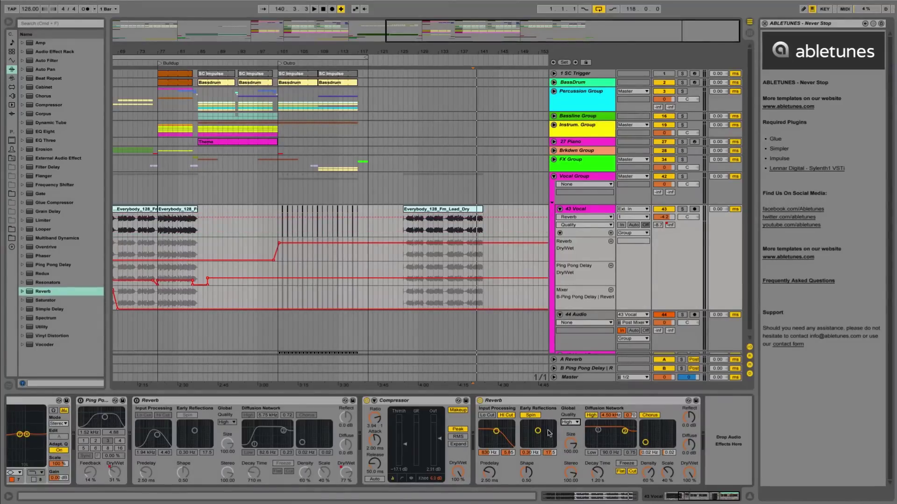
left_click_drag(599, 476, 599, 449)
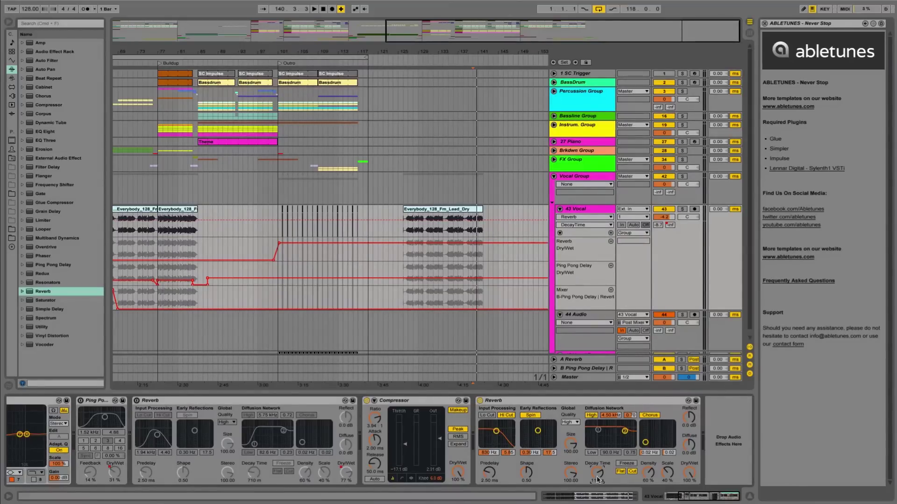
mouse_move(602, 468)
left_mouse_down()
mouse_move(602, 495)
mouse_move(606, 471)
mouse_move(601, 477)
left_mouse_up()
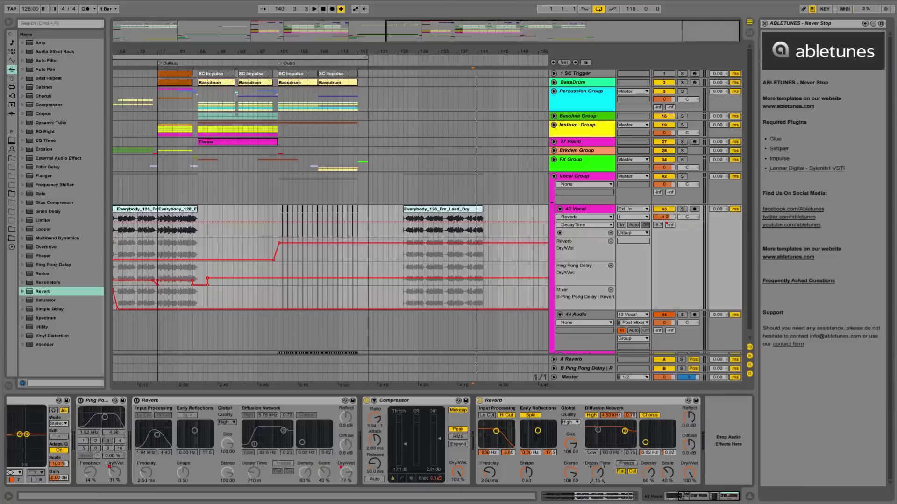
Step: Listen to the soloed vocal's reverb tail from bar 141, near the end of the copied clip, and turn the solo off
left_click(471, 63)
left_click_drag(485, 49, 478, 326)
left_click(472, 326)
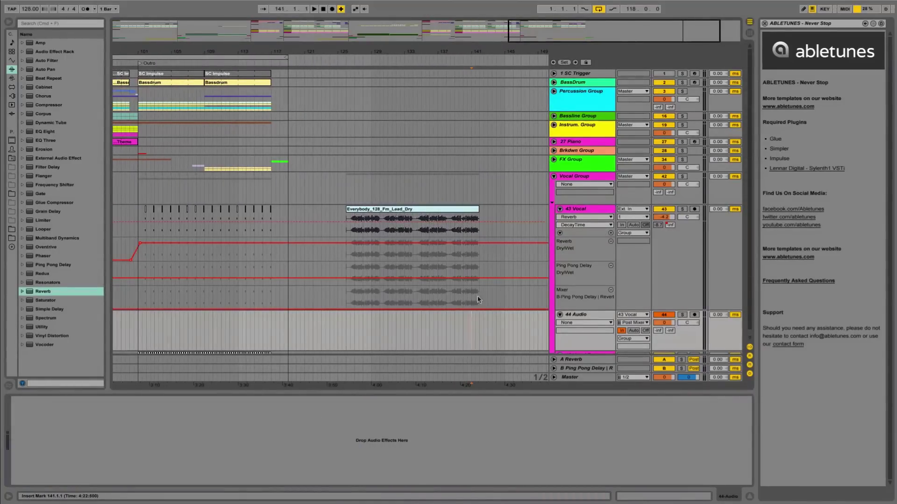
left_click(473, 225)
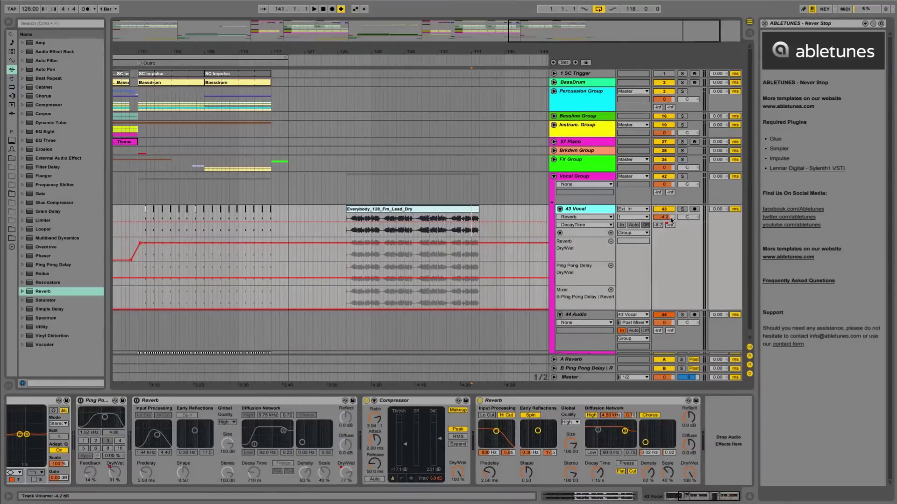
left_click(683, 210)
key("space")
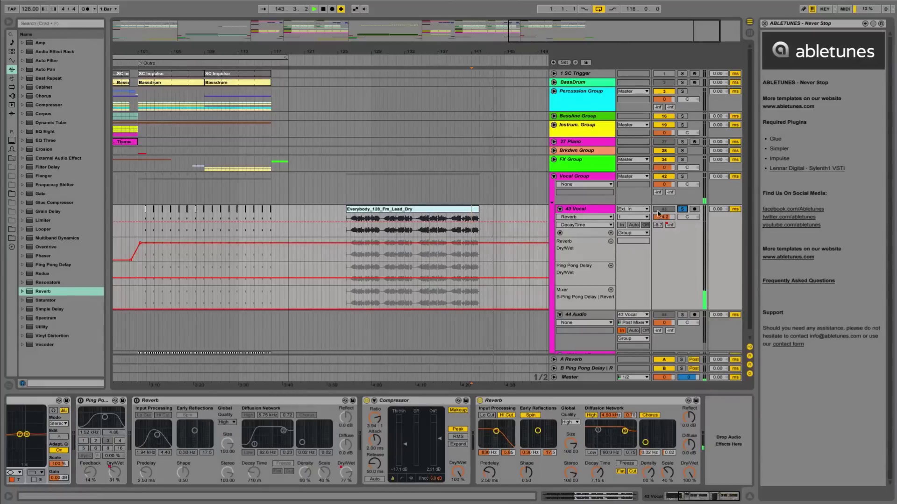
left_click(682, 210)
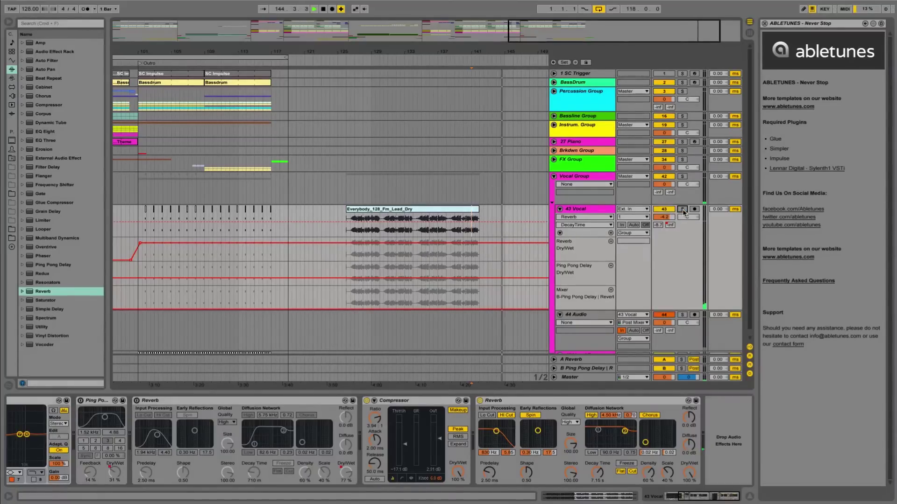
key("space")
Step: Arm 44 Audio and record the vocal's reverb tail onto it from bar 141 until the tail has faded
left_click(472, 326)
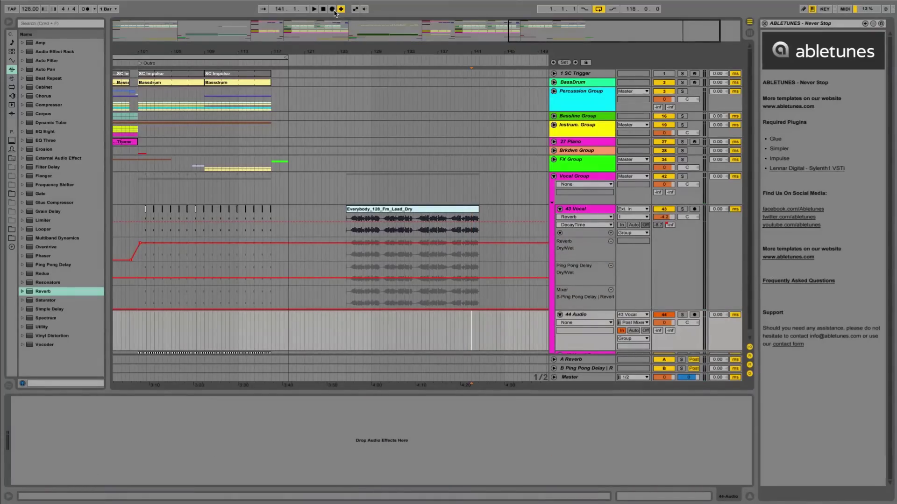
key("space")
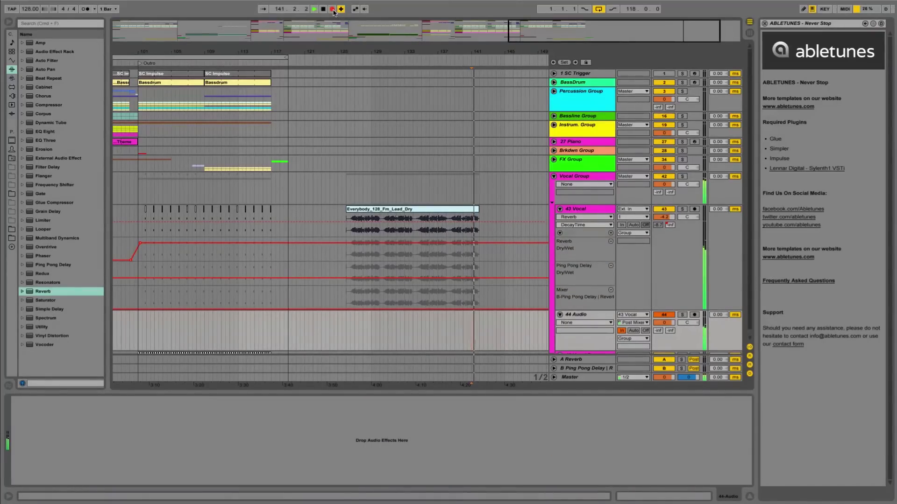
left_click(695, 316)
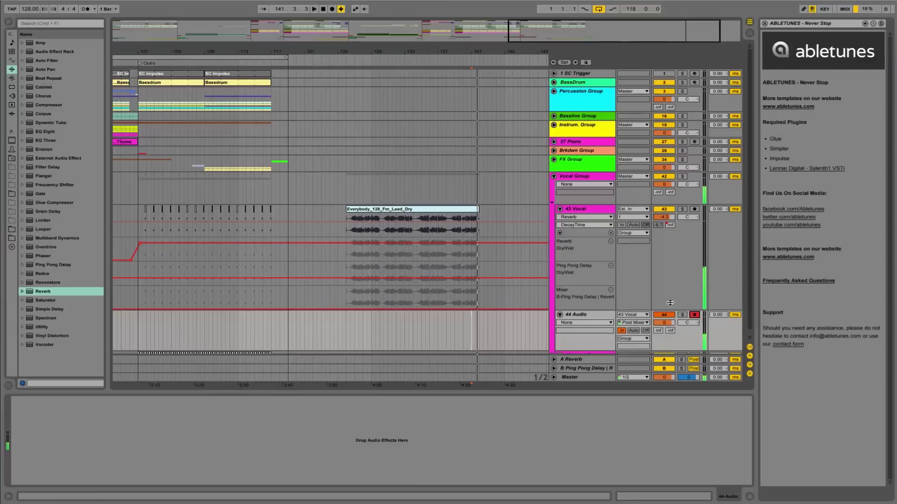
key("space")
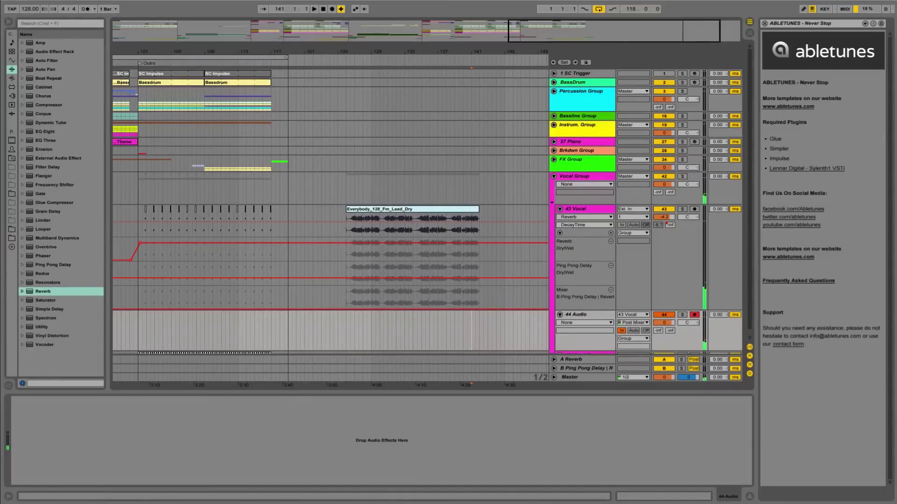
left_click(331, 10)
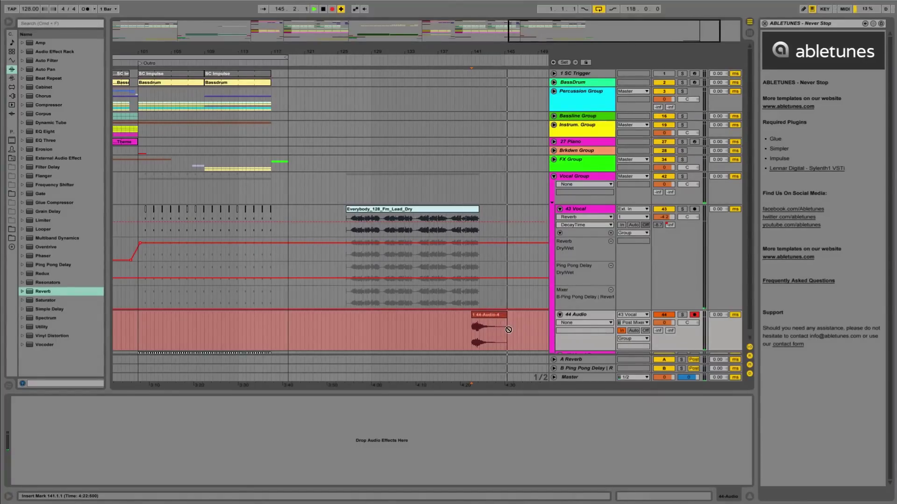
key("space")
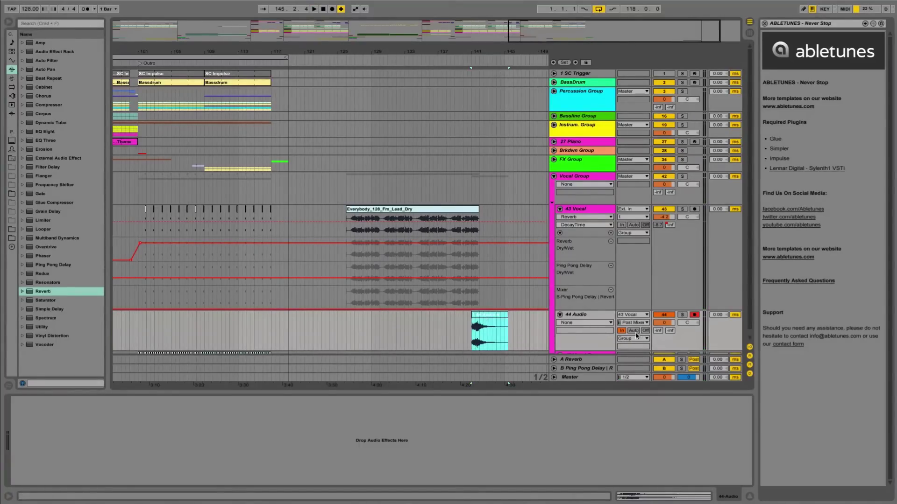
Step: Set 44 Audio's monitoring to Auto and reverse the newly recorded reverb clip
left_click(488, 326)
right_click(489, 314)
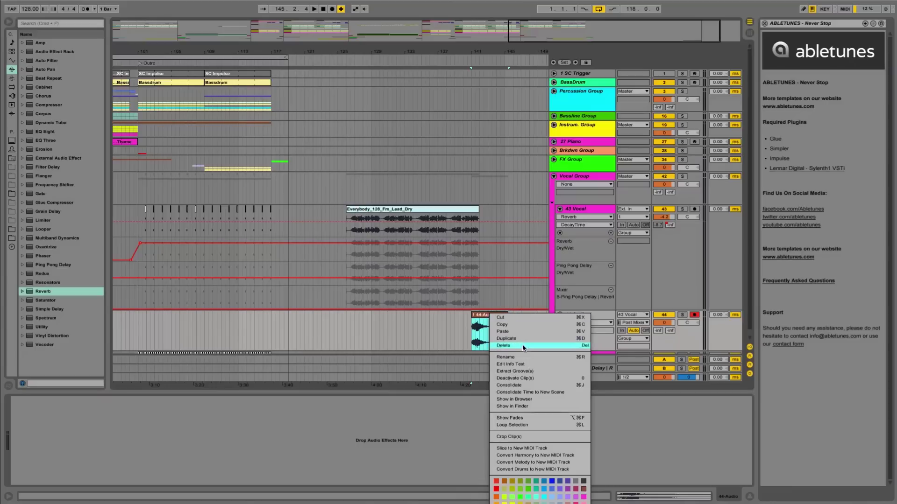
left_click(478, 313)
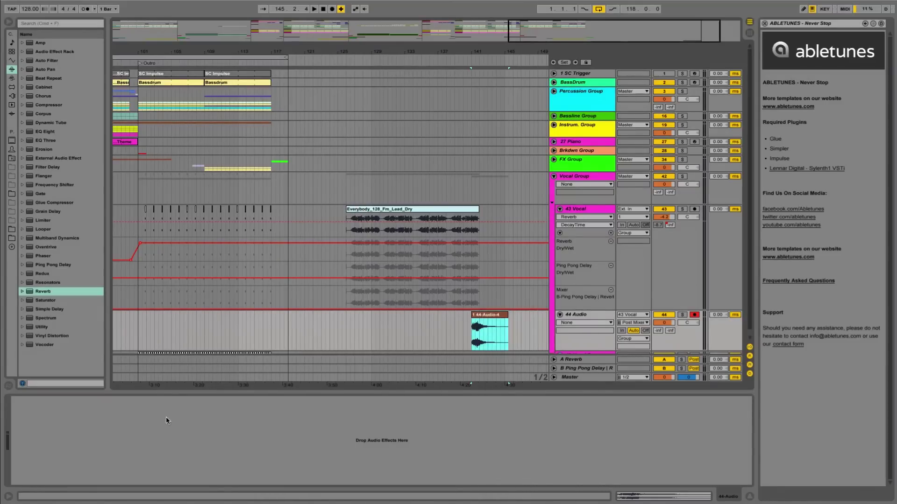
double_click(499, 324)
left_click(80, 425)
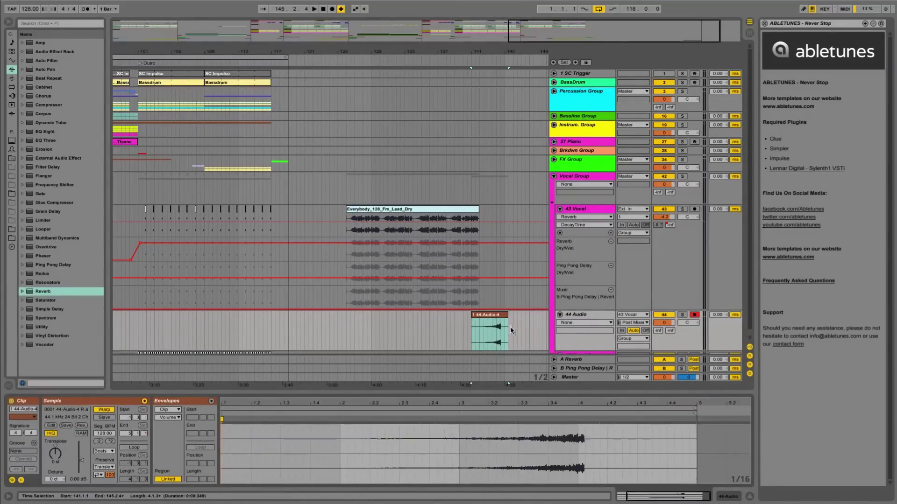
Step: Disarm and solo 44 Audio, and listen to the reversed reverb clip
left_click(682, 315)
left_click(694, 314)
left_click(500, 343)
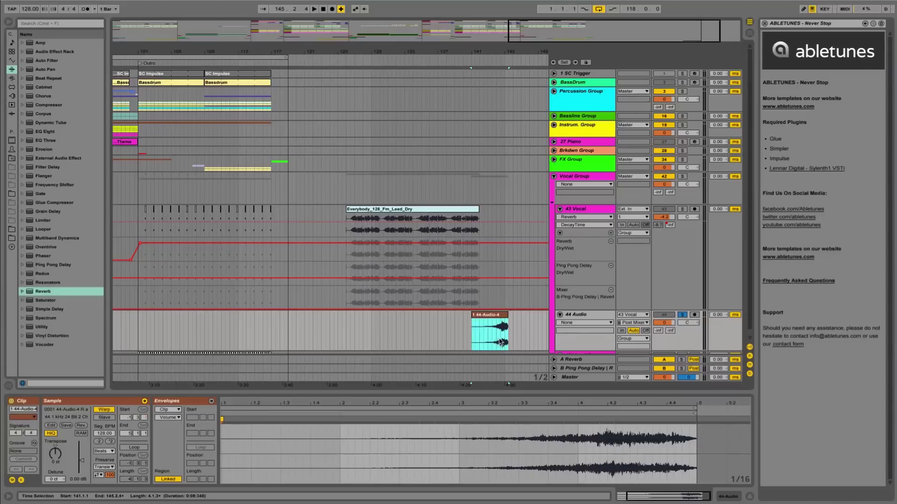
left_click(484, 342)
key("space")
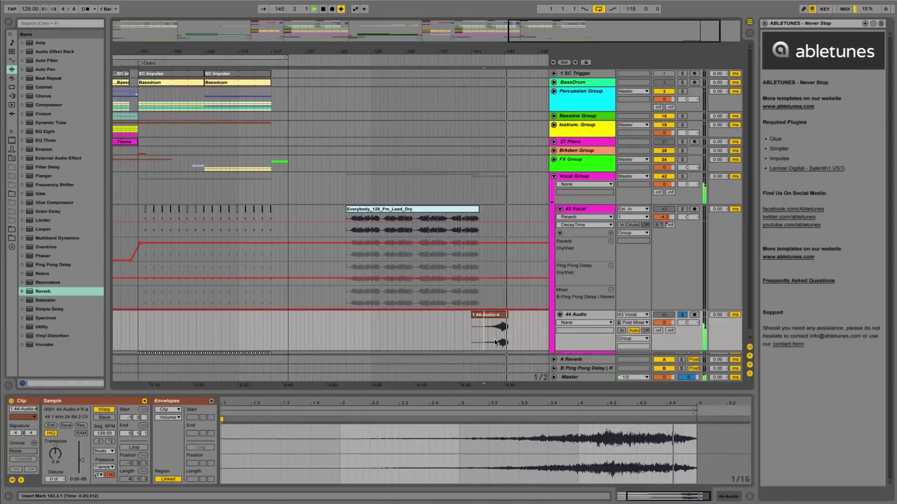
left_click(498, 315)
key("space")
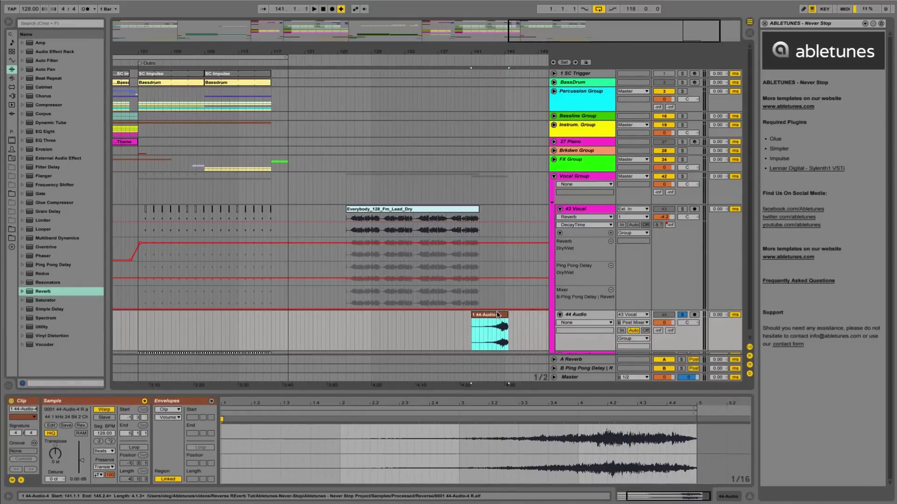
Step: Move the reversed clip along 44 Audio to bar 57, leading into the vocal of the breakdown
left_click_drag(458, 50, 489, 29)
scroll(500, 293, "left", 5)
scroll(500, 295, "right", 3)
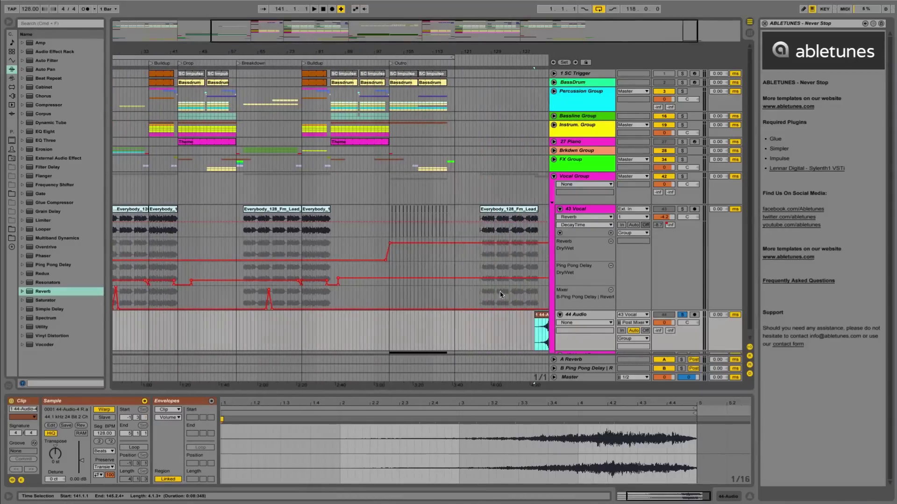
left_click_drag(542, 322, 236, 324)
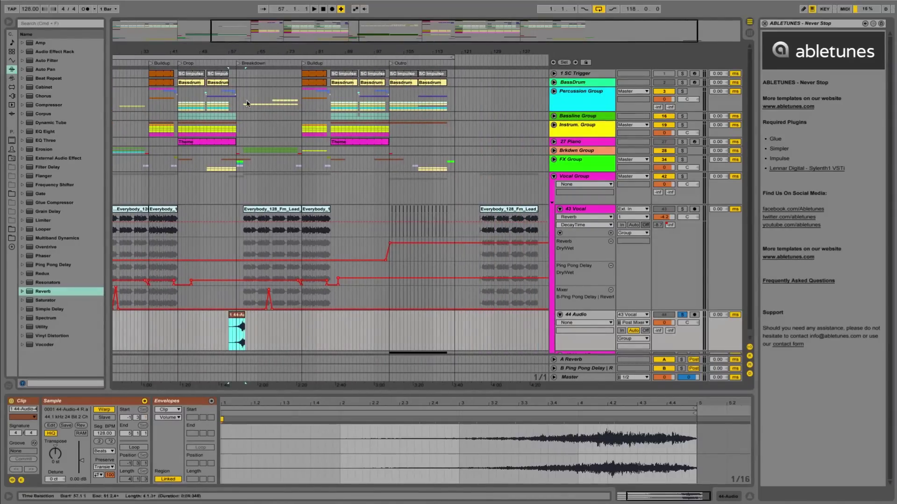
left_click_drag(238, 54, 290, 116)
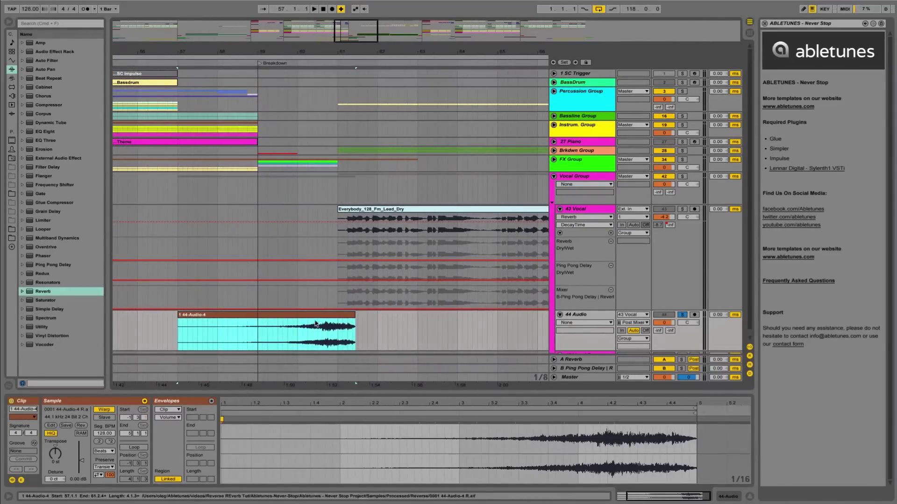
Step: Cut off the fading end of the reversed clip and shift it so that it ends at 61.2.1, where the vocal begins
left_click(323, 334)
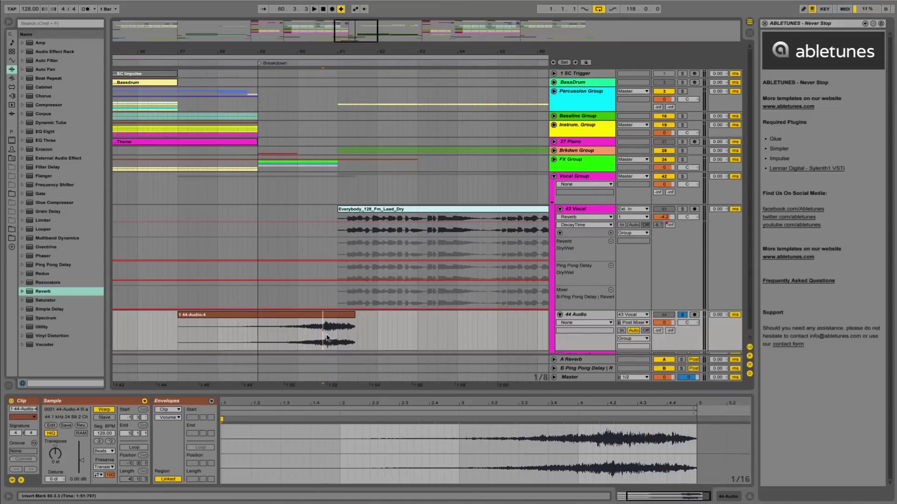
left_click_drag(329, 340, 371, 337)
key("Delete")
left_click_drag(289, 318, 309, 319)
left_click_drag(337, 53, 332, 129)
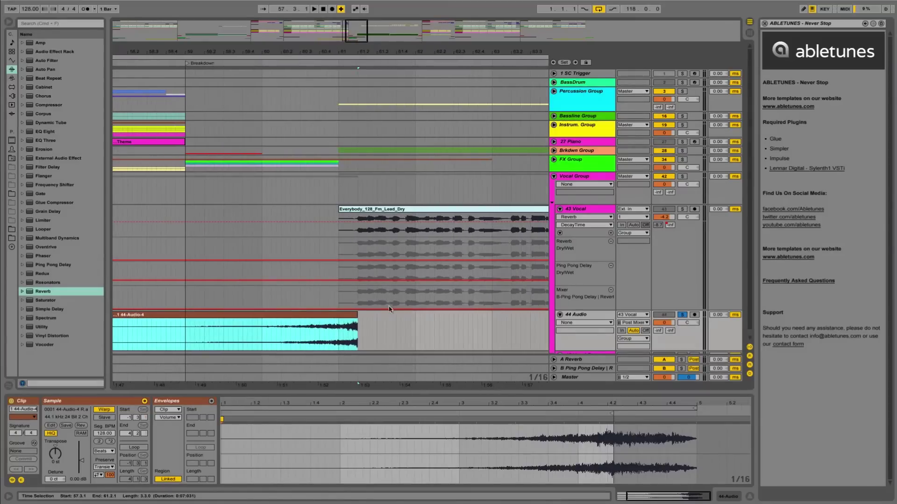
Step: Trim a little more off the reversed clip's end by ear and realign it to end at 61.2.1
left_click(321, 336)
key("space")
key("space")
mouse_move(349, 335)
left_mouse_down()
mouse_move(373, 337)
mouse_move(348, 337)
mouse_move(357, 337)
left_mouse_up()
key("Delete")
left_click(324, 337)
key("space")
key("space")
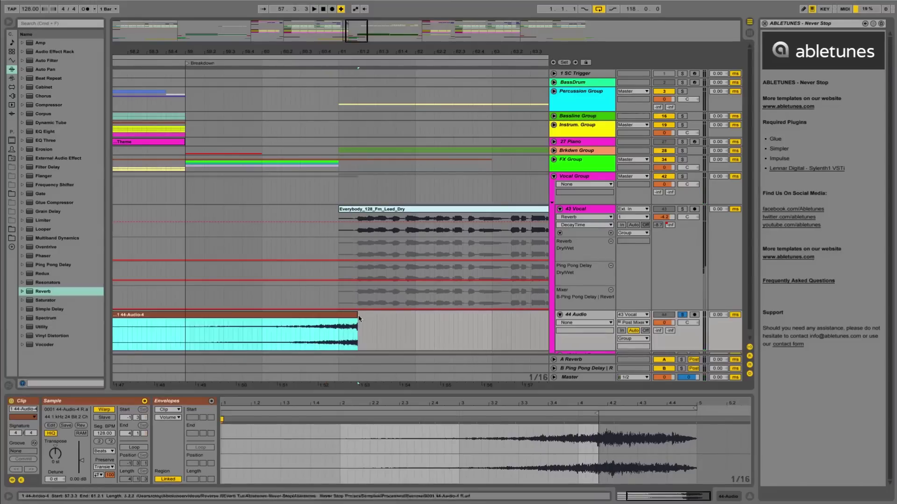
Step: Solo 43 Vocal as well and reactivate its Ping Pong Delay, its first Reverb and its A-Reverb send
left_click(682, 209)
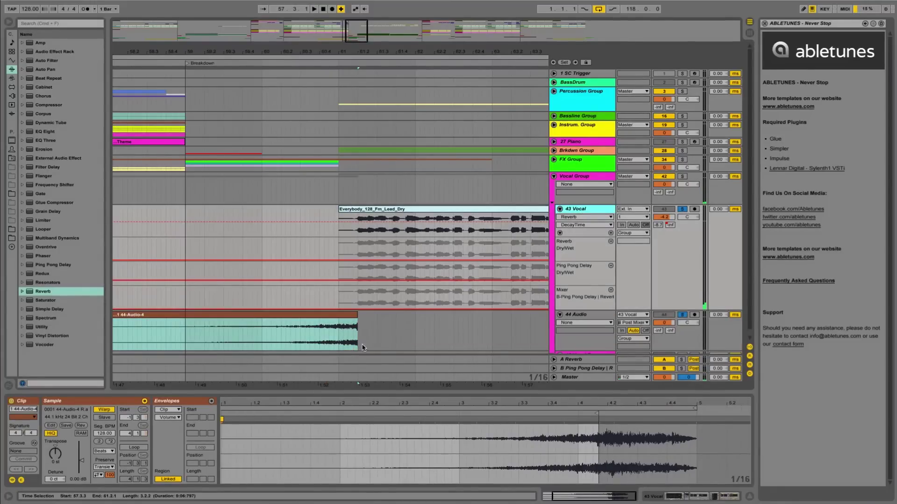
left_click(594, 463)
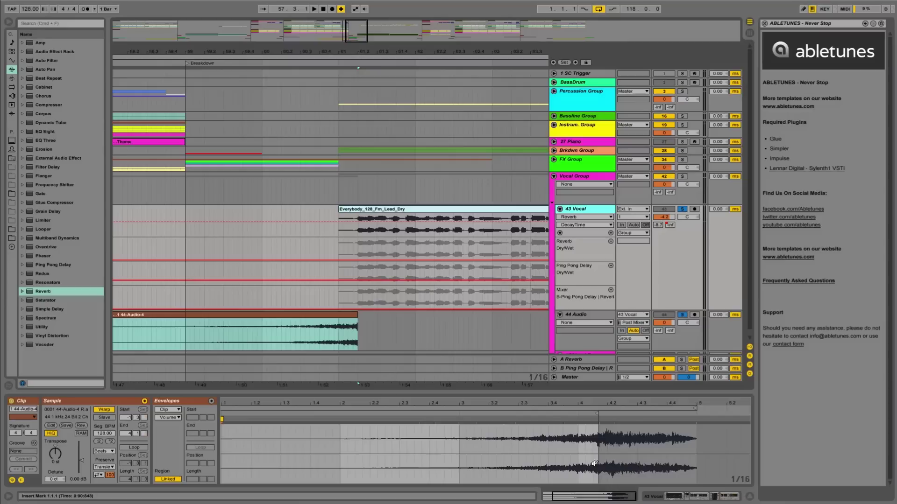
left_click(688, 490)
left_click(137, 403)
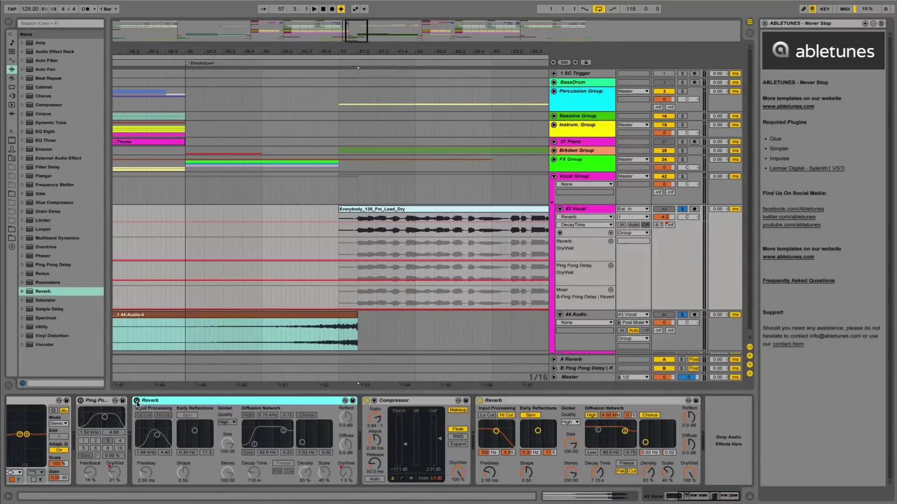
left_click(136, 401)
left_click(81, 401)
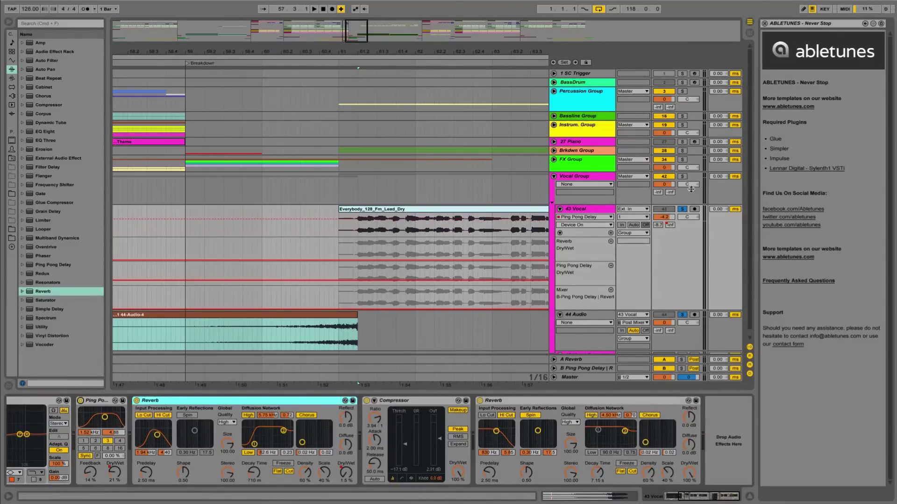
right_click(664, 225)
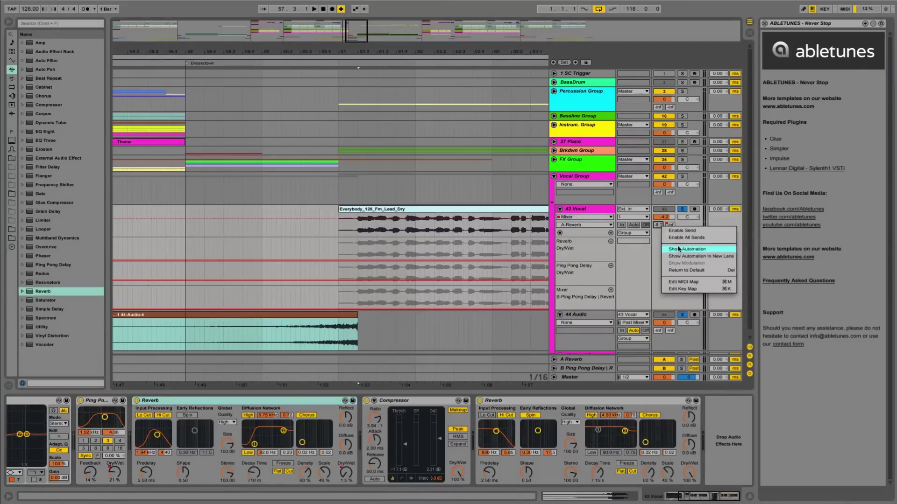
left_click(682, 231)
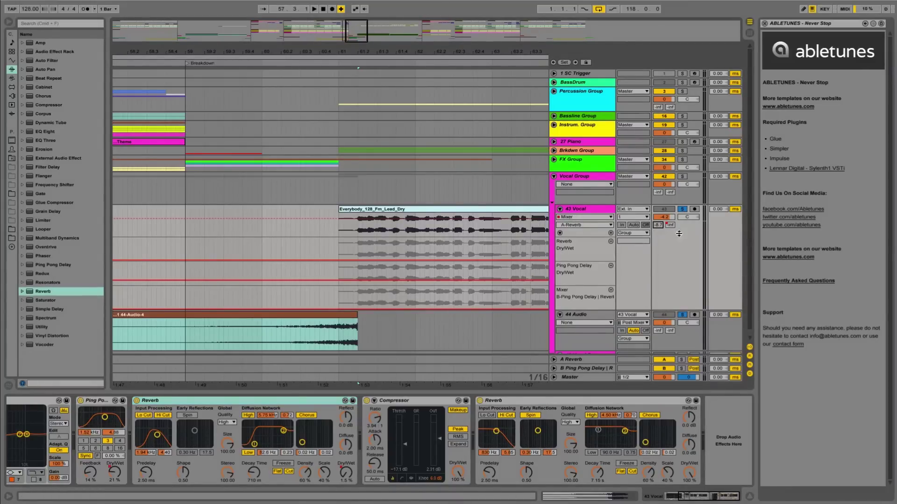
Step: Listen to the reversed reverb leading into the vocal and turn off the last Reverb on 43 Vocal
left_click(315, 329)
key("space")
key("space")
key("space")
left_click(349, 329)
key("space")
left_click(611, 211)
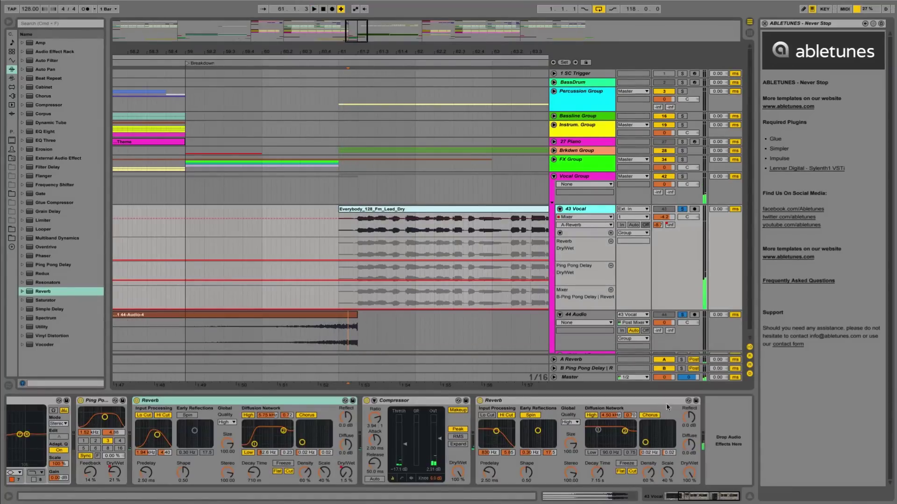
left_click(480, 401)
Step: Listen again to the transition from the reversed reverb into the drier vocal
left_click(335, 335)
key("space")
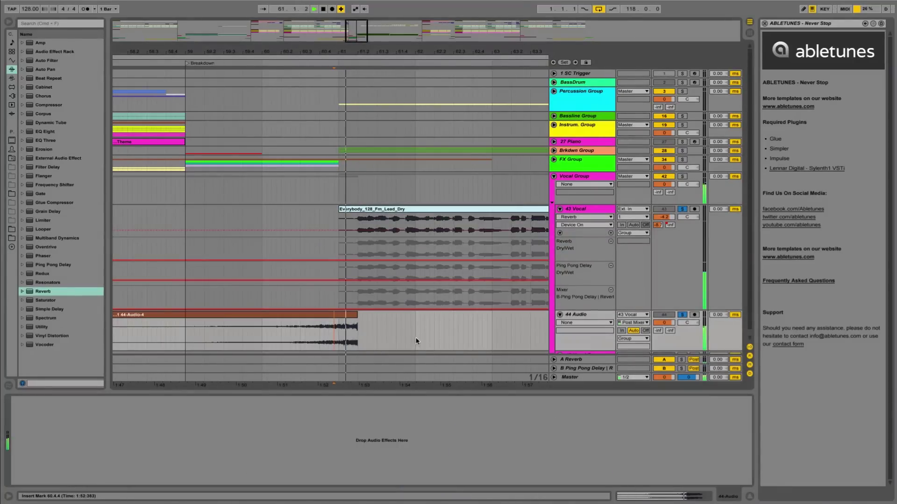
left_click(253, 328)
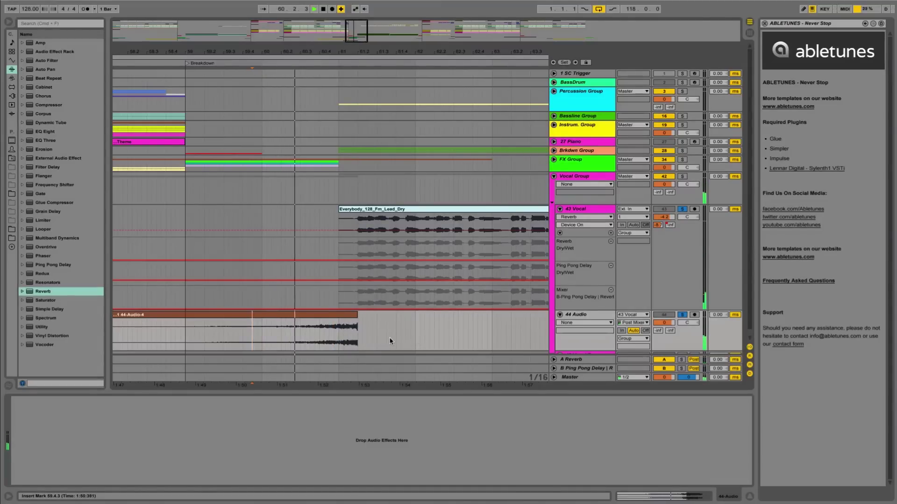
key("space")
Step: Extend the reversed clip's end slightly past 61.2.1, add a short fade-out there, and listen to the transition
left_click_drag(349, 316, 360, 320)
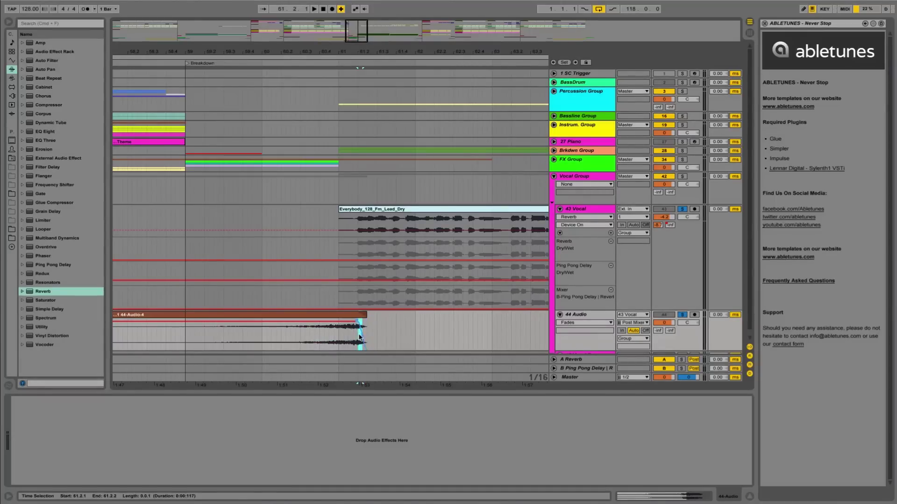
left_click(301, 339)
key("space")
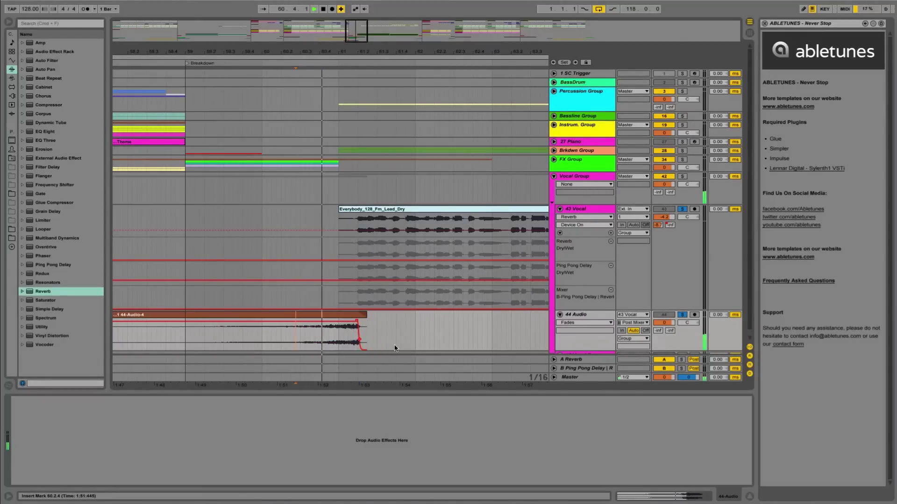
left_click(267, 326)
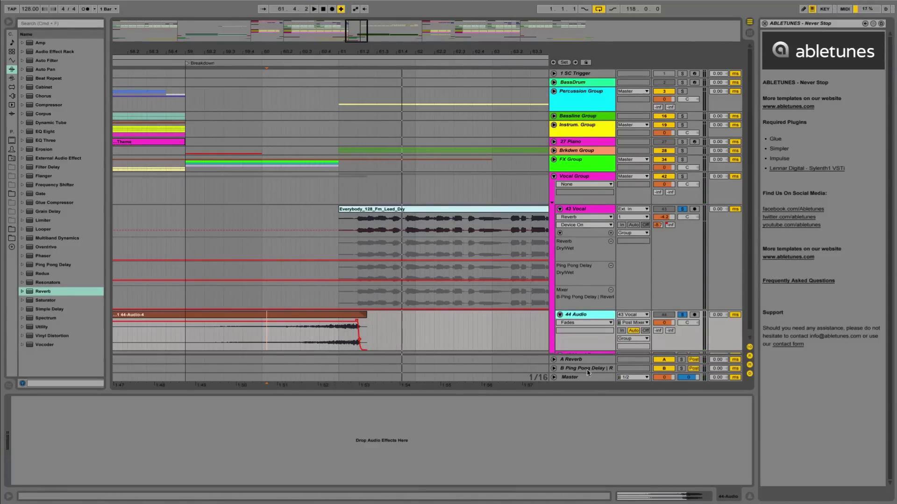
Step: Set 44 Audio's A-Reverb send to 0 and listen to the end of the reversed clip with only that track soloed
left_click(570, 361)
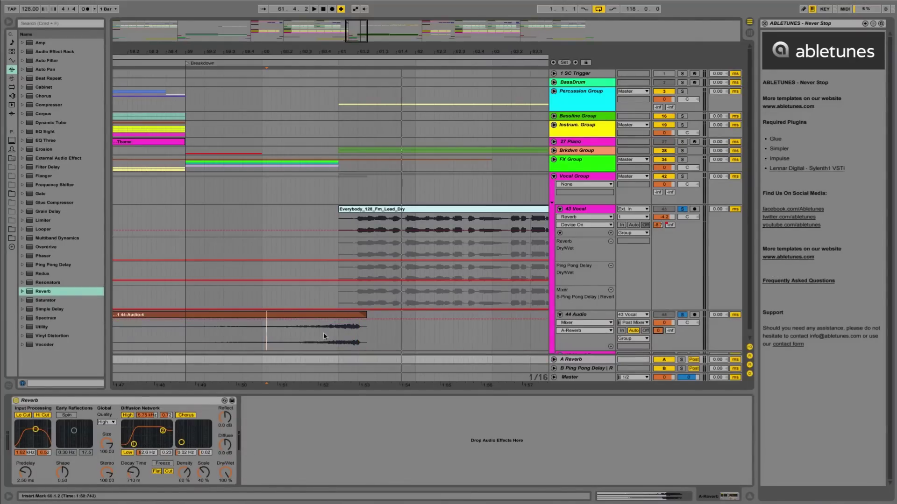
left_click(334, 323)
left_click(682, 315)
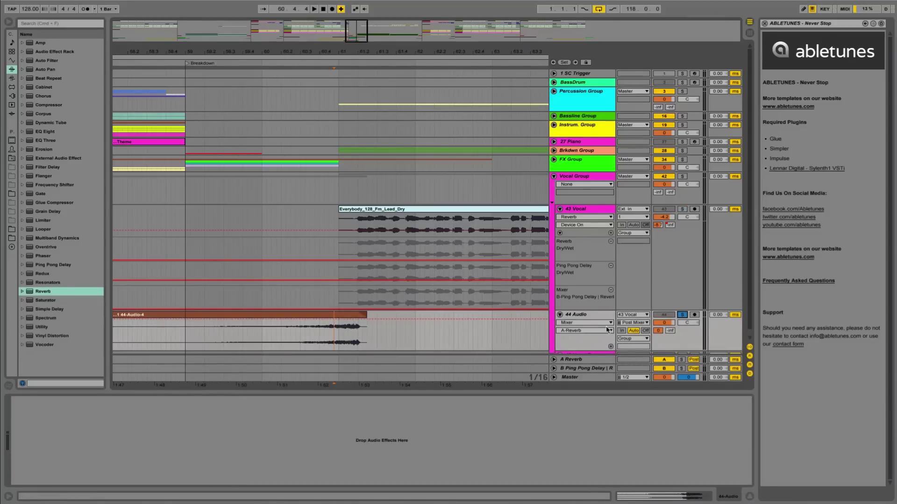
key("space")
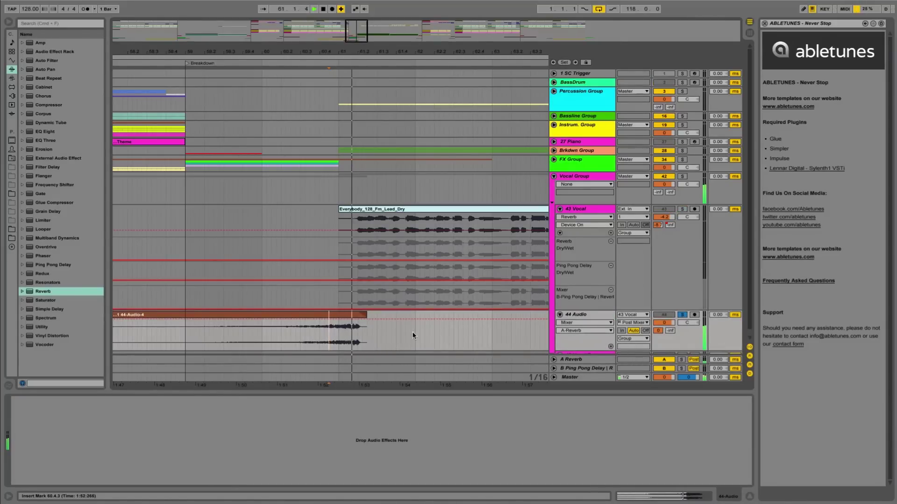
key("space")
Step: Turn off soloing and play the full mix from bar 59, the start of the breakdown
left_click(290, 337)
left_click(682, 209)
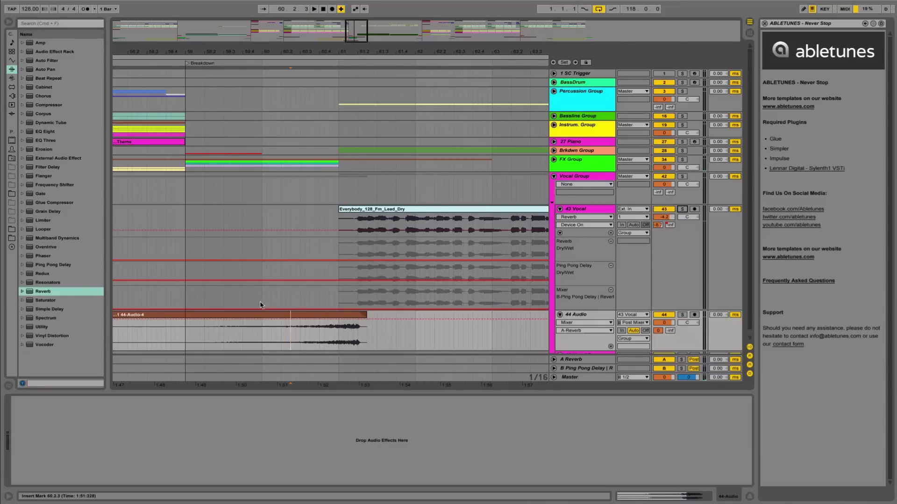
left_click(186, 296)
key("space")
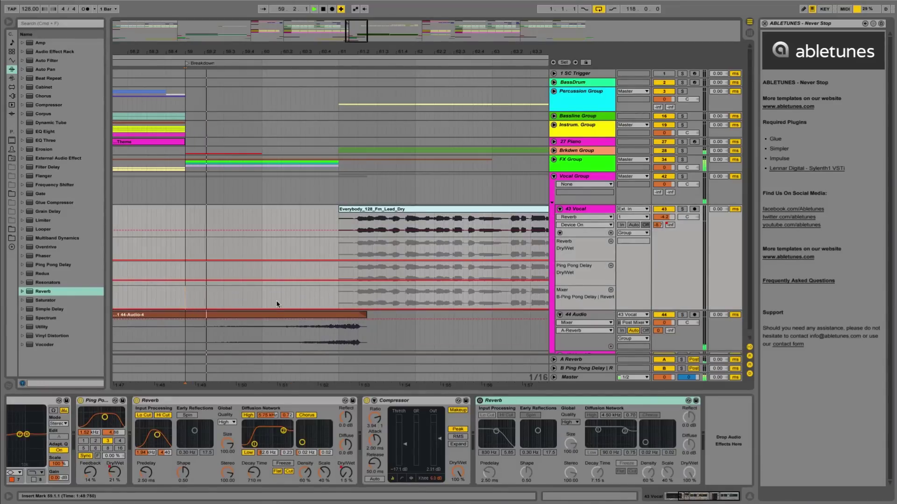
Step: Extend the reversed clip's end on 44 Audio to 61.2.4 and readjust the short fade-out there
scroll(277, 304, "down", 1)
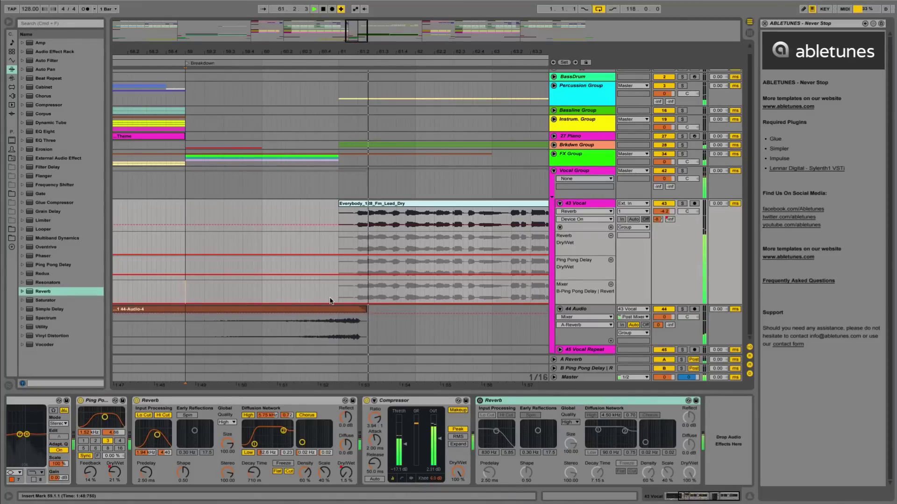
left_click(344, 327)
key("space")
left_click(593, 317)
left_click(567, 332)
left_click(354, 309)
left_click_drag(353, 310, 357, 316)
Step: Set 44 Audio's track volume to -1.2 dB and play the transition into the vocal from 59.4.3
left_click_drag(673, 320, 673, 325)
left_click(252, 340)
key("space")
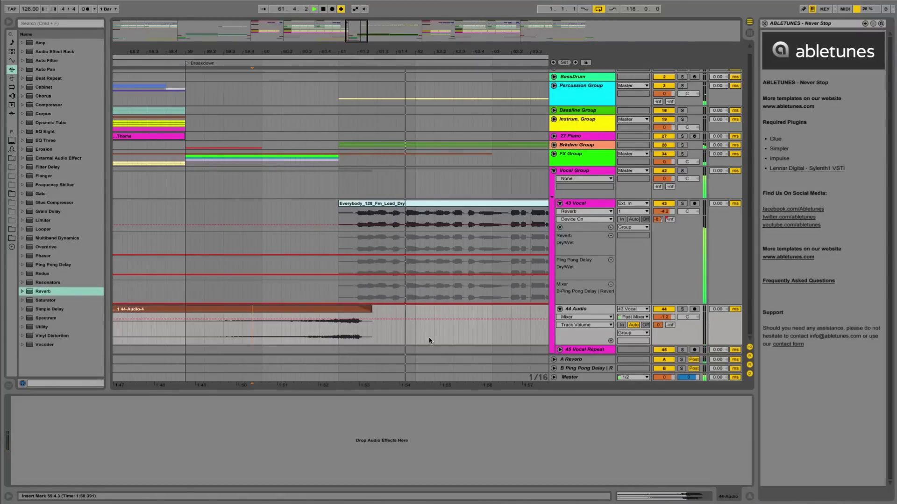
left_click(320, 315)
key("space")
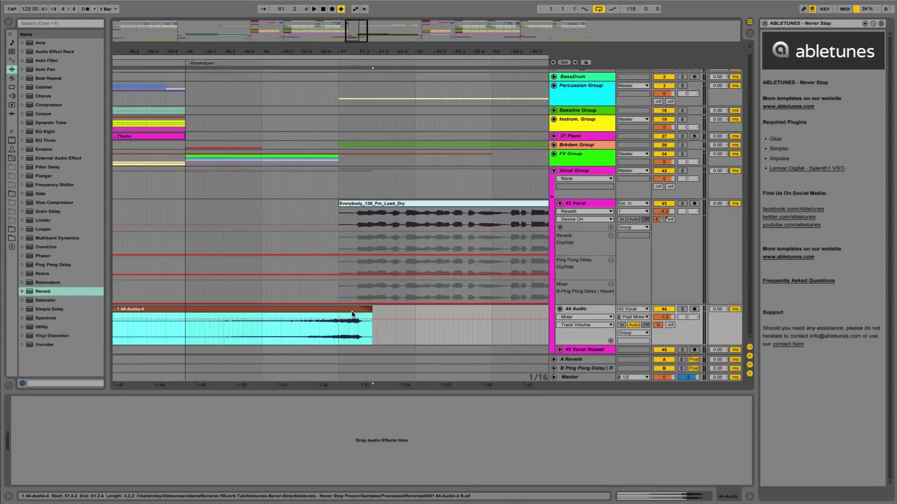
Step: Show 44 Audio's fades, pull the reversed clip's end back to 61.2.3, and play the transition from 60.3.3
left_click(363, 337)
left_click(570, 316)
left_click(579, 323)
left_click(369, 311)
left_click_drag(369, 311, 363, 312)
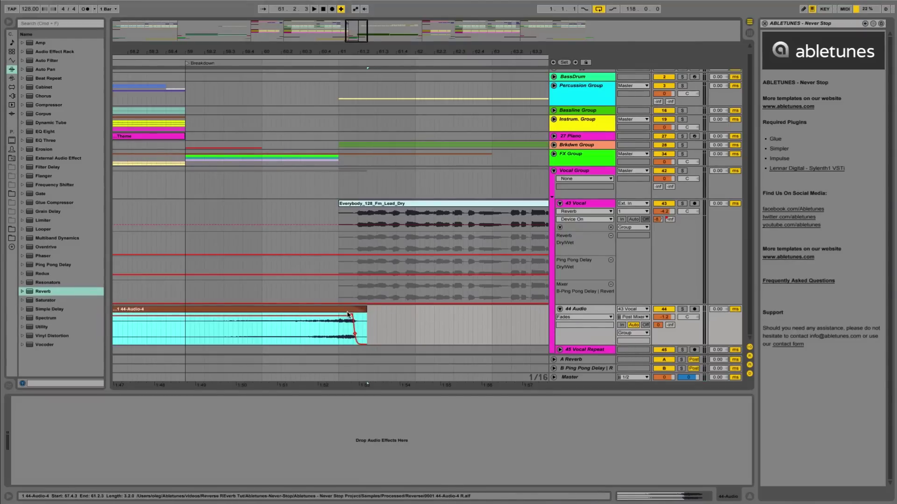
left_click(310, 330)
key("space")
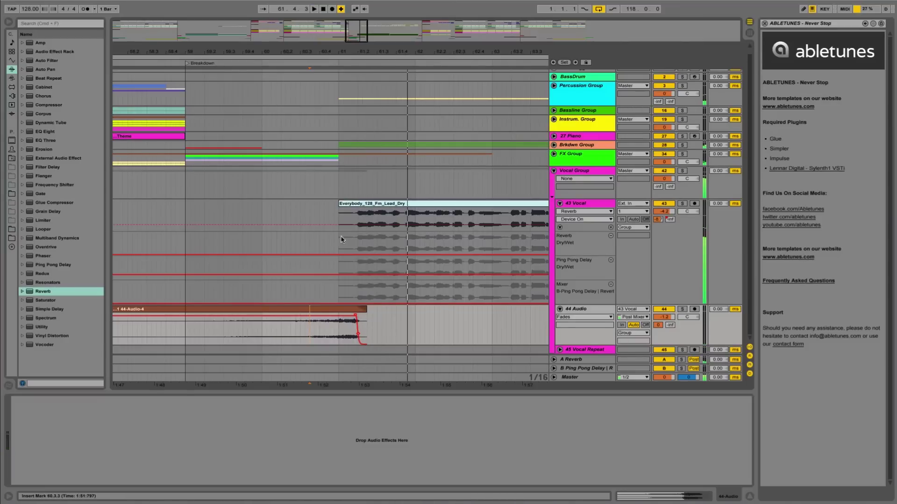
Step: Play the mix from the start of the breakdown and lower 44 Audio's track volume to -1.7 dB
left_click(247, 242)
key("space")
key("space")
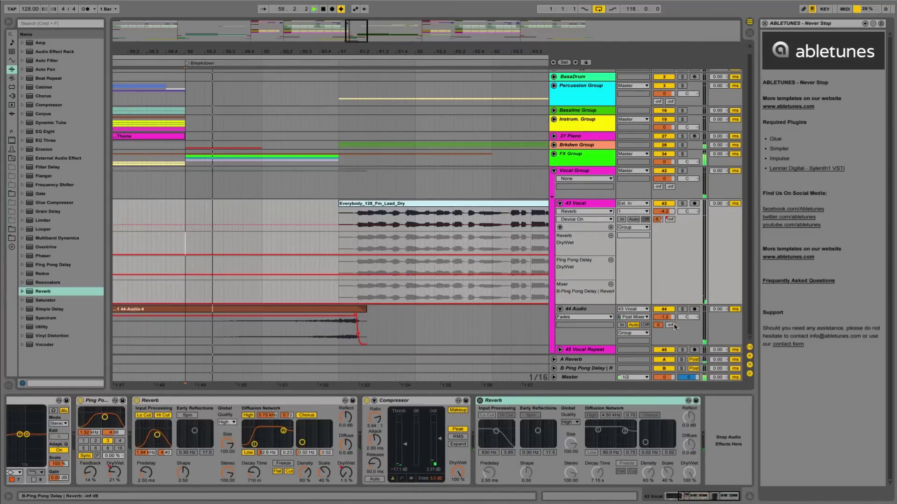
left_click_drag(668, 319, 668, 319)
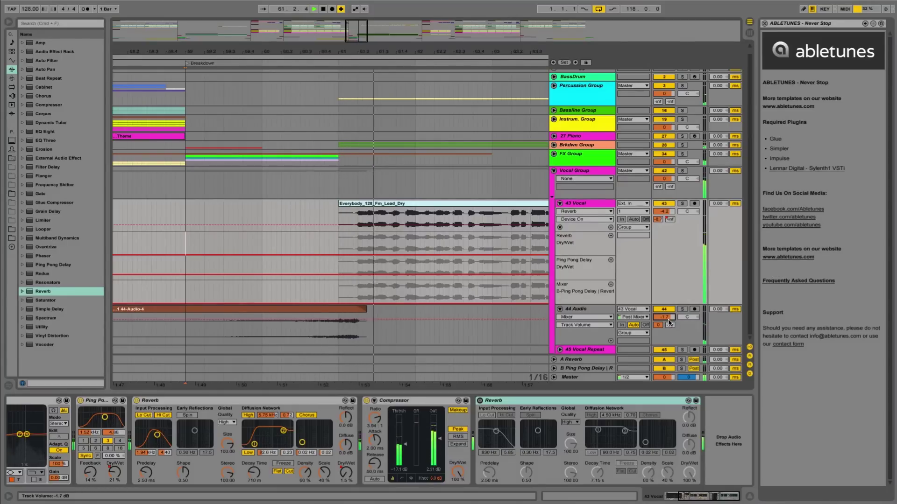
key("space")
Step: Trim the reversed clip's start to 59.1.1, add a long fade-in across most of the clip, and play it
left_click(584, 317)
left_click(573, 326)
scroll(244, 326, "left", 3)
left_click_drag(164, 310, 375, 323)
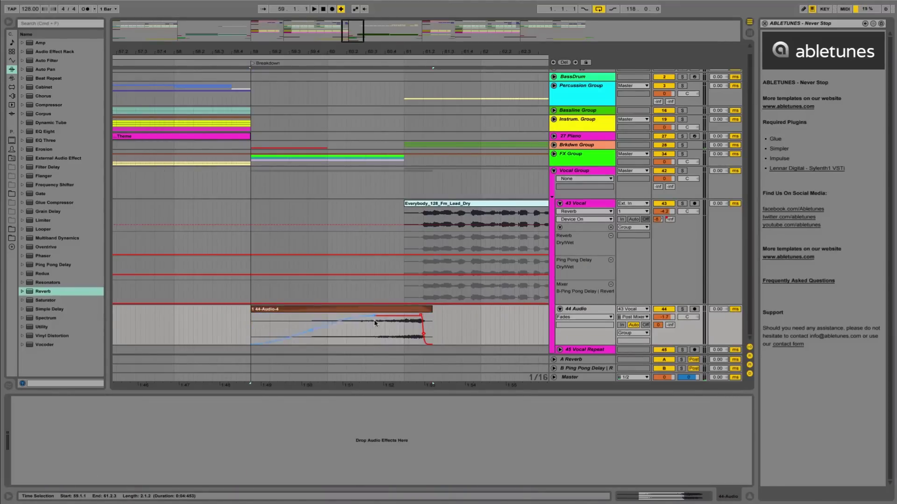
left_click(321, 324)
key("space")
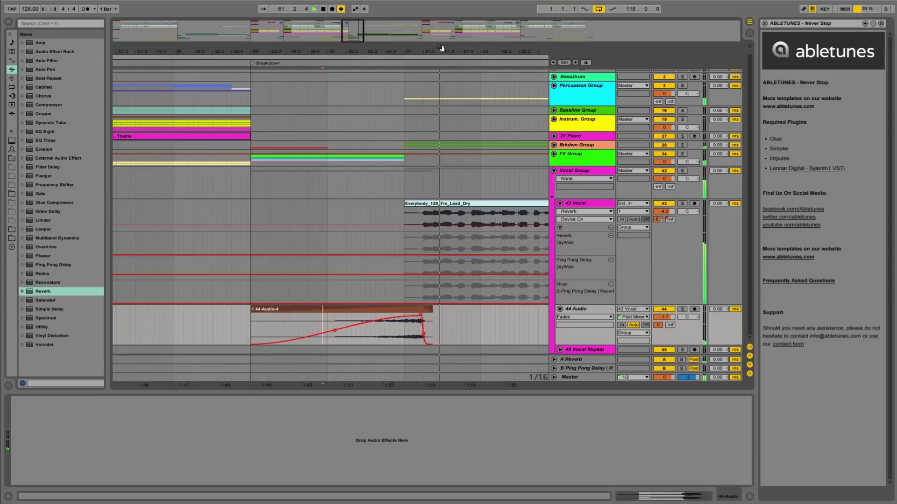
Step: Solo 43 Vocal and 44 Audio together and listen to the reversed reverb leading into the vocal
key("space")
left_click(688, 206)
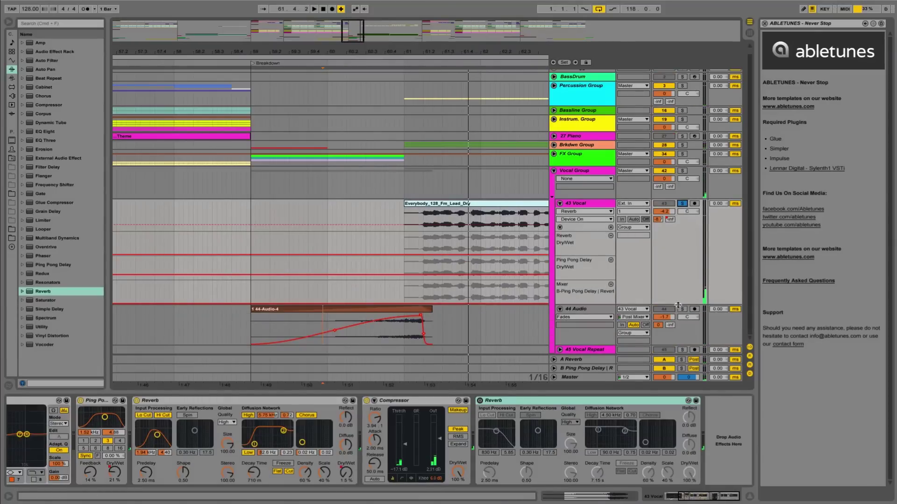
left_click(374, 292)
key("space")
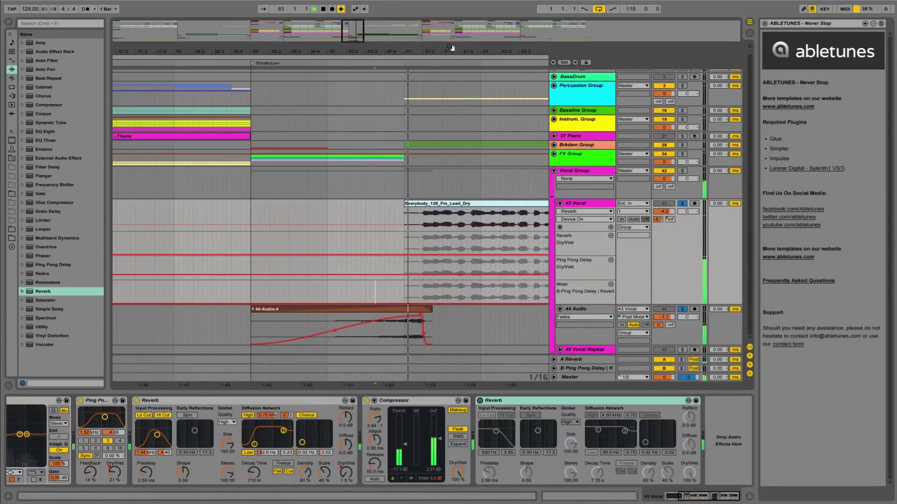
left_click_drag(422, 52, 333, 61)
key("space")
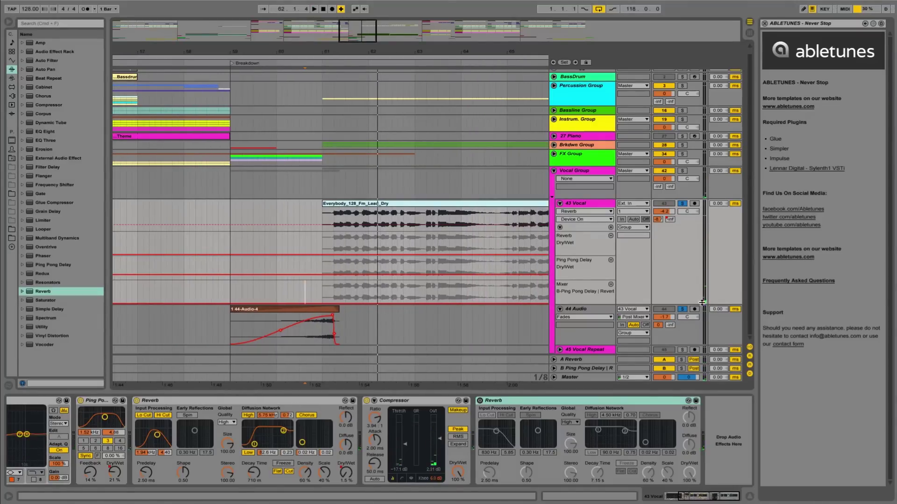
Step: Turn off soloing and, on 43 Vocal, open the A-Reverb send's options and deactivate the Ping Pong Delay and the Reverb after it
left_click(685, 310)
left_click_drag(371, 49, 202, 5)
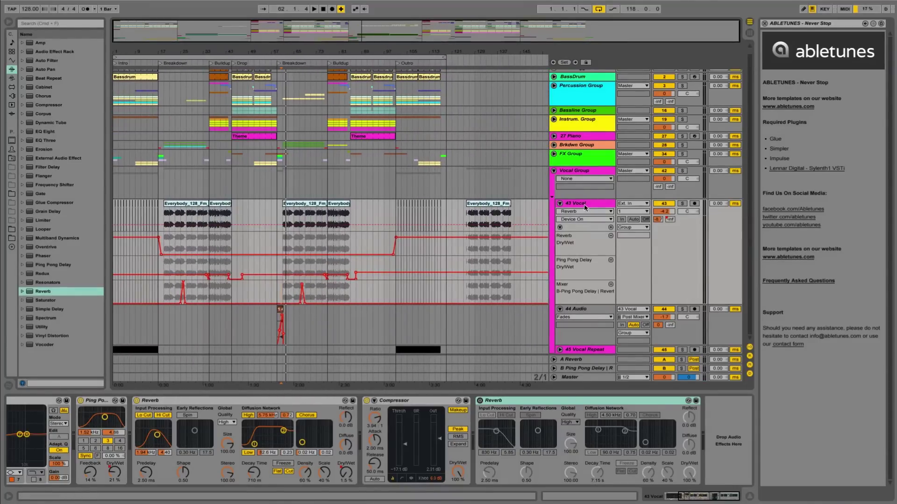
right_click(657, 219)
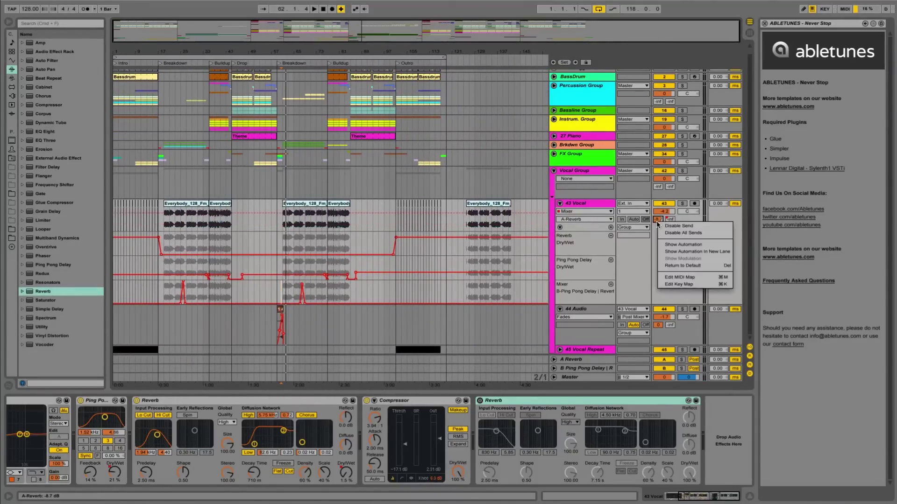
left_click(658, 221)
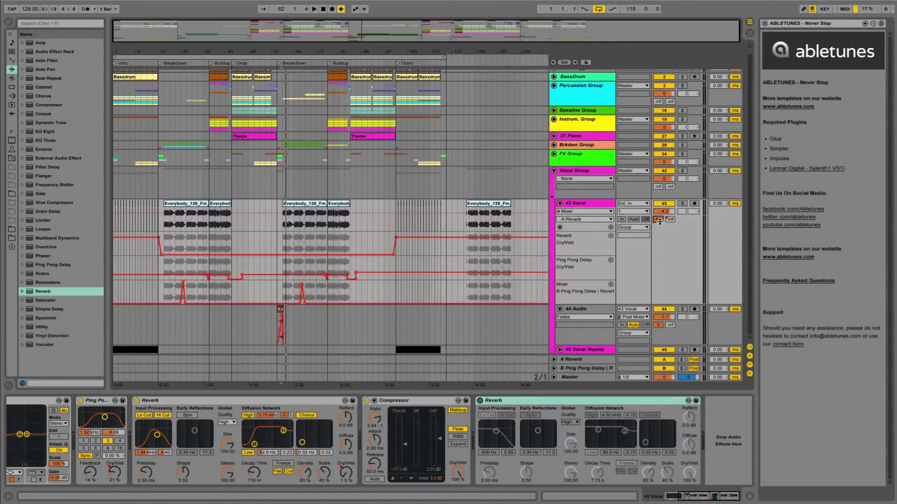
left_click(136, 400)
left_click(80, 400)
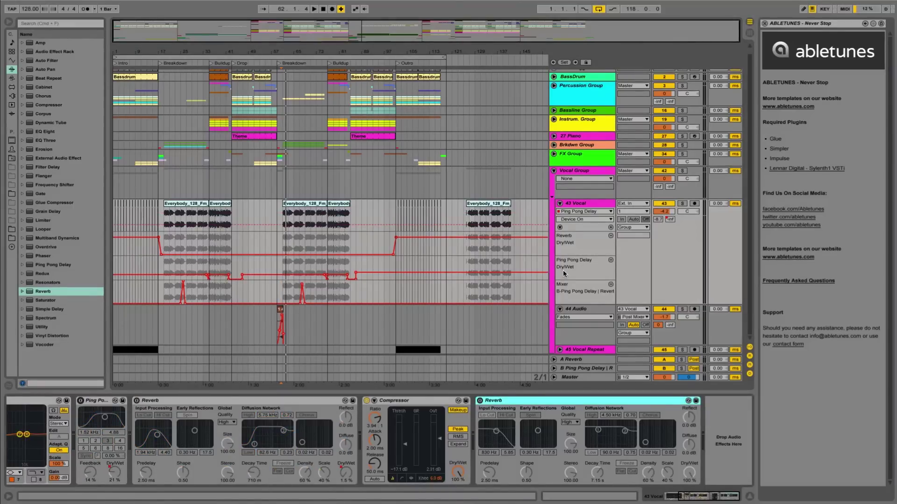
Step: Solo 44 Audio and listen to the reversed clip from 60.1.1
left_click(507, 316)
mouse_move(516, 51)
left_mouse_down()
mouse_move(514, 77)
mouse_move(461, 110)
mouse_move(526, 83)
mouse_move(528, 62)
left_mouse_up()
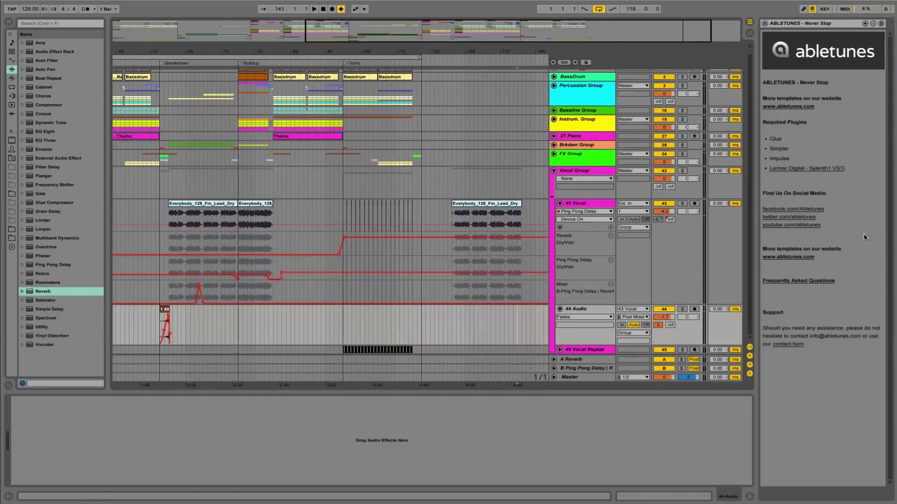
left_click(682, 310)
left_click(168, 339)
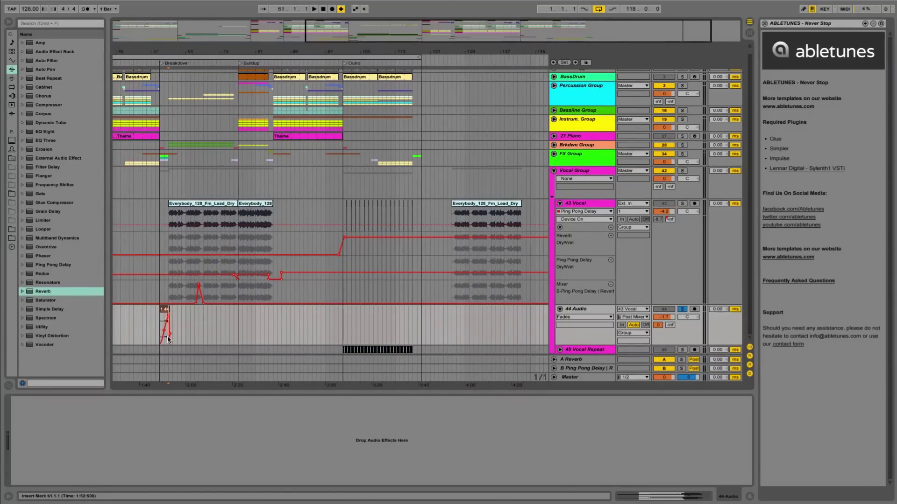
key("space")
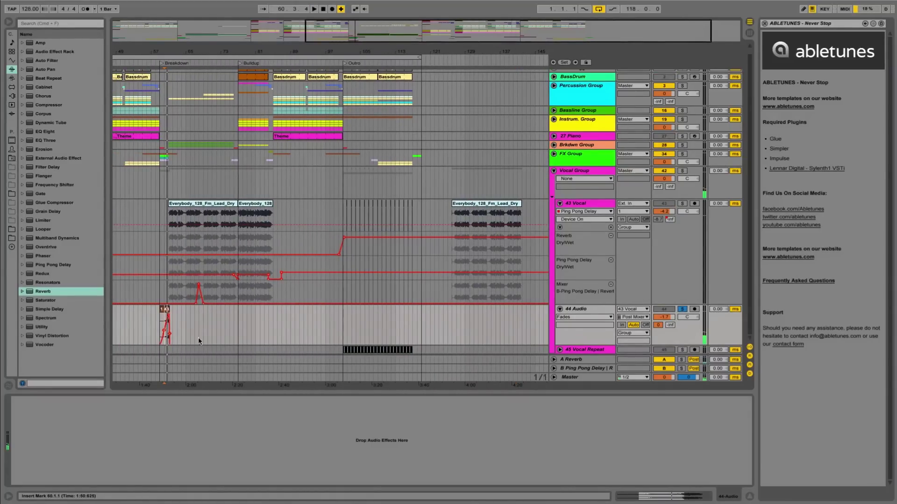
Step: Solo 43 Vocal, listen to the end of its last clip from 141.4.1, and turn soloing off again
left_click_drag(531, 49, 532, 168)
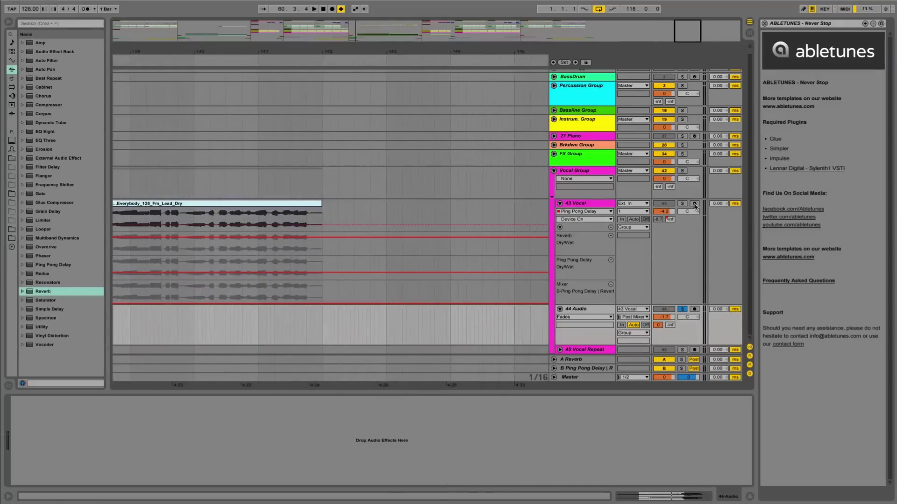
left_click(310, 218)
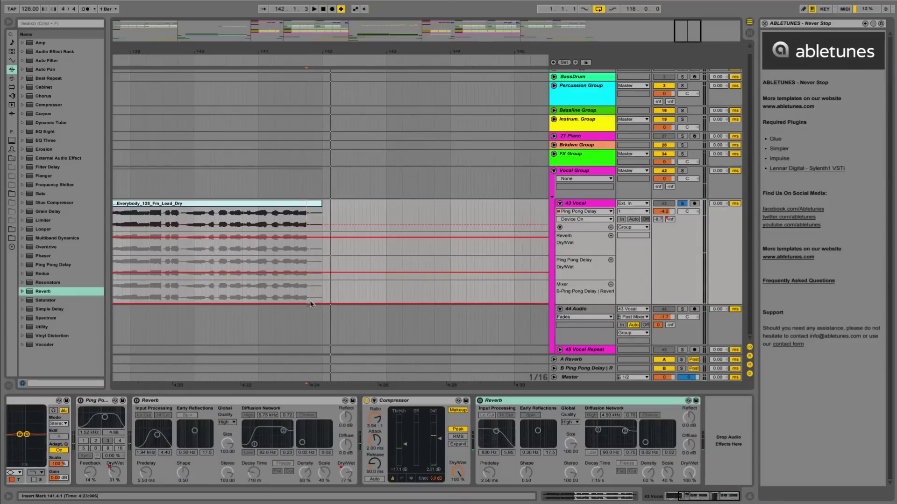
left_click(306, 318)
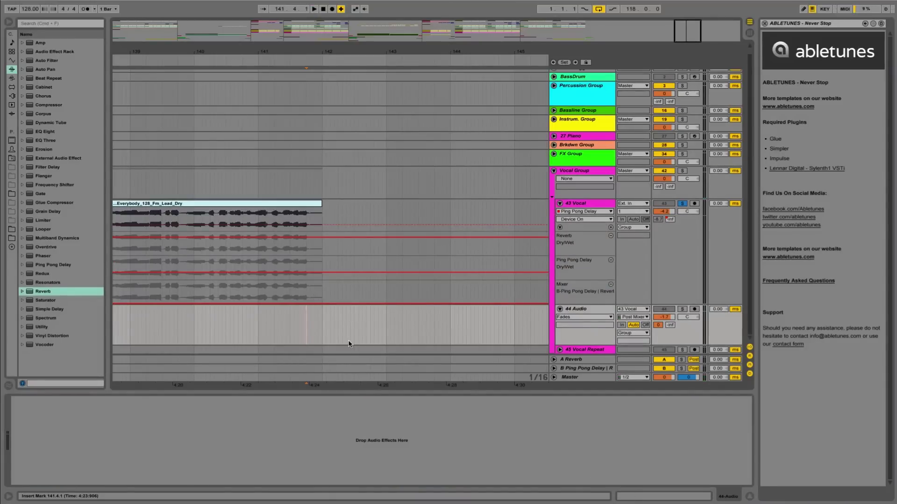
left_click(682, 204)
key("minus")
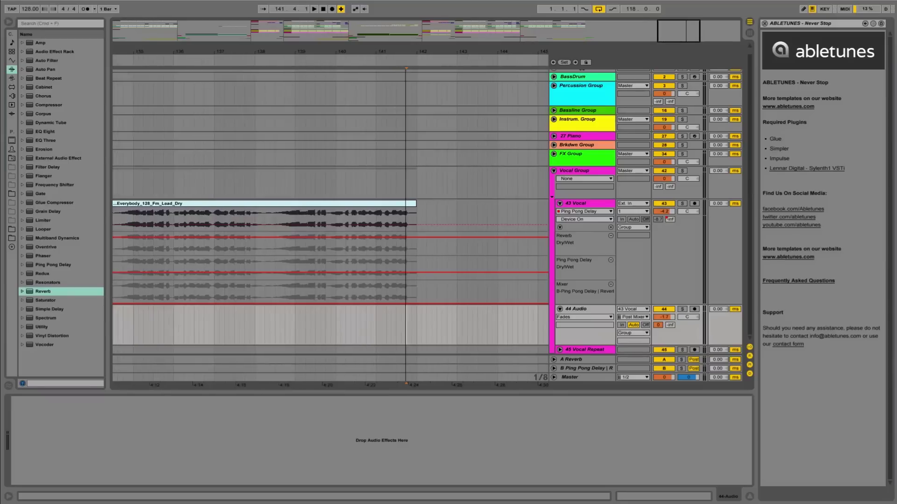
key("minus")
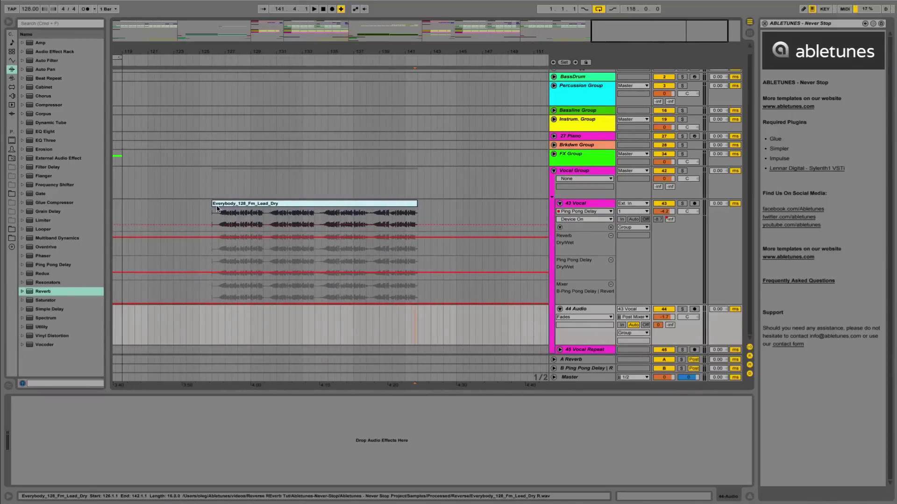
Step: Cut the last vocal clip down to a short piece from 141.3 to 141.4 and play it
left_click(301, 202)
left_click_drag(301, 197, 413, 190)
left_click_drag(417, 51, 478, 211)
key("Delete")
left_click(391, 217)
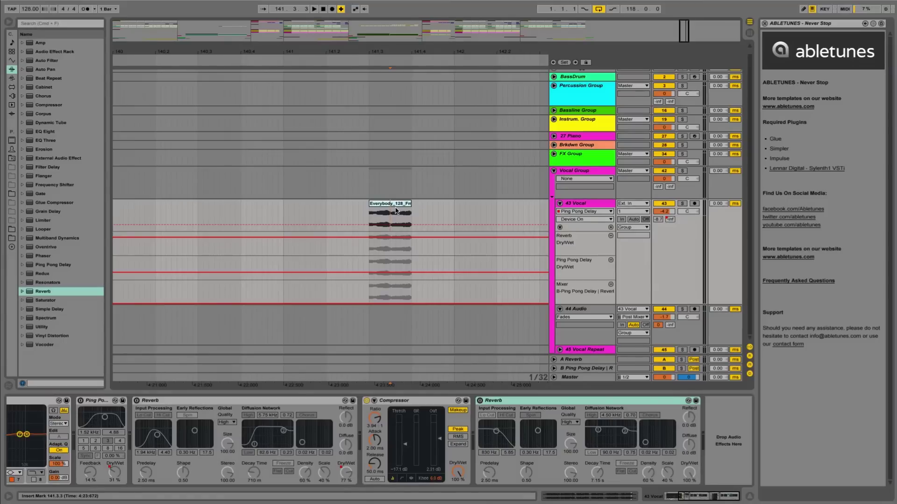
key("space")
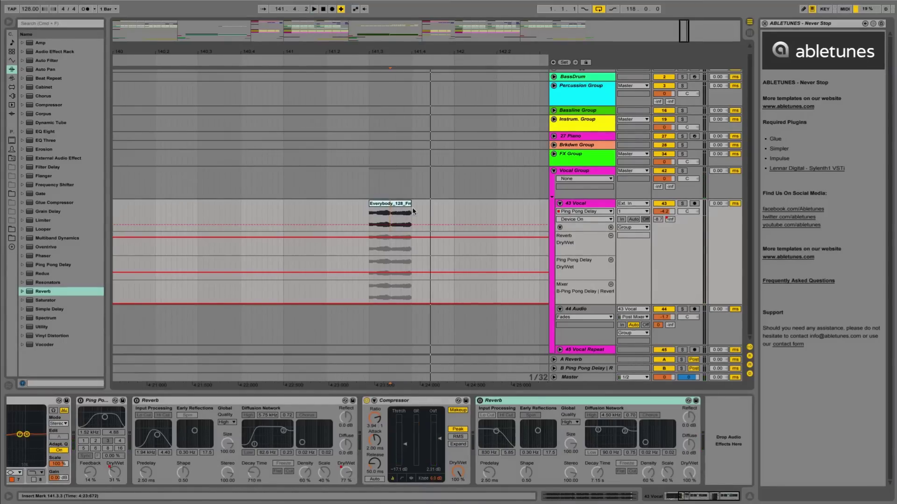
Step: Delete the first half of the short vocal piece up to 141.3.3, and show 43 Vocal's fades to smooth its start
left_click_drag(391, 218, 364, 222)
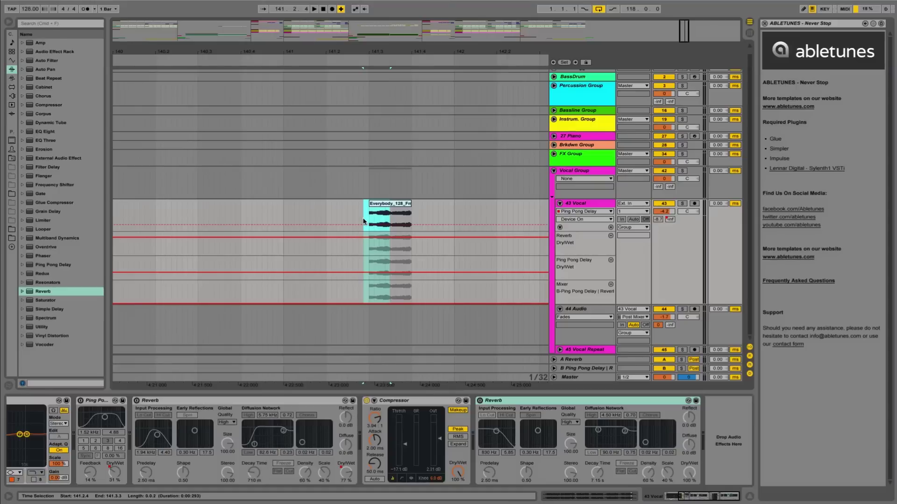
key("Delete")
left_click(584, 211)
left_click(581, 222)
left_click(391, 211)
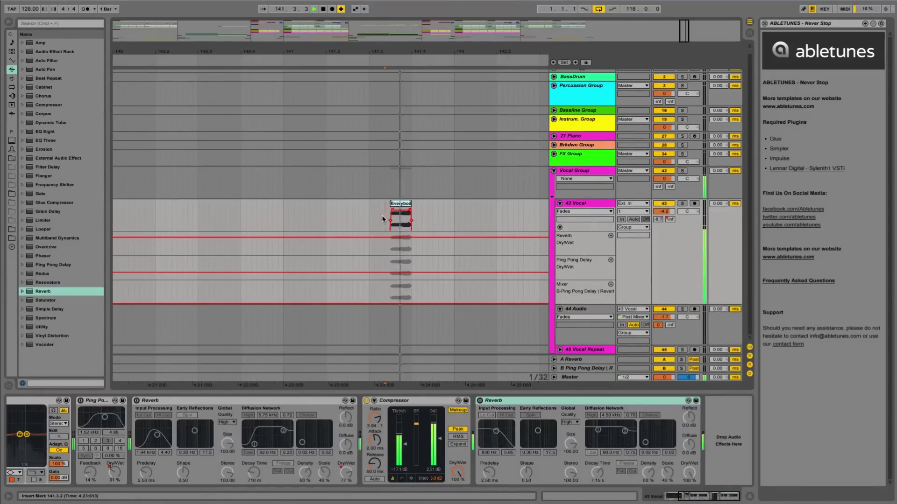
key("minus")
key("minus")
key("plus")
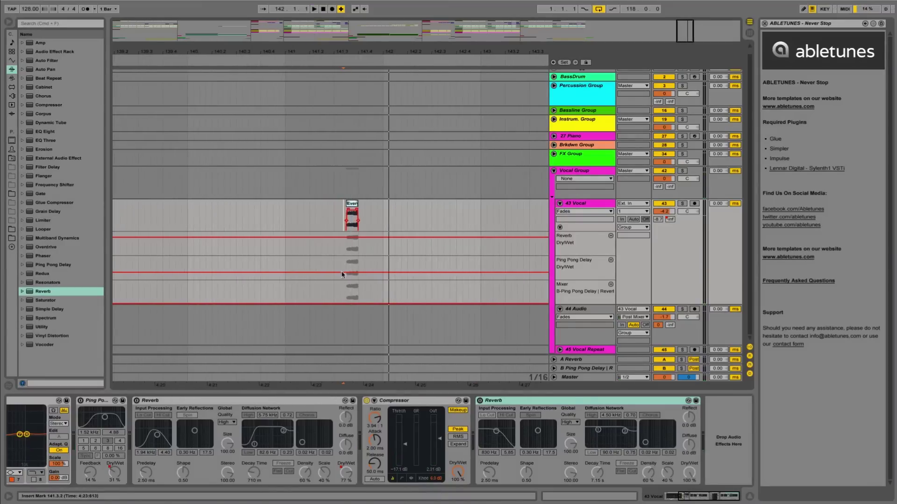
left_click_drag(345, 48, 381, 23)
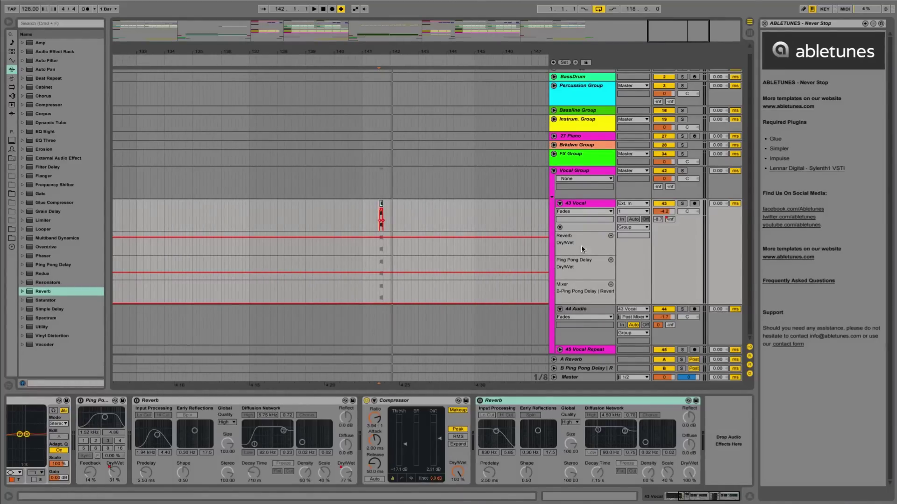
left_click(579, 205)
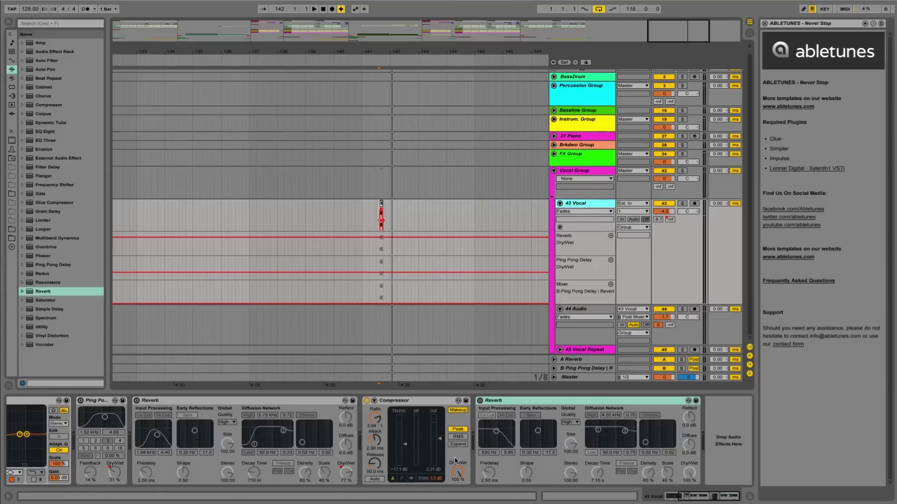
left_click(479, 401)
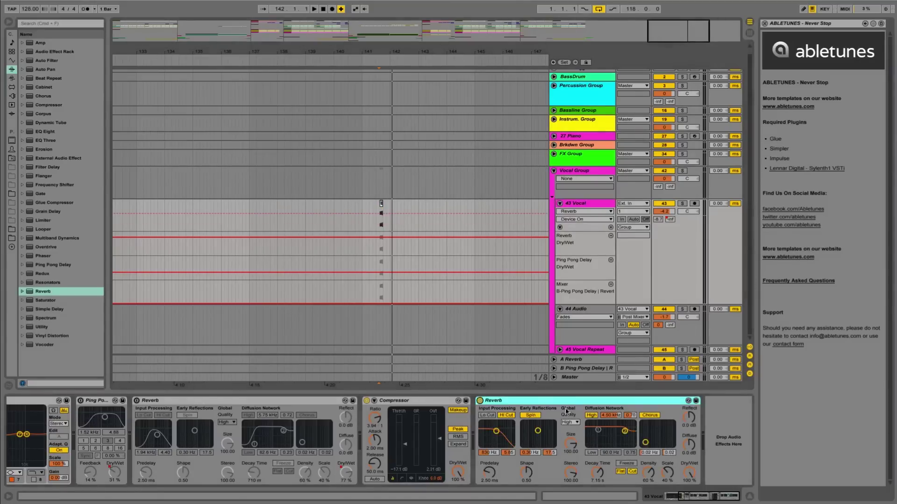
Step: Solo 43 Vocal and play its short vocal piece through the last Reverb
left_click(683, 206)
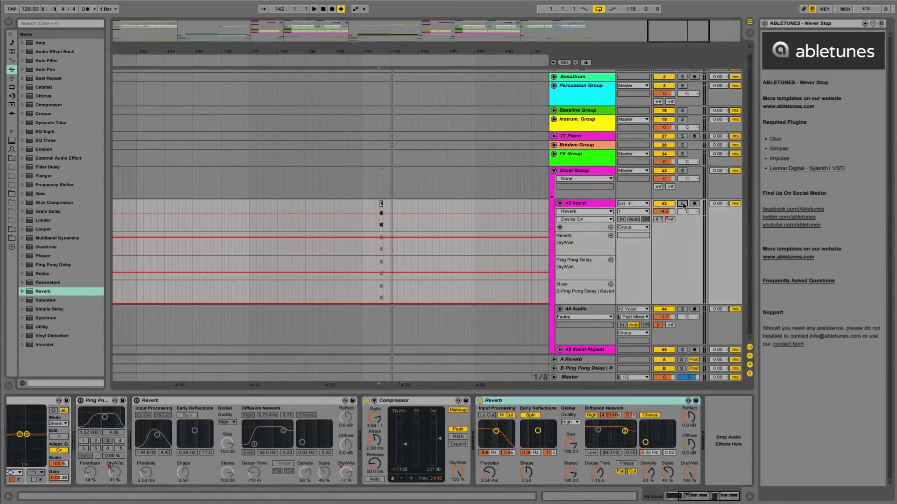
left_click(377, 226)
key("space")
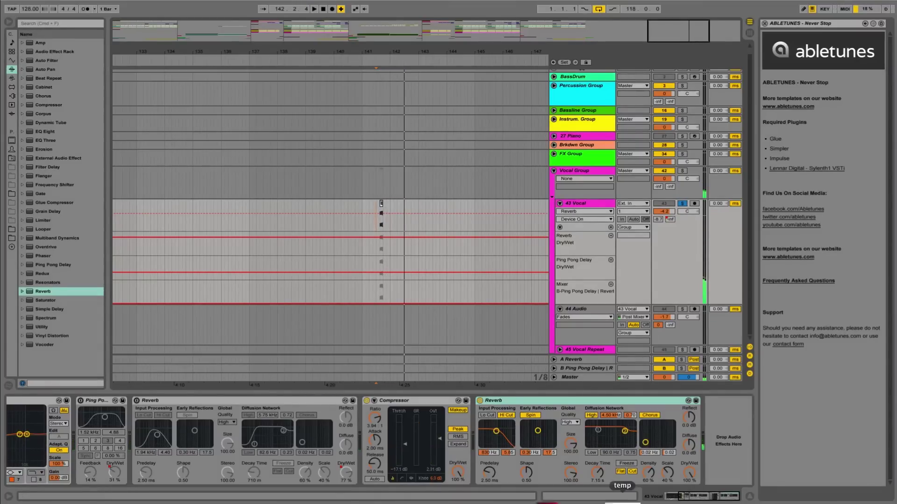
Step: Set the last Reverb's Decay Time to 11.2 s, raise its Size, and play the short vocal piece
left_click(597, 473)
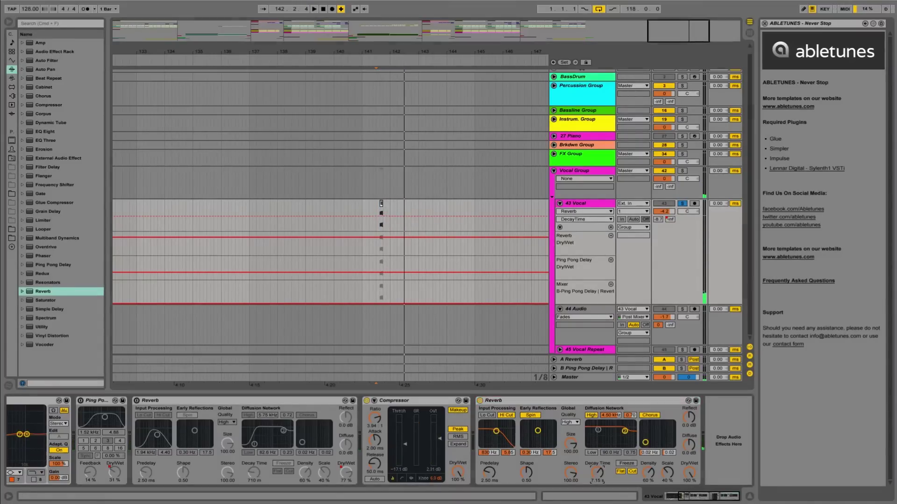
left_click_drag(582, 448, 570, 435)
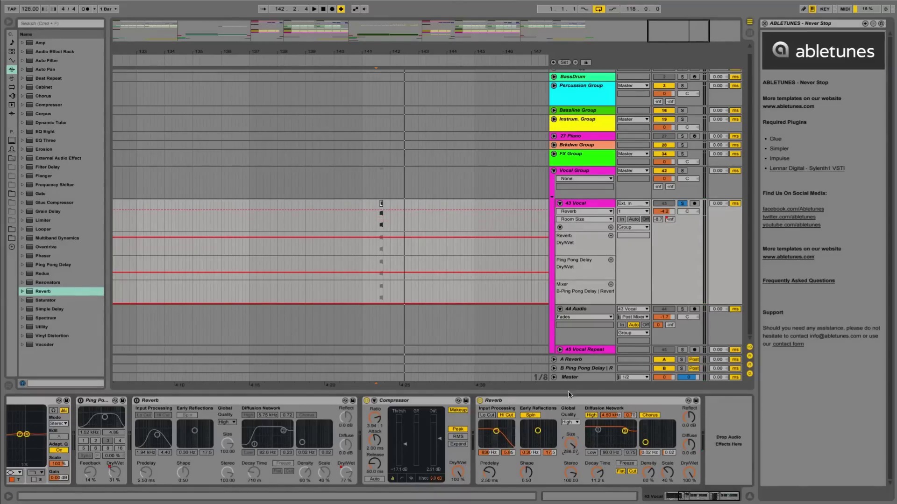
left_click_drag(392, 52, 390, 93)
left_click(340, 221)
key("space")
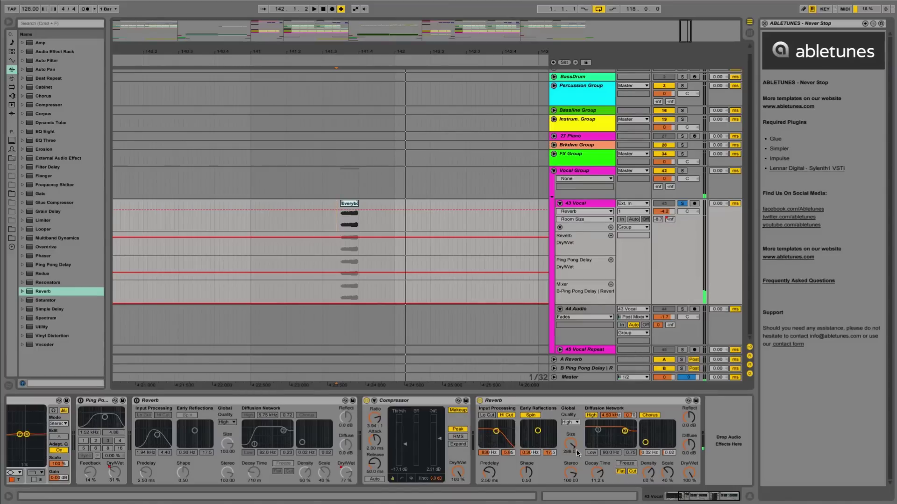
Step: Bring the last Reverb's Size down to a very small room and play the short vocal piece again
left_click_drag(573, 442, 573, 474)
key("space")
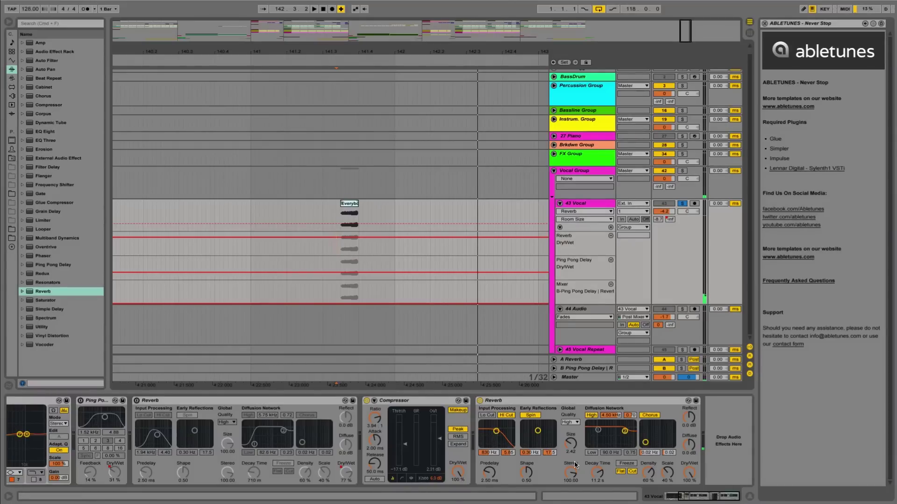
left_click_drag(570, 444, 571, 433)
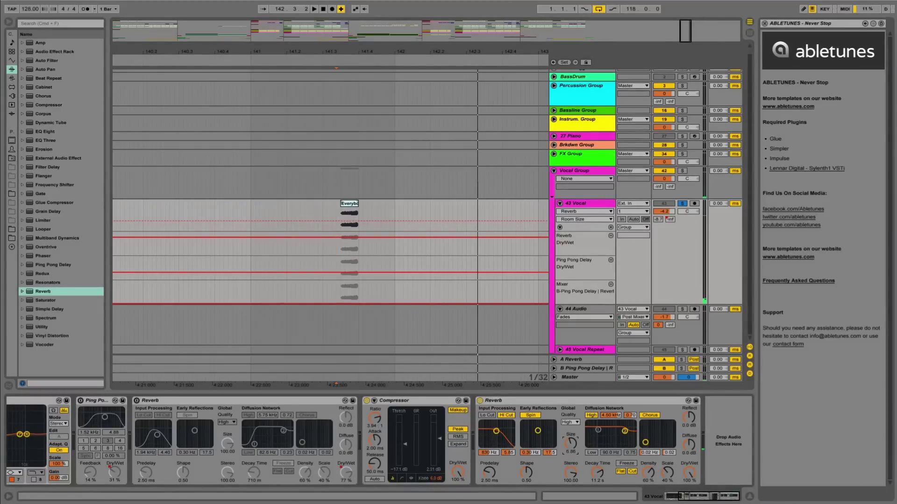
left_click(343, 255)
key("space")
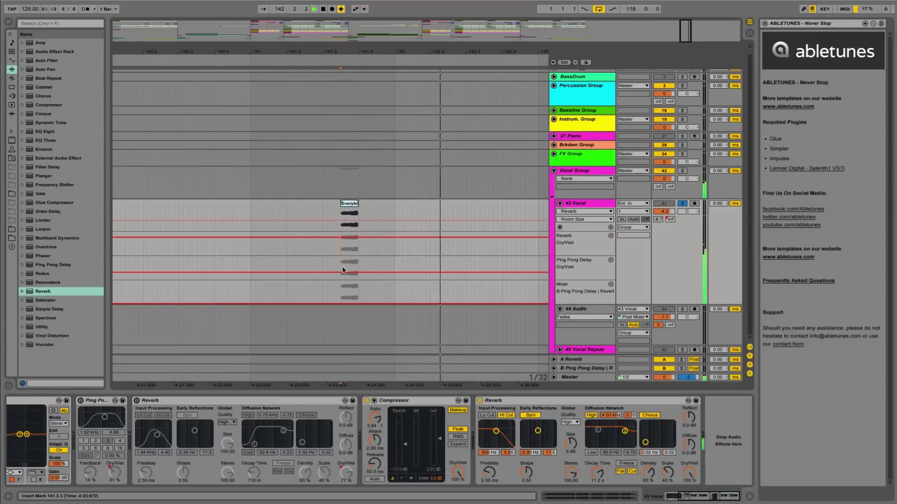
Step: Clear 44 Audio's A-Reverb send and record the vocal's reverb tail on that track from 141.3.3, with its monitoring set to In
left_click(340, 330)
key("space")
left_click_drag(340, 53, 345, 28)
left_click(657, 325)
key("Delete")
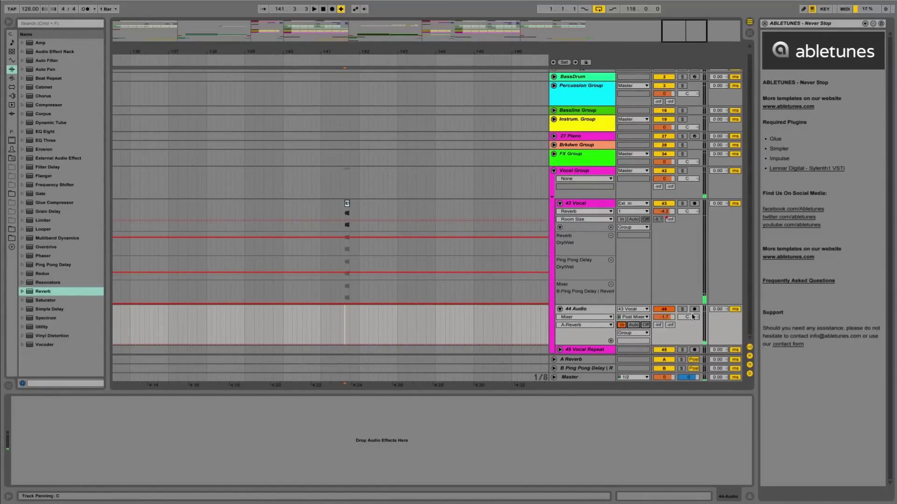
left_click(333, 9)
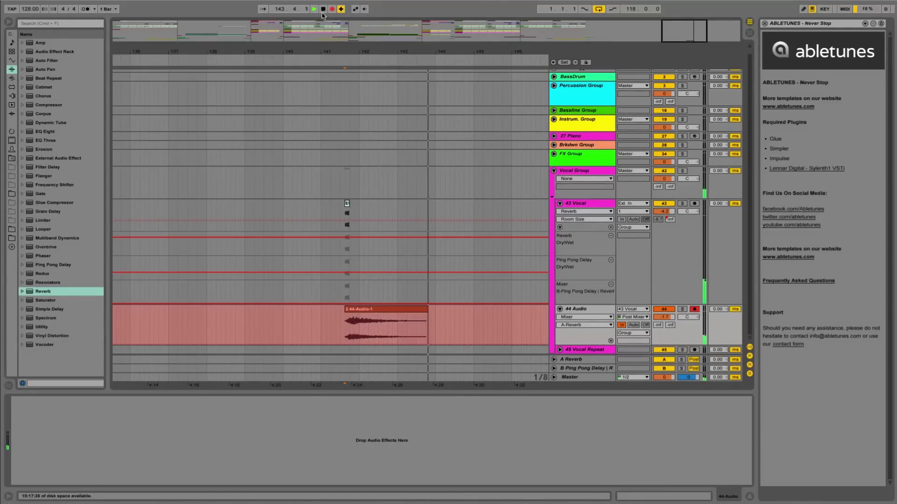
left_click(322, 9)
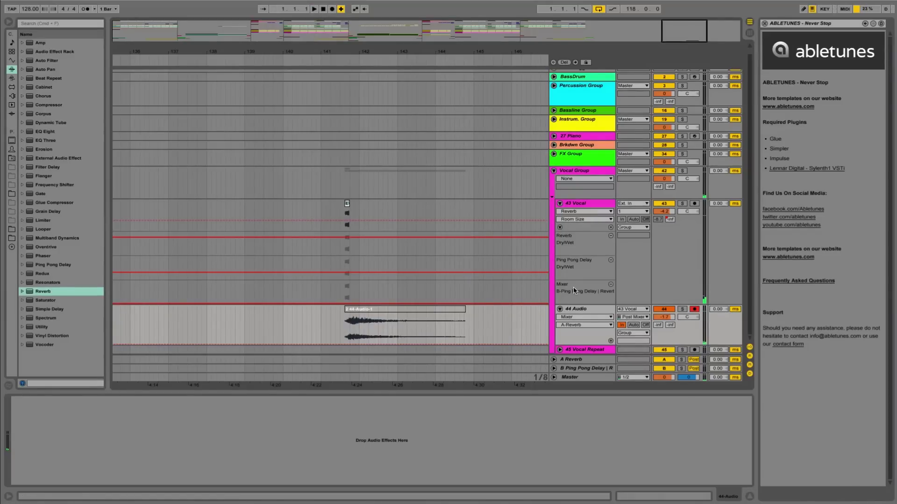
Step: Disarm 44 Audio with monitoring back on Auto, and reverse the newly recorded 2 44-Audio-1 clip
left_click(638, 325)
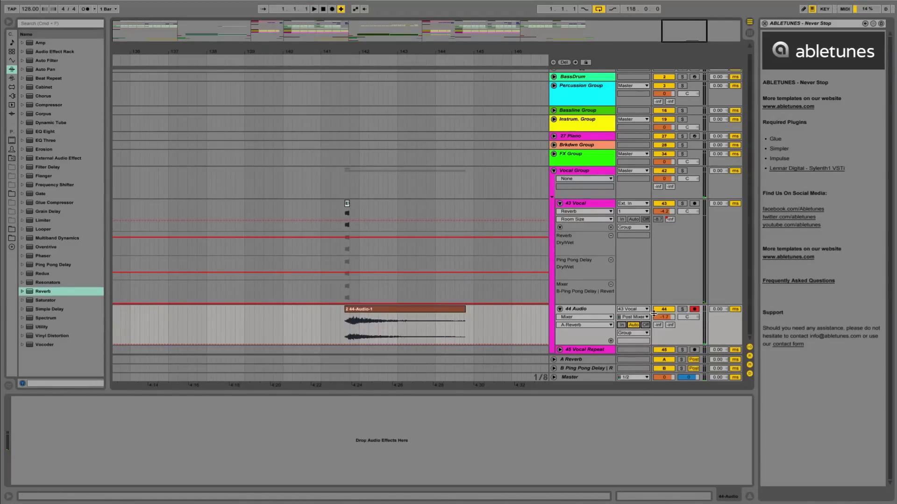
left_click(695, 310)
left_click(381, 314)
right_click(367, 310)
left_click(361, 310)
double_click(360, 309)
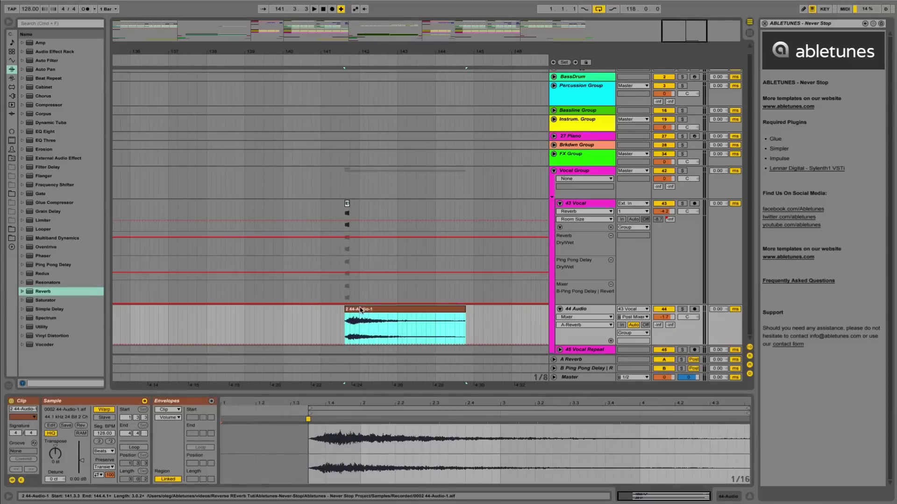
left_click(82, 425)
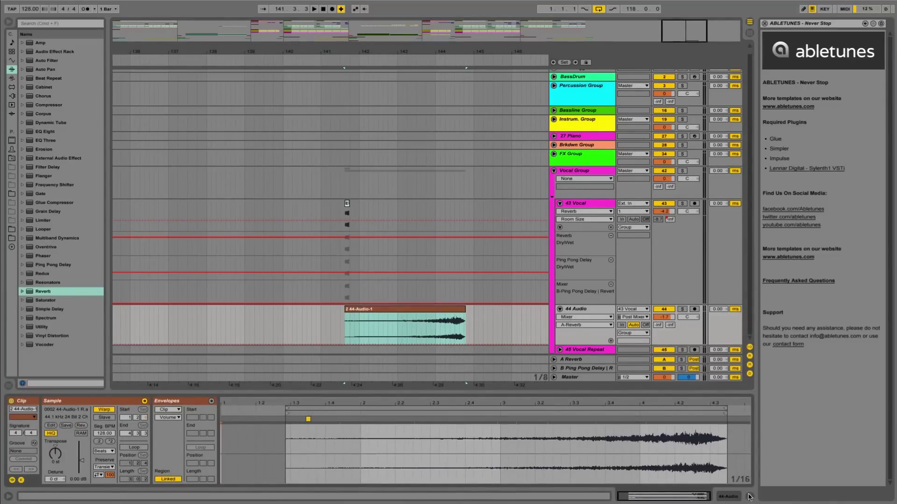
Step: Copy the breakdown's reverse reverb clip from 59.1.1 to bar 146 on 44 Audio, and colour the copy red
left_click(748, 497)
left_click_drag(392, 50, 390, 12)
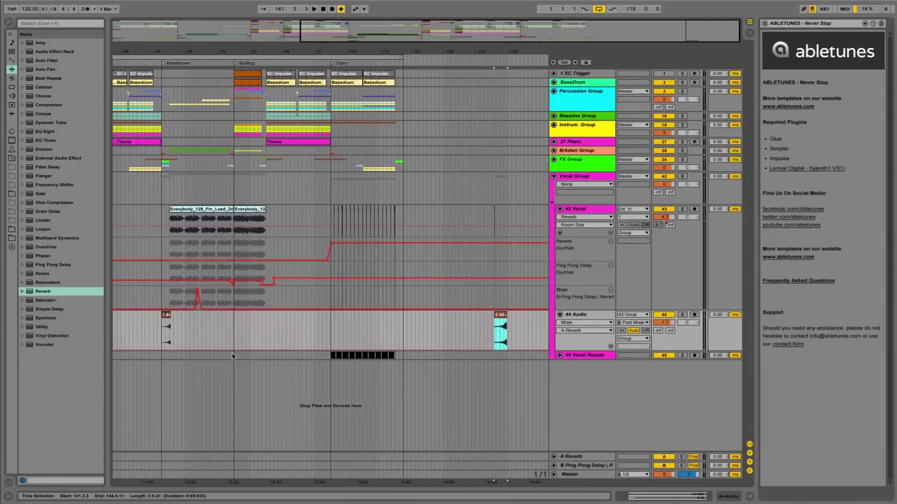
left_click(169, 322)
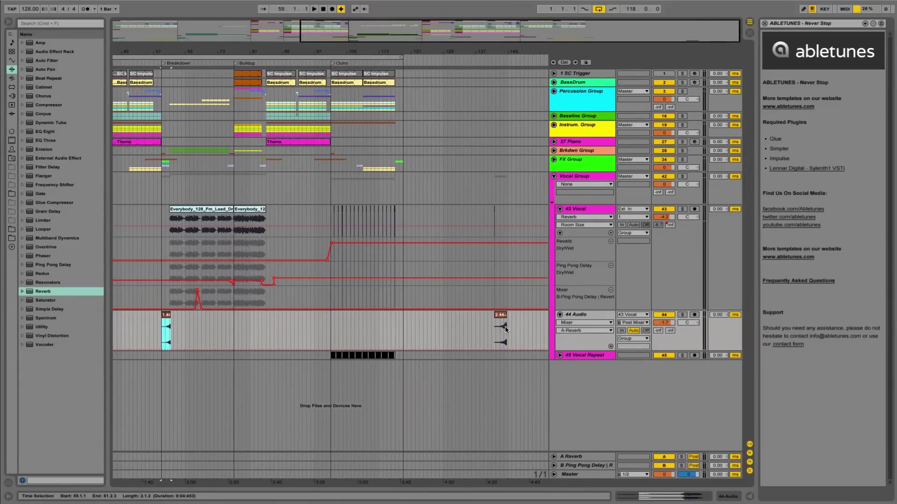
left_click(512, 327)
key("super+v")
left_click_drag(524, 53, 520, 84)
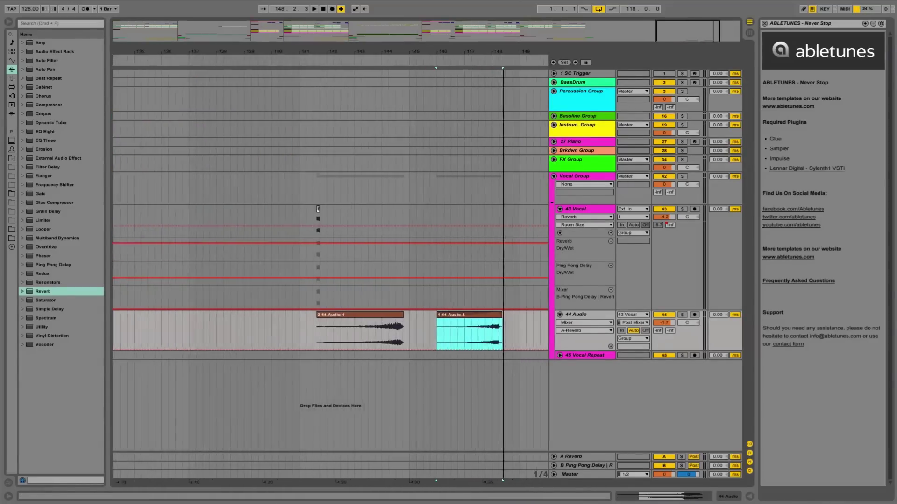
right_click(471, 314)
left_click(479, 491)
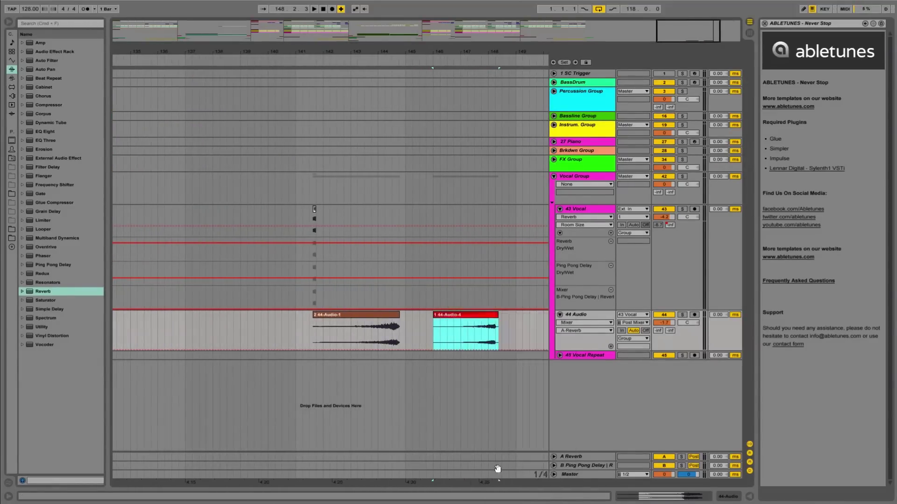
Step: Solo 44 Audio and play the new reversed clip from 143.2.1
left_click(359, 344)
key("space")
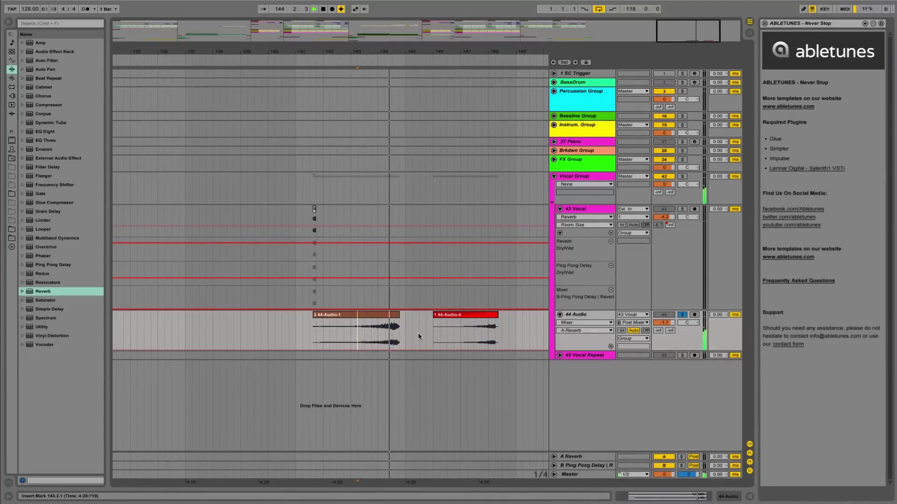
key("space")
left_click(467, 334)
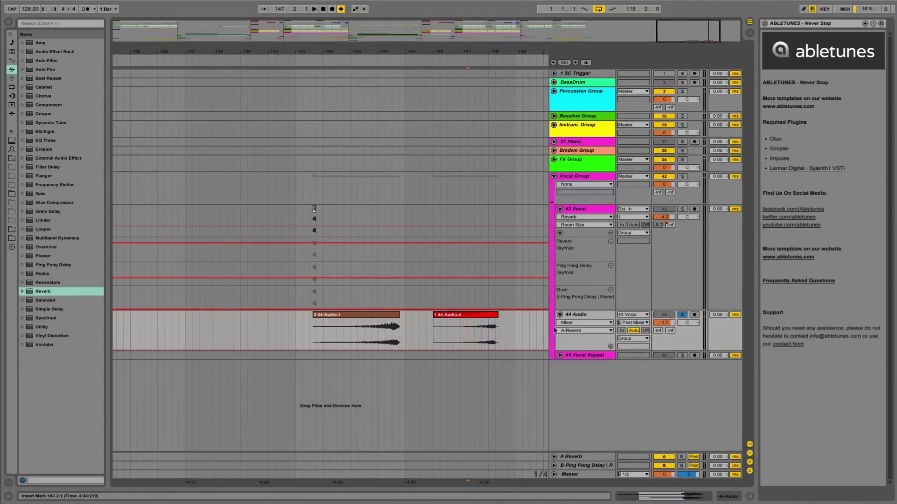
Step: Show 44 Audio's fades, shorten the red clip's fade-in and fade-out, and play it from 147.2.1
left_click(584, 323)
left_click(569, 332)
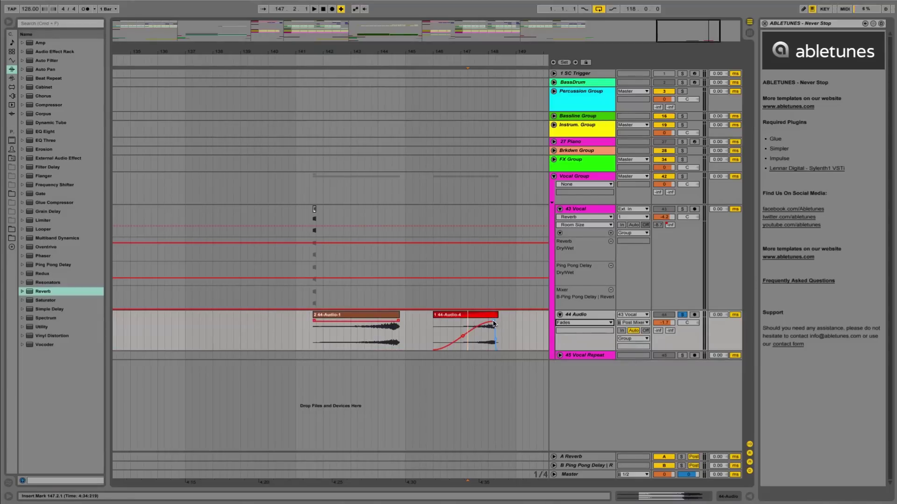
key("space")
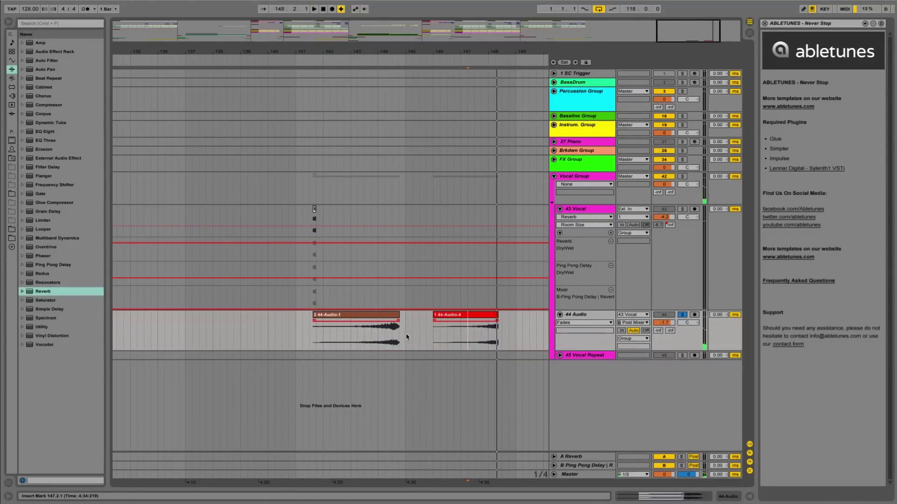
Step: Play the endings of the new reversed clip and the red clip in turn to compare them
left_click(371, 334)
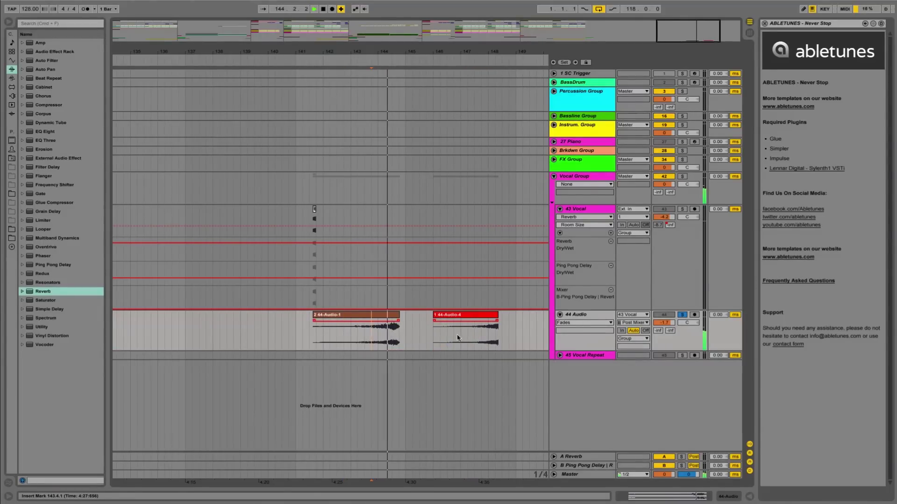
left_click(483, 340)
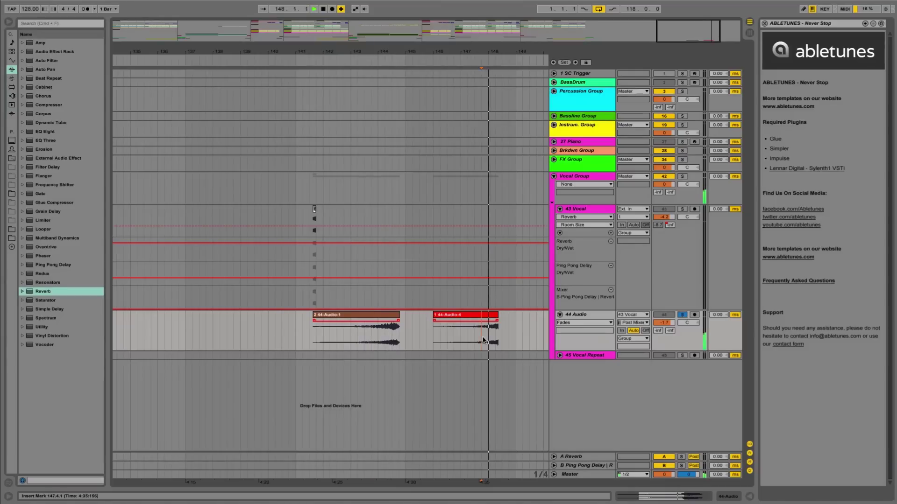
left_click(385, 334)
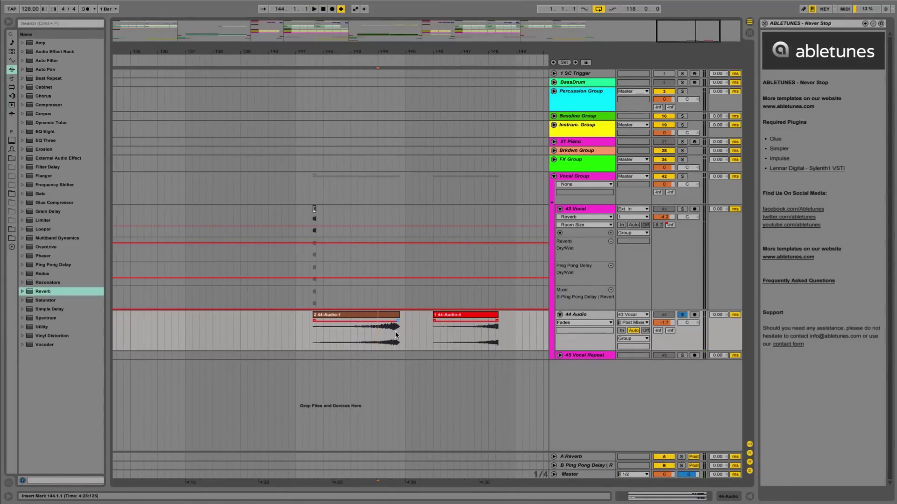
Step: Replace the reverse reverb clip at 59.1.1 on 44 Audio with the last 2.2 bars of the new reversed clip
left_click_drag(393, 339, 401, 334)
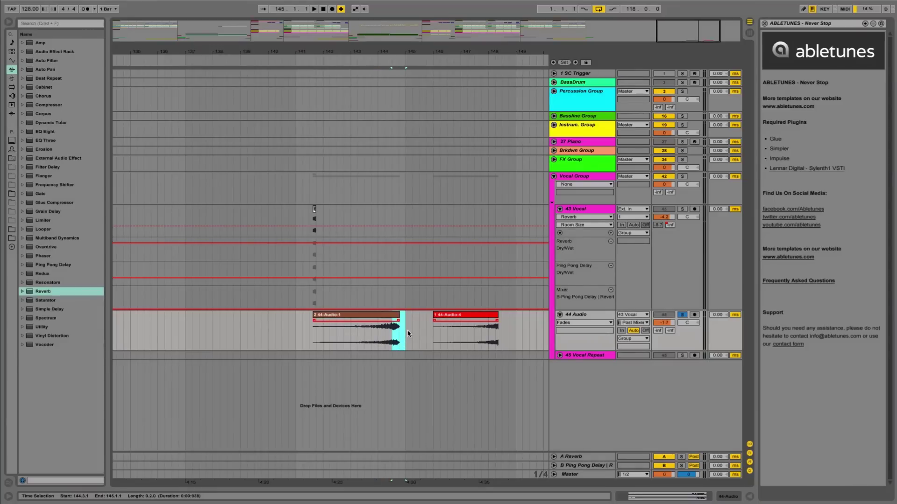
left_click_drag(318, 320, 323, 321)
left_click_drag(358, 49, 471, 51)
left_click_drag(215, 52, 382, 46)
mouse_move(234, 328)
left_mouse_down()
mouse_move(248, 328)
mouse_move(231, 328)
left_mouse_up()
key("Delete")
key("super+v")
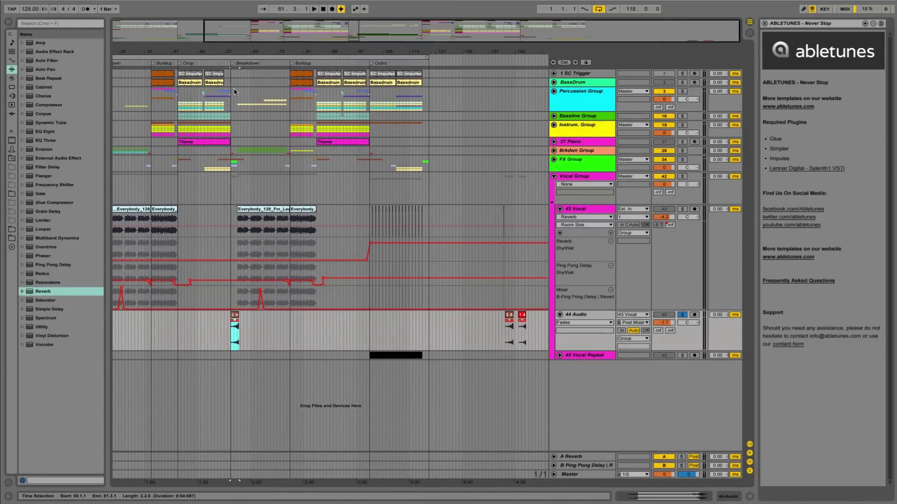
Step: Solo 43 Vocal together with 44 Audio, set 44 Audio's A-Reverb send to 0, and play the transition into the breakdown vocal
left_click_drag(233, 52, 256, 52)
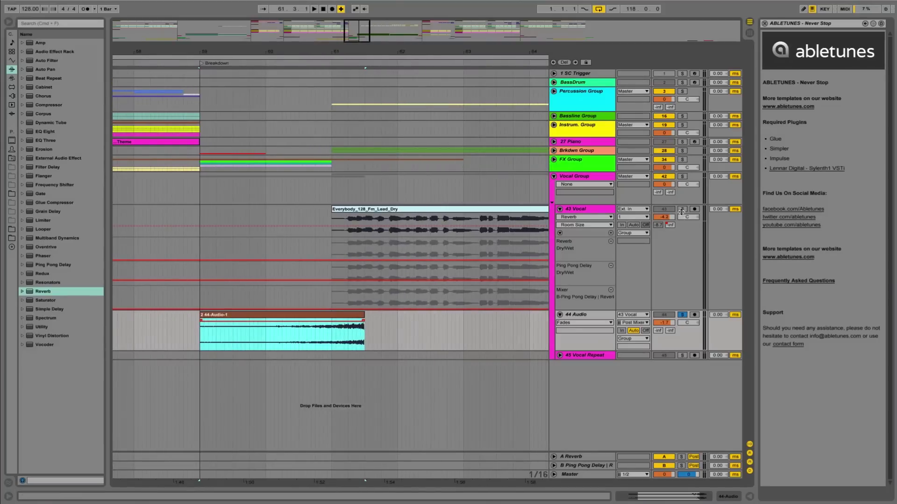
left_click(682, 209, "super")
left_click_drag(340, 52, 350, 41)
left_click_drag(658, 332, 658, 299)
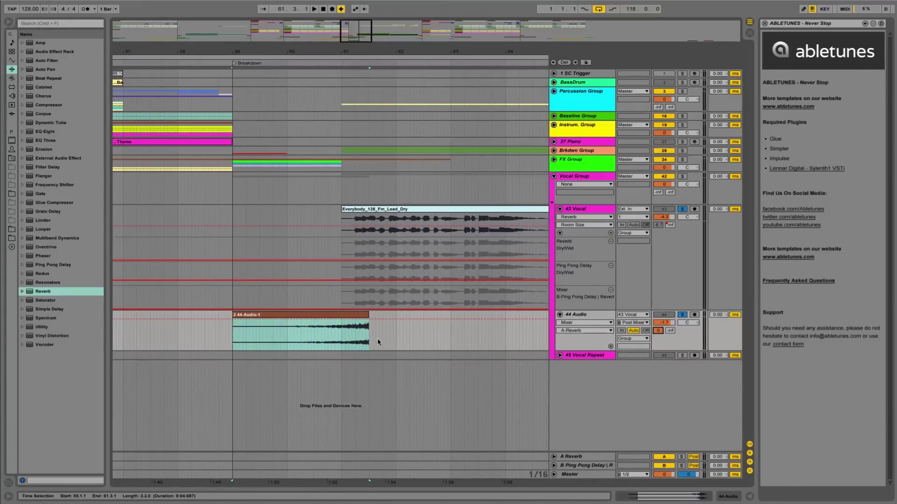
left_click(360, 336)
key("space")
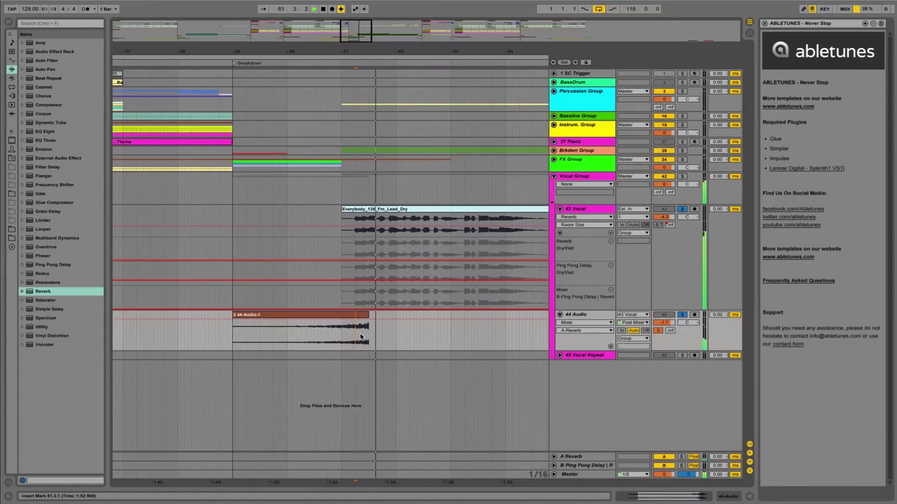
left_click(579, 209)
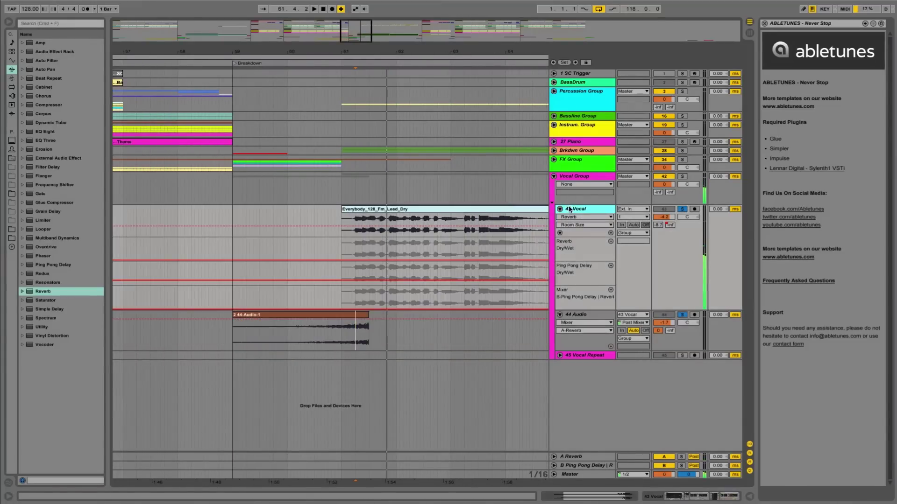
left_click(691, 498)
left_click(479, 401)
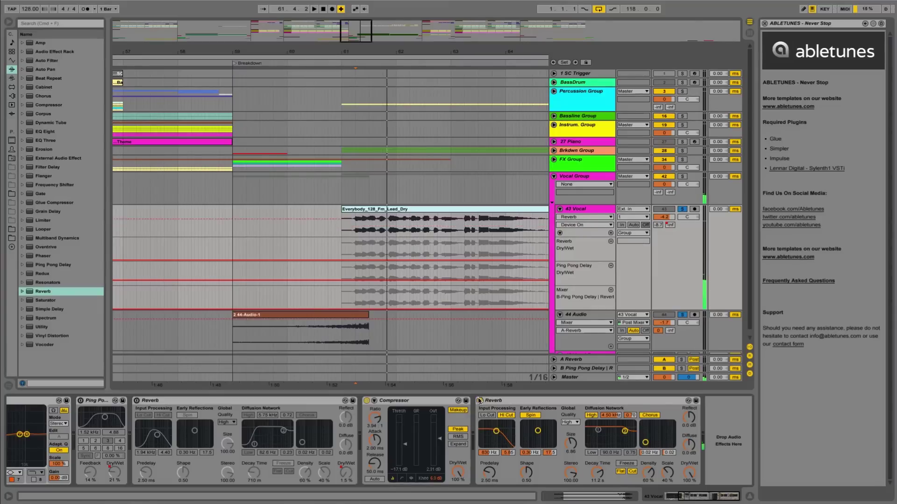
left_click(137, 401)
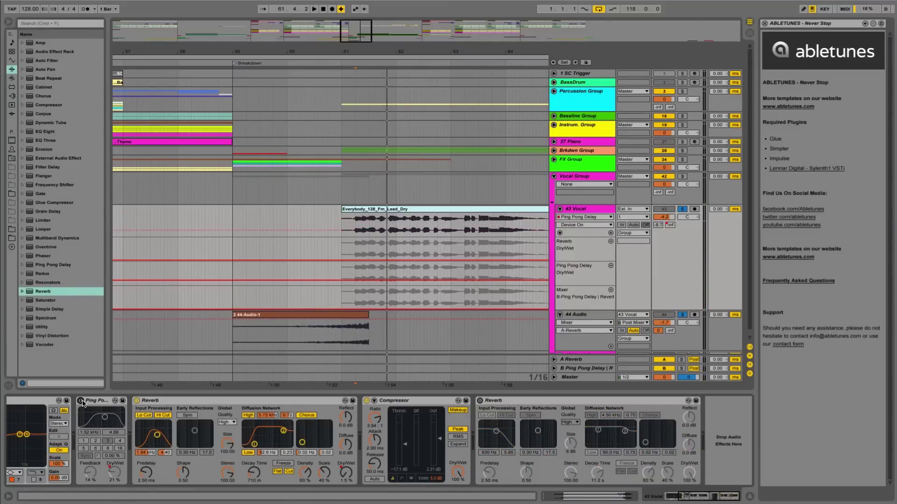
left_click(81, 400)
Step: Reactivate 43 Vocal's A-Reverb send and play the breakdown from 61.1.1 with only 44 Audio soloed
right_click(657, 226)
left_click(663, 232)
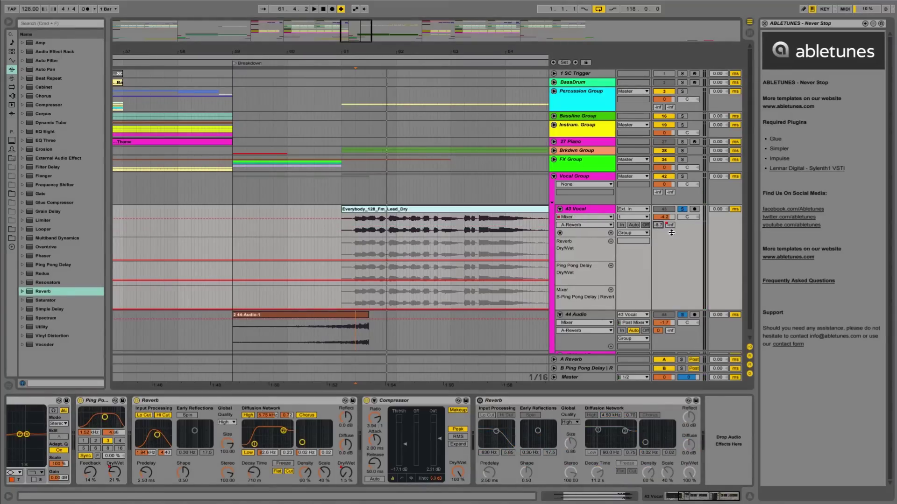
left_click(327, 343)
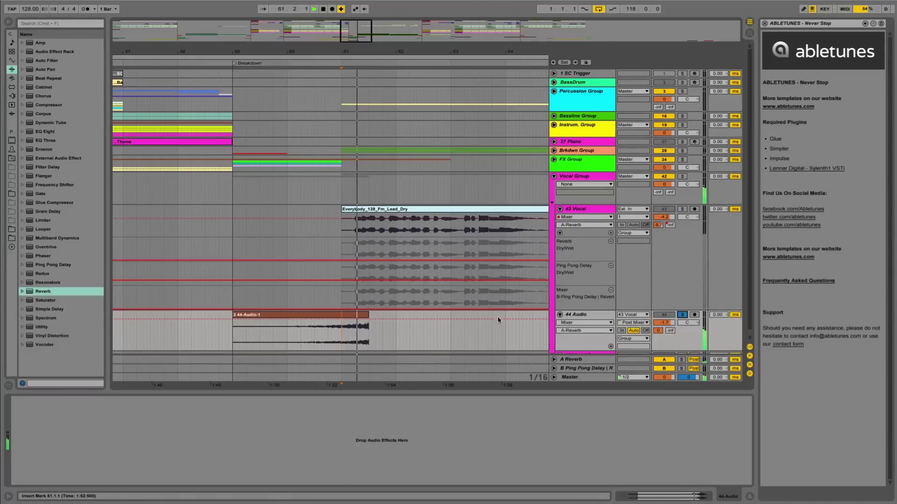
Step: Shift 44 Audio's reverse reverb clip slightly earlier with its start trimmed to 59.1.1, and play from 60.4.2 with 43 Vocal also soloed
left_click_drag(307, 316, 297, 316)
left_click_drag(224, 315, 232, 314)
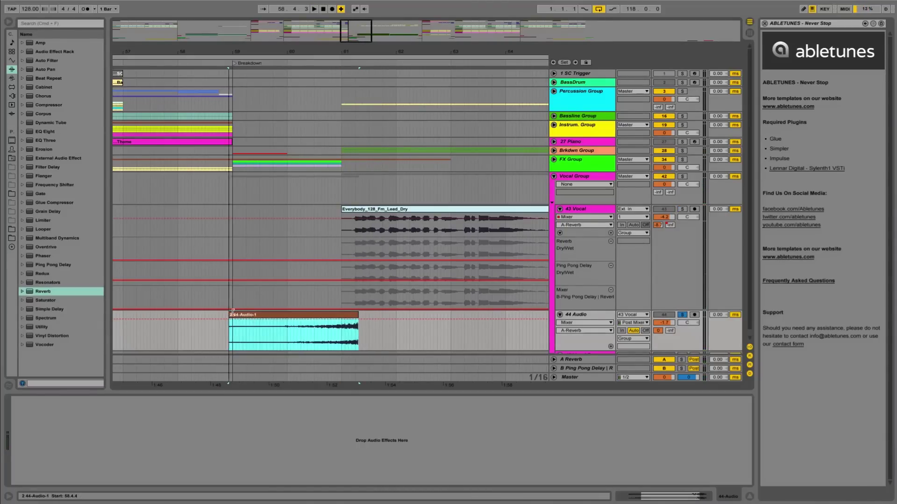
left_click(682, 210)
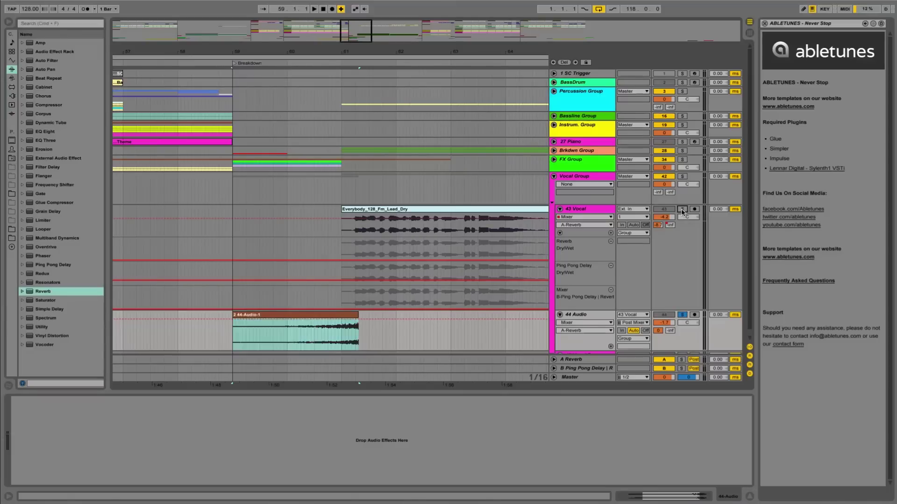
left_click(331, 334)
key("space")
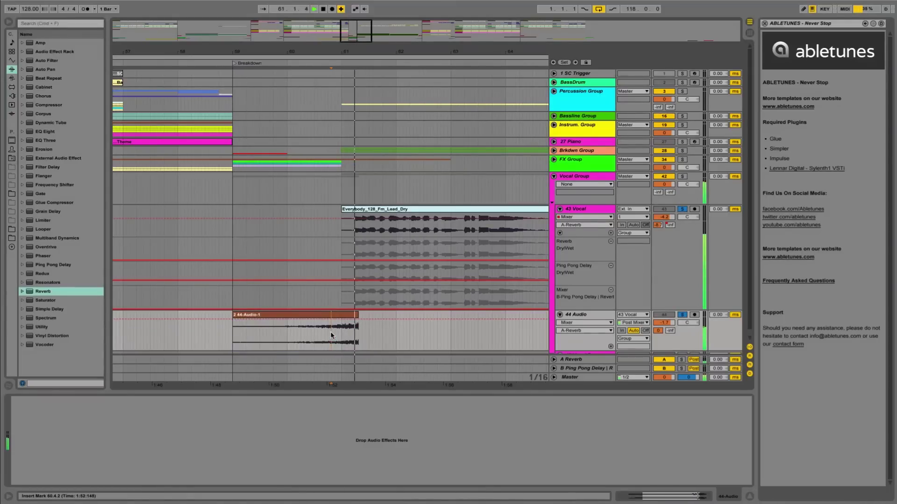
Step: Add a short fade-out to the end of the 44 Audio clip and play the full mix from 59.1.1
left_click(569, 322)
left_click(564, 337)
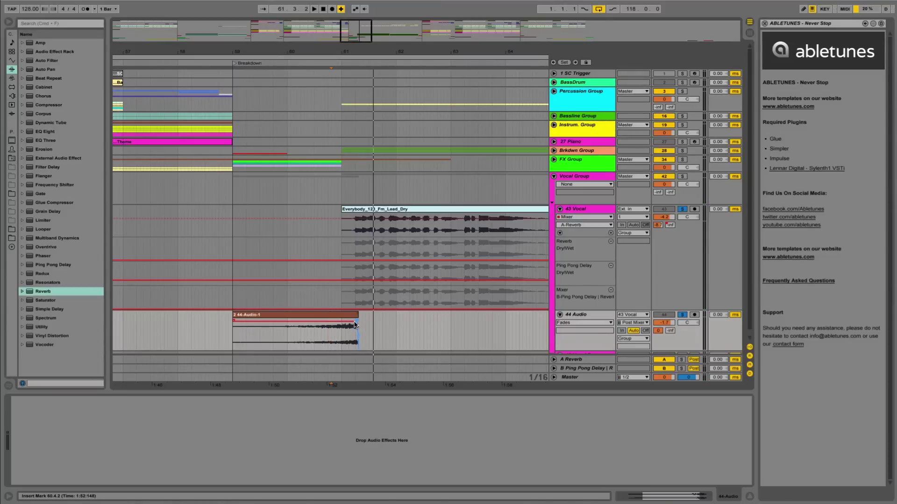
left_click(681, 209)
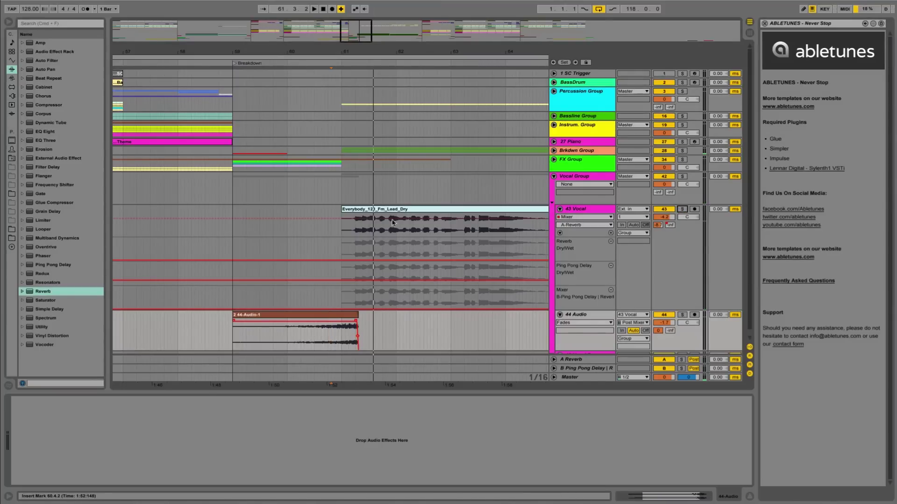
left_click(235, 251)
key("space")
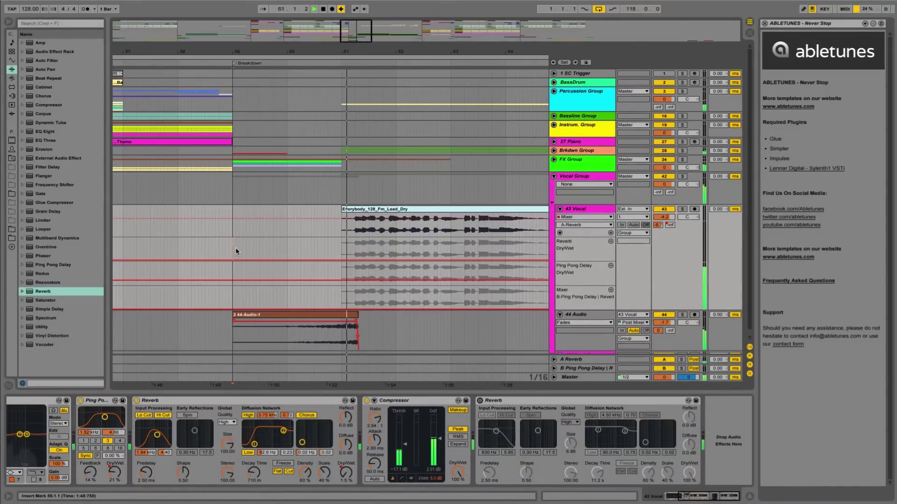
key("space")
Step: Solo 43 Vocal and 44 Audio, lower 44 Audio's volume to -2.9 dB, and shift its clip slightly later
left_click(682, 210)
left_click(682, 316)
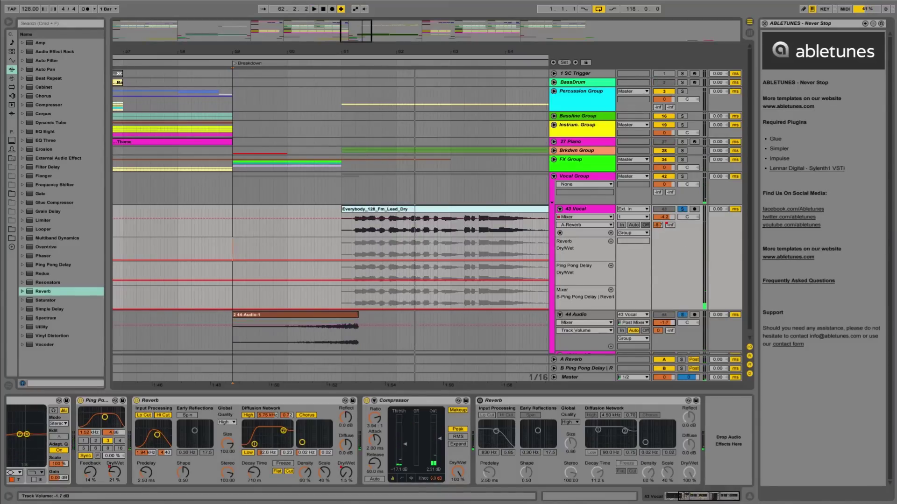
left_click_drag(349, 318, 355, 315)
left_click(329, 344)
key("space")
Step: Adjust the short fade-out on the 44 Audio clip and play the transition from 60.1.3
left_click(578, 323)
left_click(572, 337)
left_click_drag(355, 315, 355, 322)
key("space")
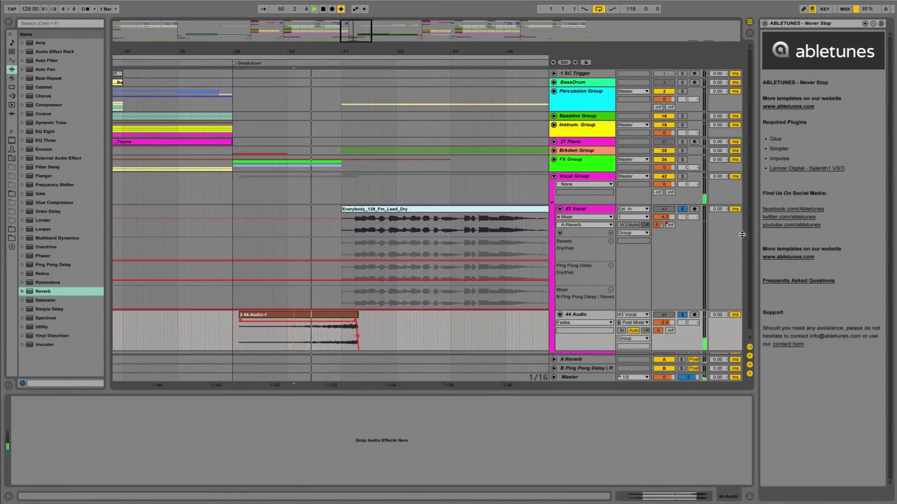
left_click(682, 210)
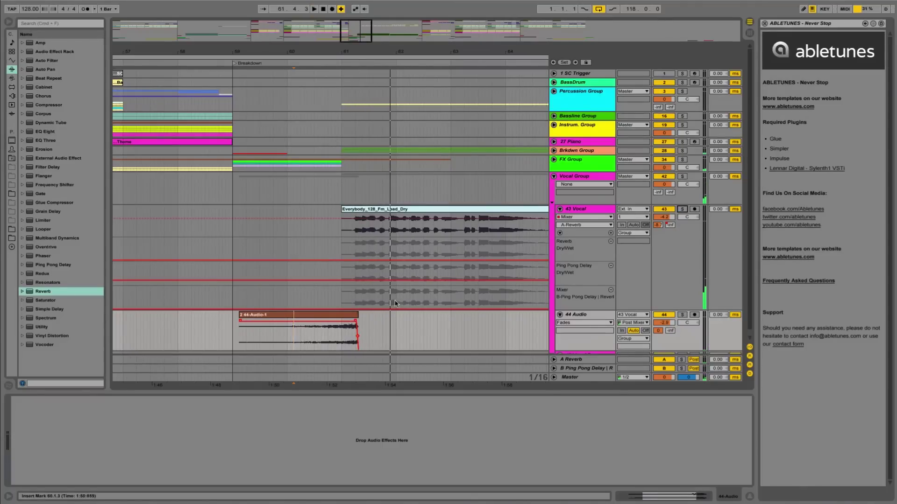
Step: Extend the end of the 44 Audio clip, move it to start at 58.4.3, and play it alone from 61.1.1
left_click(353, 315)
left_click_drag(354, 314, 418, 336)
key("space")
left_click(681, 315)
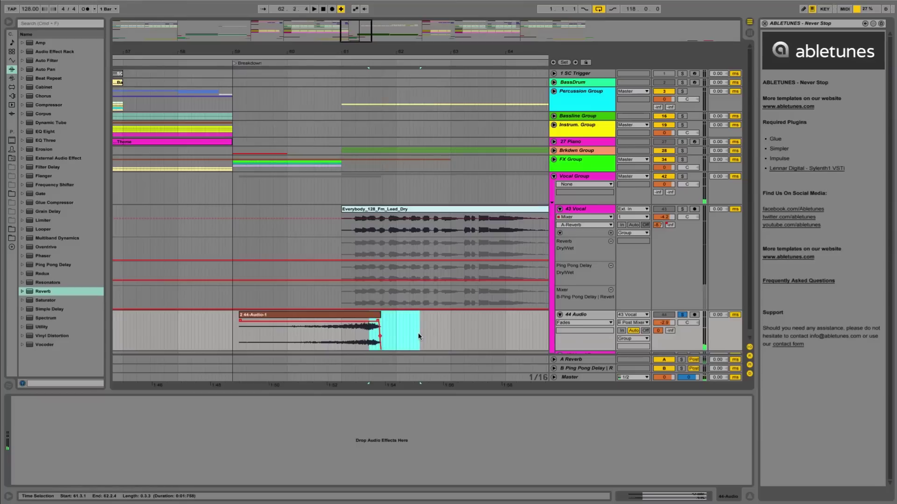
left_click(355, 322)
left_click_drag(362, 315, 349, 318)
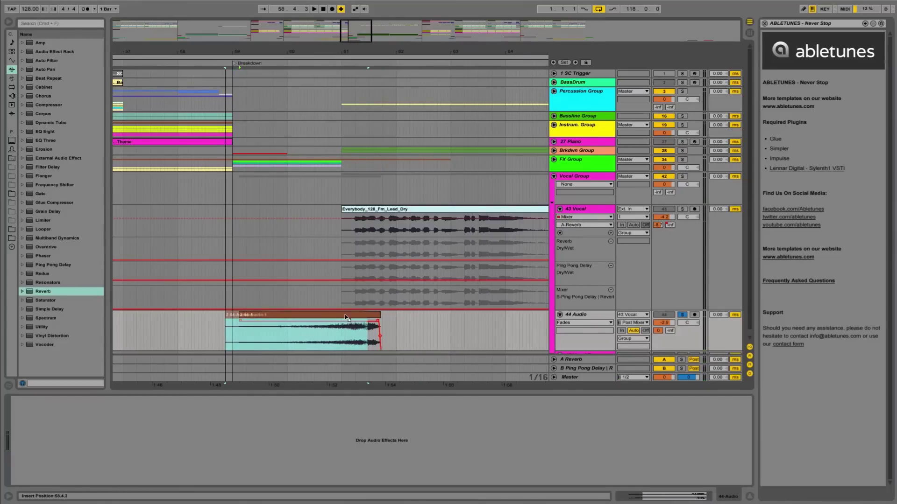
left_click(342, 336)
key("space")
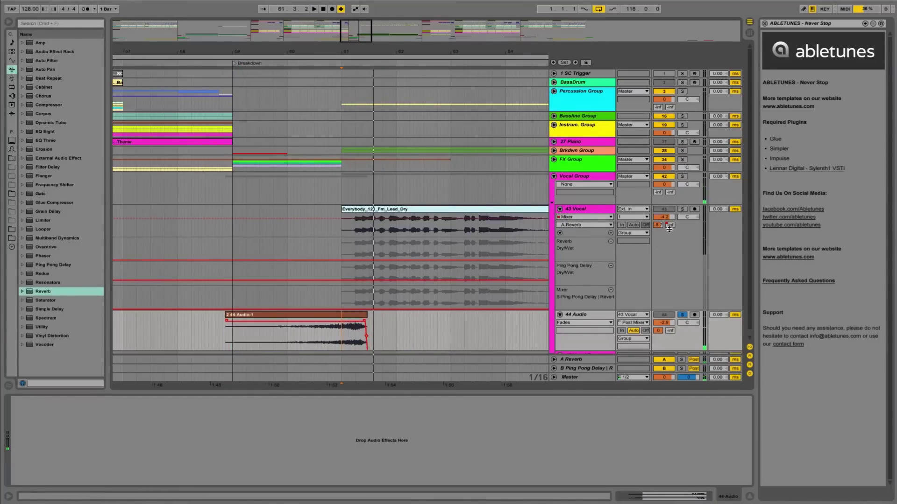
Step: Lengthen the fade-out on the 44 Audio clip and play it together with 43 Vocal from 60.3.3
left_click(680, 210)
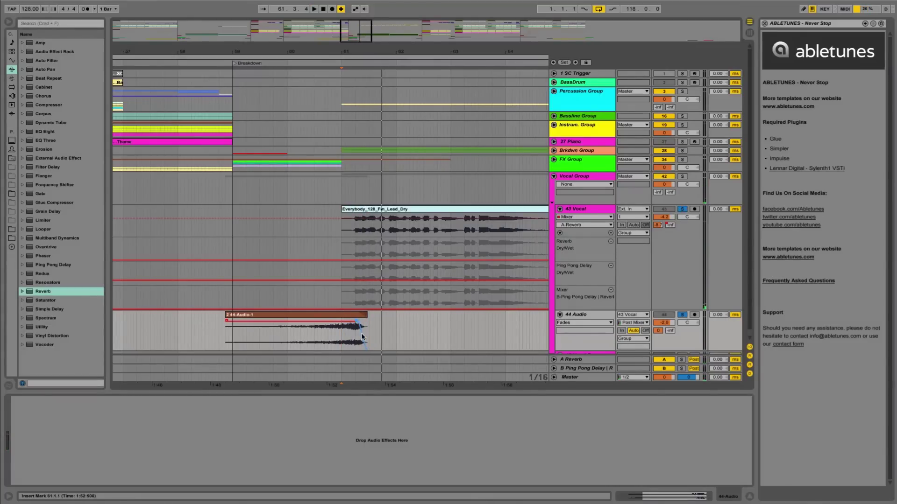
left_click(321, 337)
key("space")
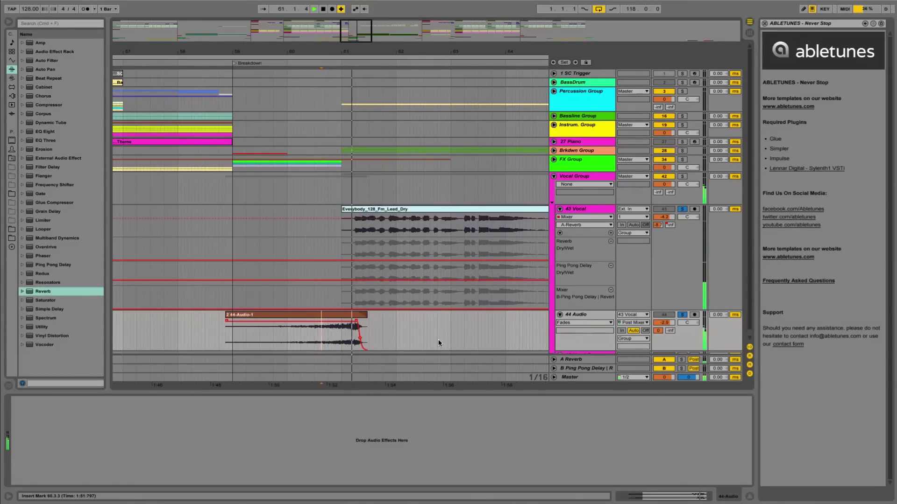
left_click(681, 210)
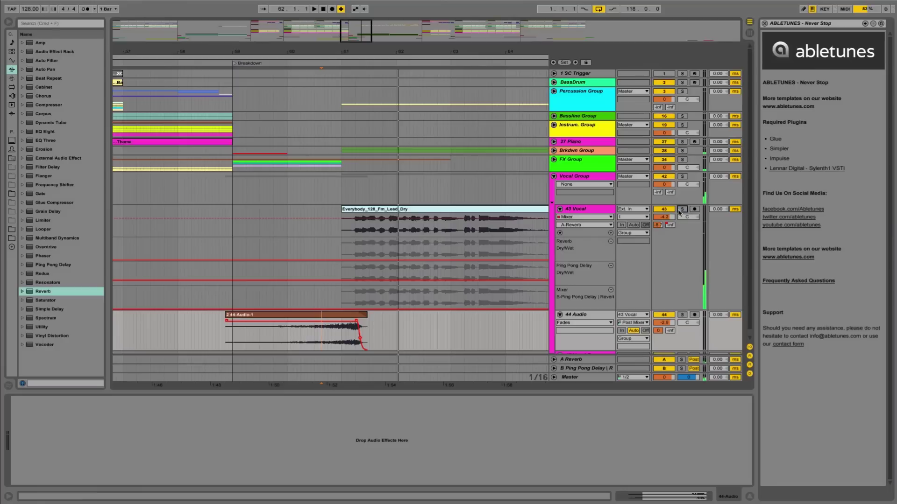
Step: Trim the start of the 44 Audio clip to 59.1.1 and play the transition in the full mix
left_click_drag(227, 315, 232, 315)
left_click(232, 329)
key("space")
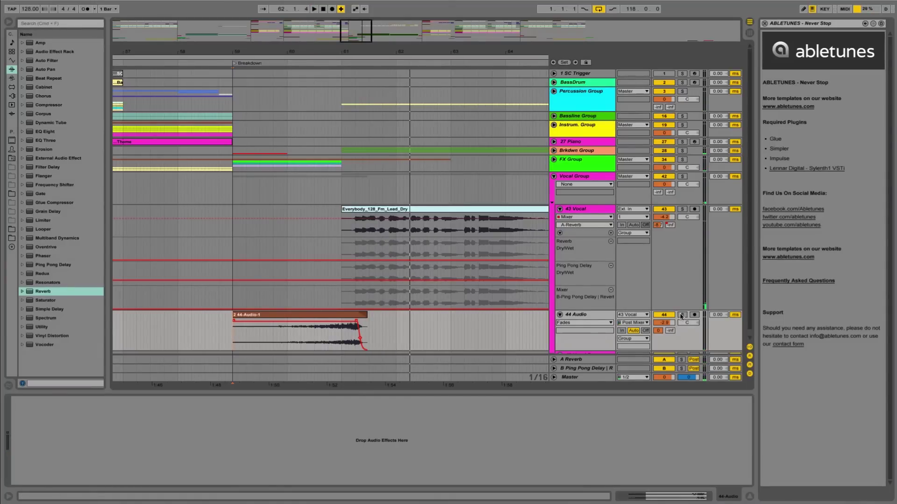
Step: Set 44 Audio's send to the B Ping Pong Delay return to -12 and play the track soloed from 61.1.1
left_click(581, 369)
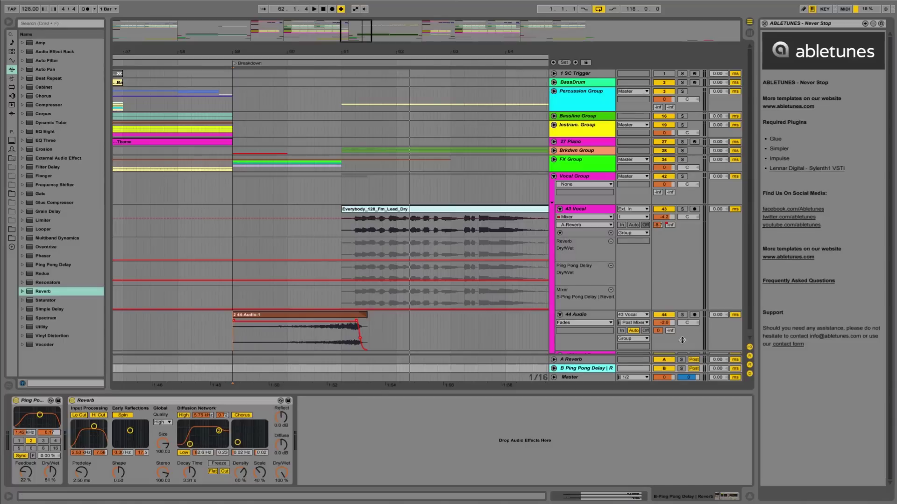
left_click(685, 315)
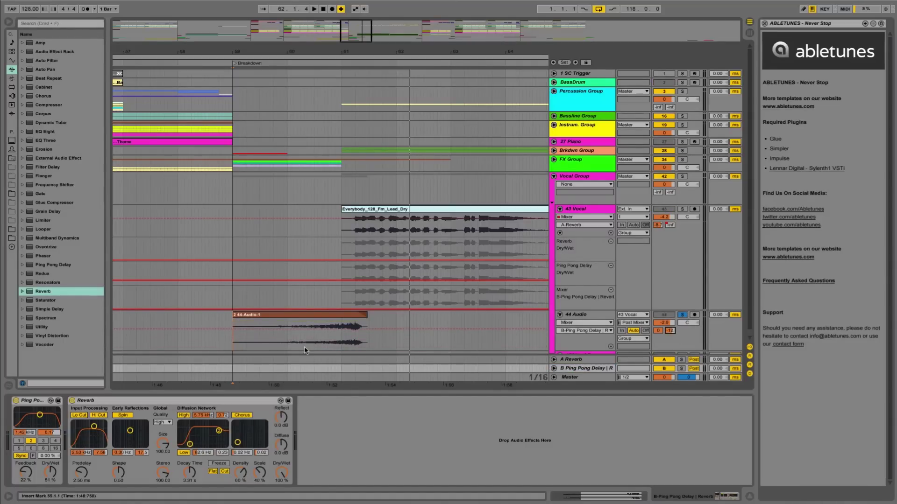
left_click(342, 343)
key("space")
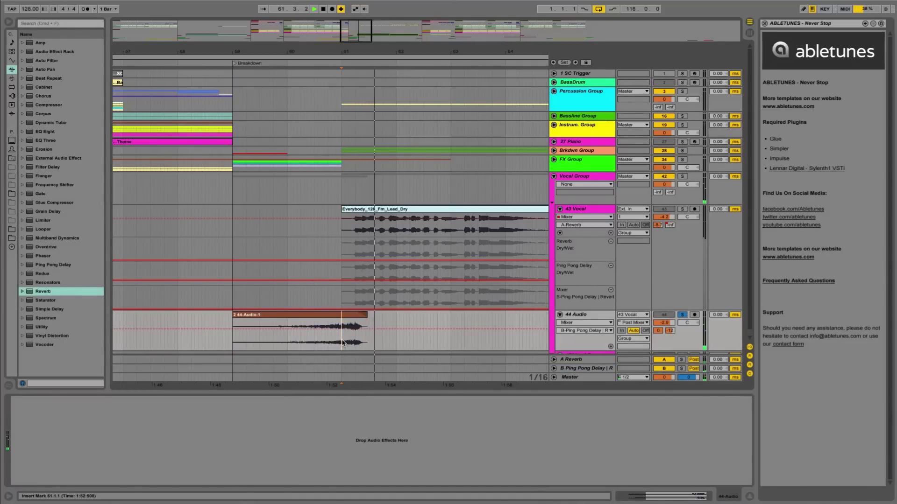
left_click(682, 315)
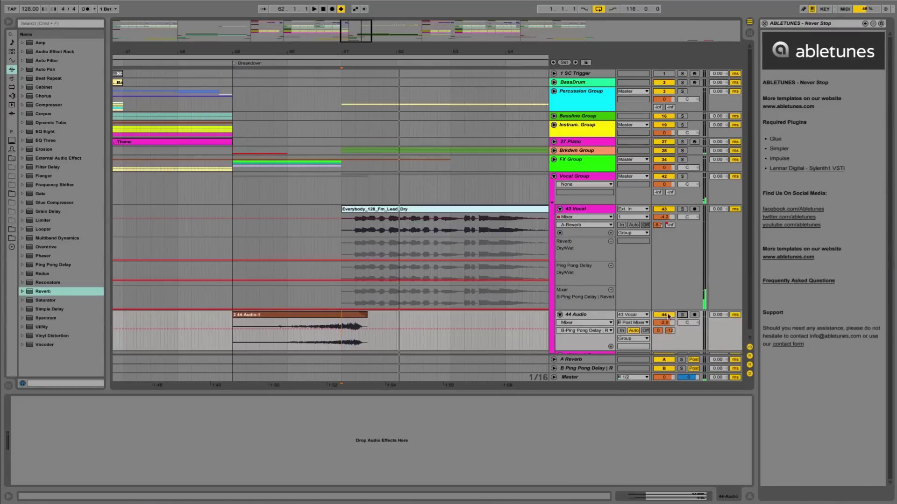
Step: Give the 44 Audio clip a long fade-in reaching just past bar 61, and play the full mix from 60.2.3
left_click(584, 322)
left_click(575, 330)
left_click_drag(232, 322, 347, 322)
key("space")
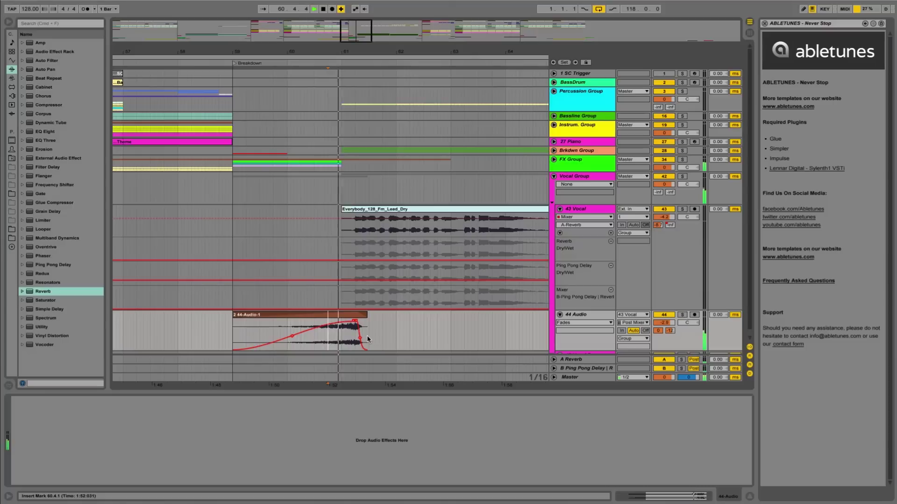
left_click(306, 340)
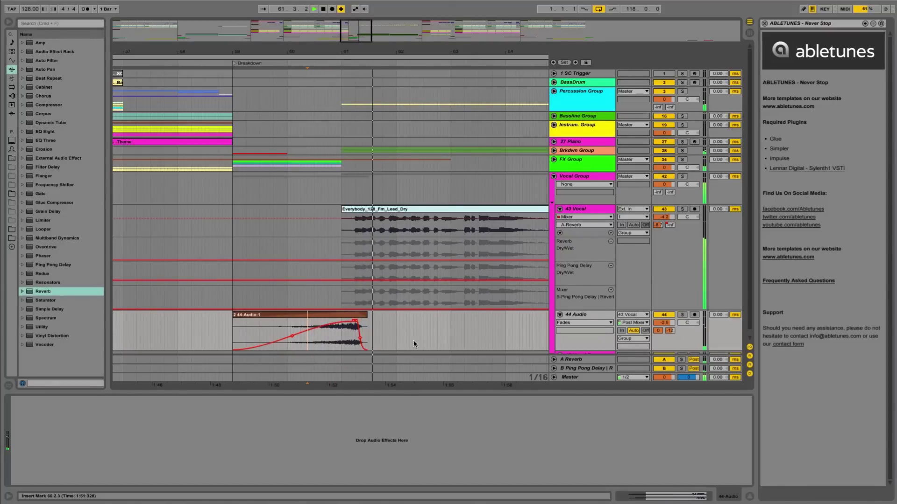
key("space")
Step: Solo both vocal tracks, shift the 44 Audio clip slightly later, start its fade-out earlier, and play from 60.3.3
left_click(683, 209)
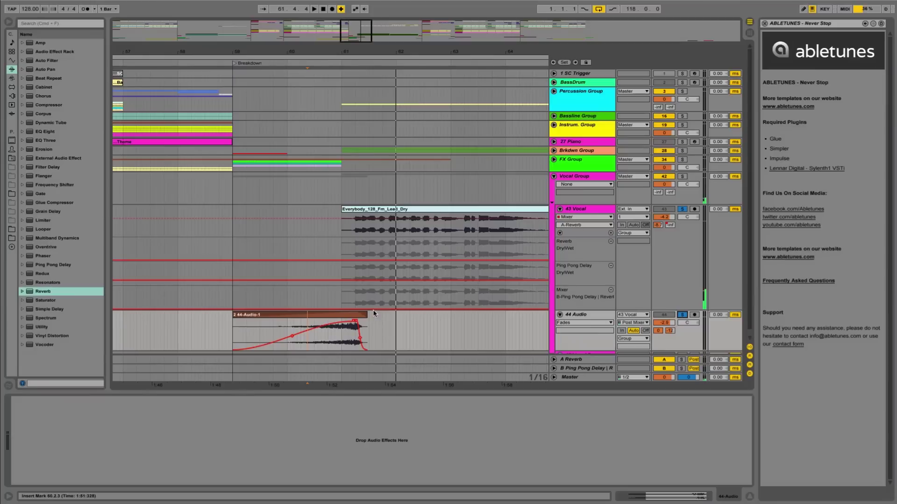
left_click_drag(346, 50, 347, 103)
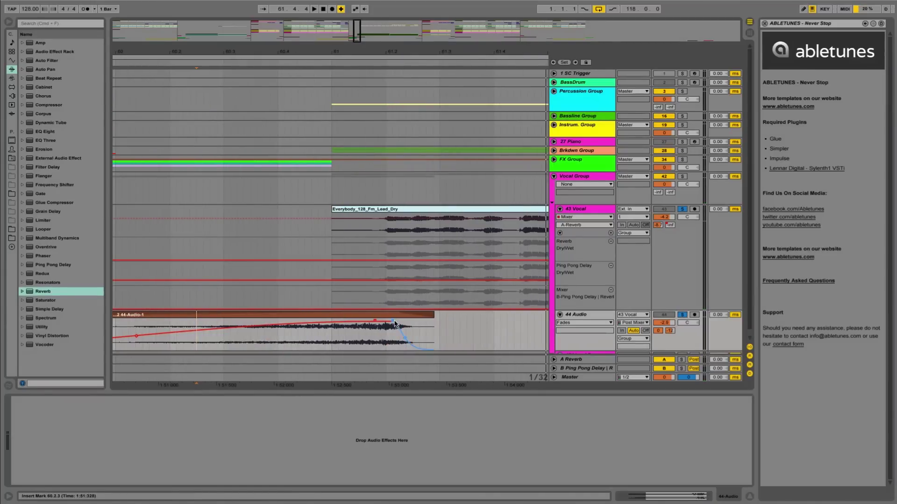
mouse_move(388, 323)
left_mouse_down()
mouse_move(400, 323)
mouse_move(386, 322)
left_mouse_up()
left_click(257, 344)
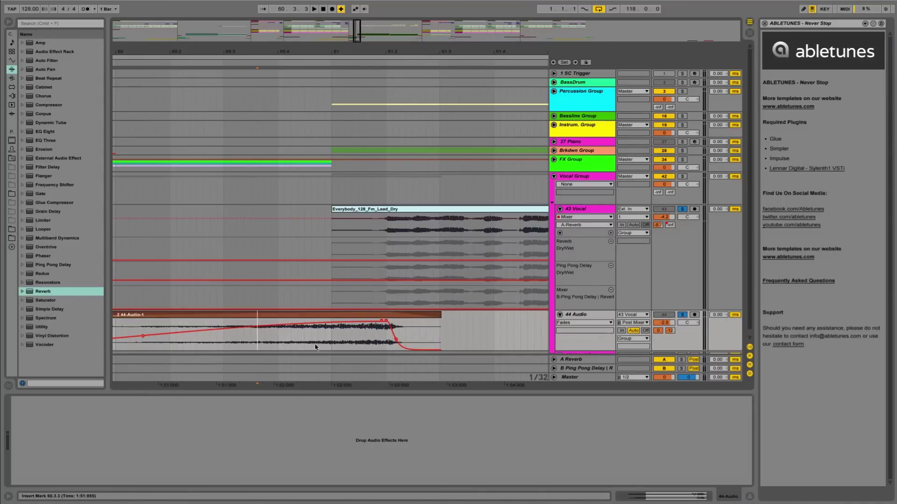
key("space")
key("space")
Step: Unsolo the vocal tracks, align the start of the 44 Audio clip with the Breakdown marker at 59.1.1, and play from there
left_click(682, 208)
left_click_drag(373, 52, 340, 57)
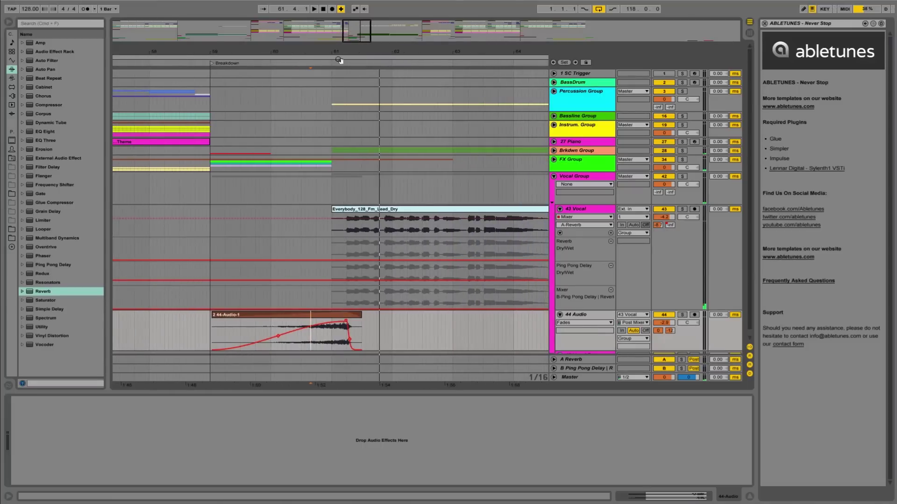
left_click_drag(211, 316, 209, 316)
left_click(208, 319)
key("space")
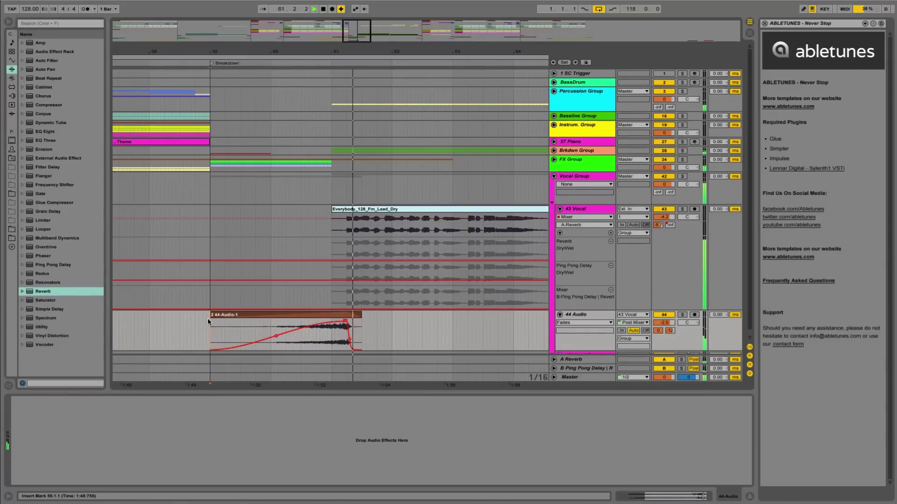
key("space")
Step: Collapse the 43 Vocal track and the Vocal Group
left_click_drag(348, 52, 346, 28)
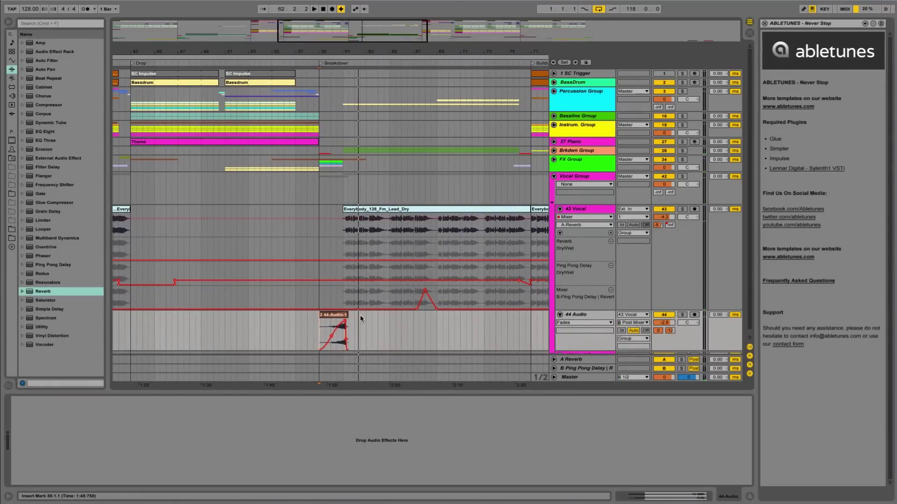
left_click_drag(349, 51, 304, 52)
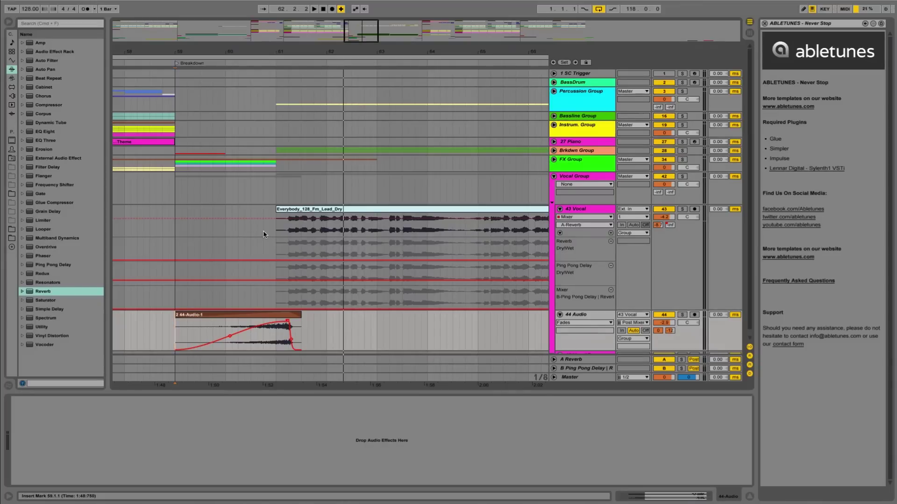
left_click(584, 209)
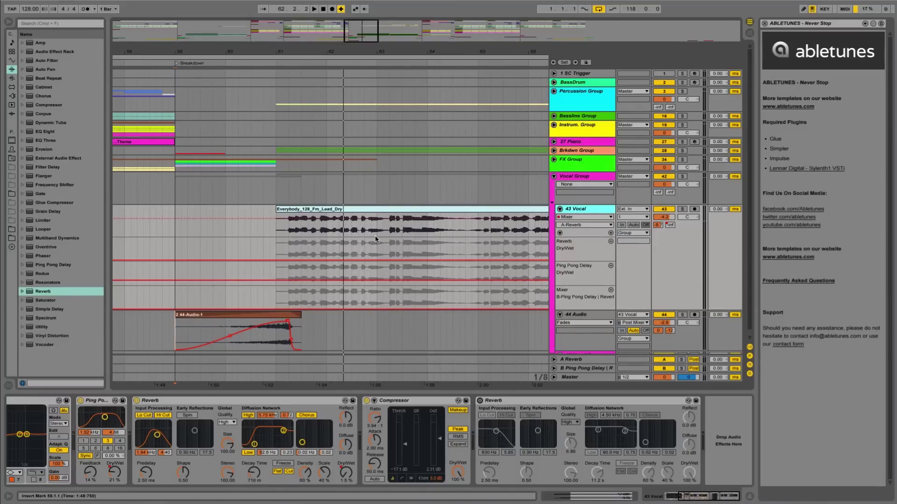
left_click_drag(316, 52, 247, 11)
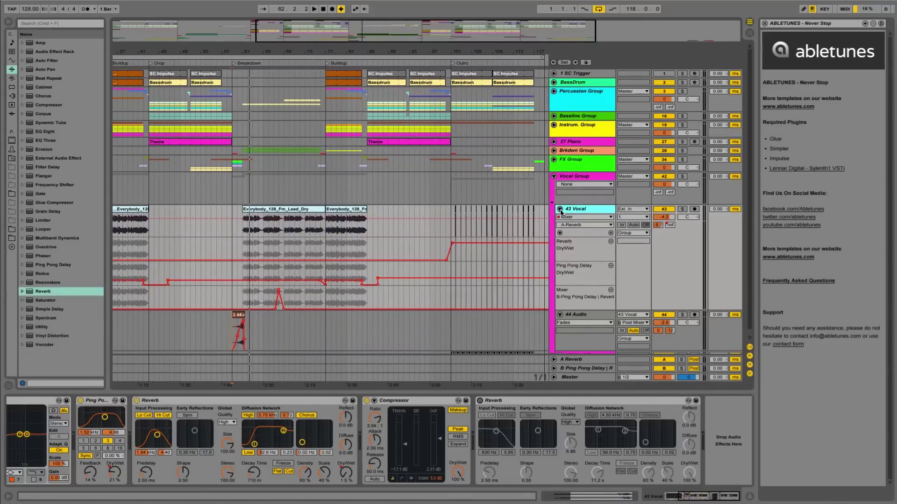
left_click(560, 210)
left_click(554, 176)
Step: Expand and solo the Instrum. Group, and play the second drop from 85.1.1
left_click(563, 126)
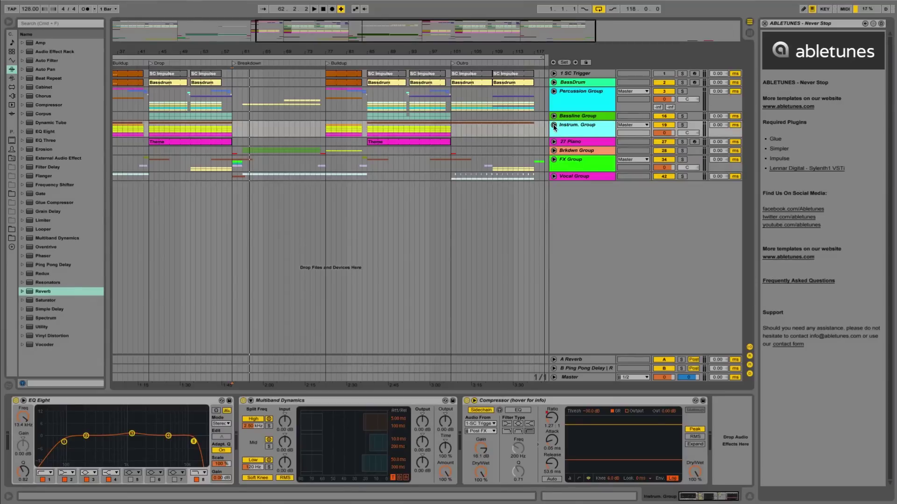
left_click(554, 125)
left_click(682, 126)
left_click(368, 142)
key("space")
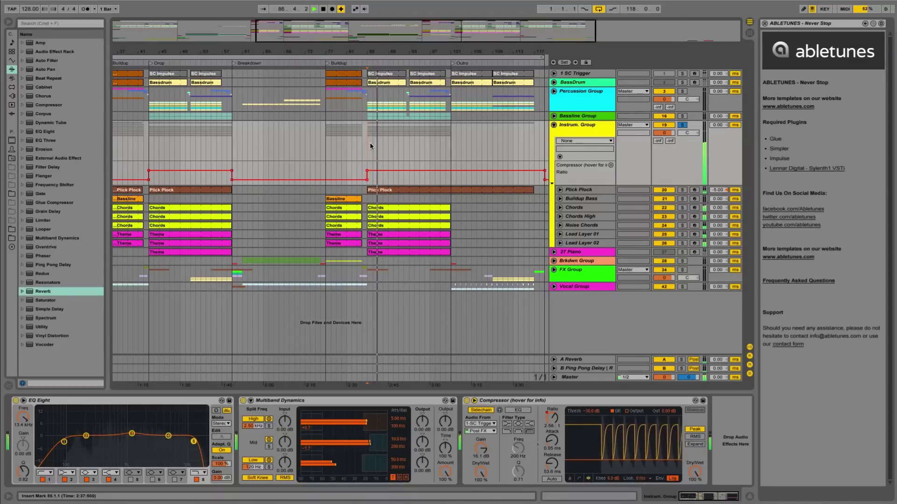
Step: Examine the device chains of Lead Layer 02, Noise Chords and Buildup Bass
left_click(584, 243)
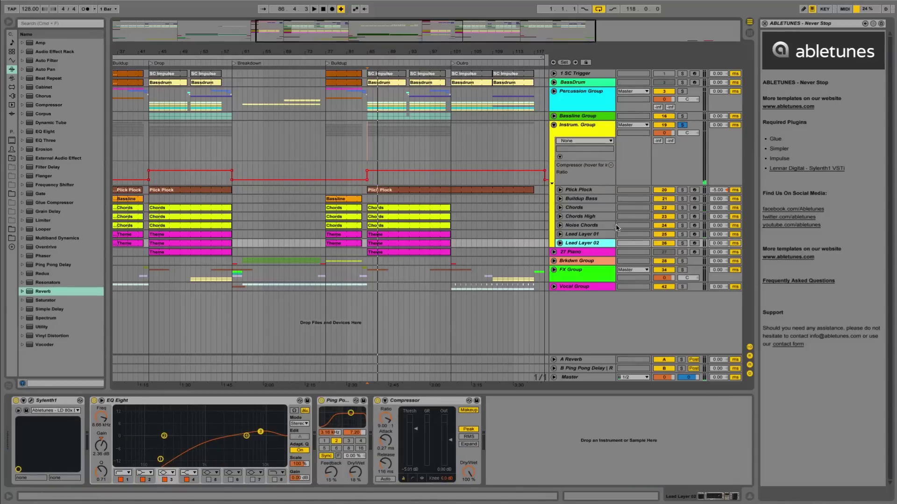
left_click(581, 226)
left_click(592, 200)
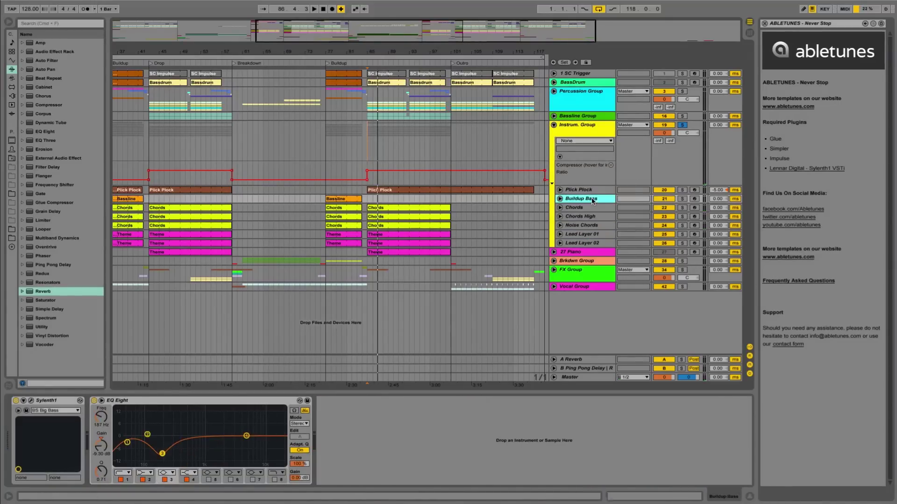
Step: Examine the device chains of the Chords, Chords High and Noise Chords tracks
left_click(589, 208)
left_click(587, 217)
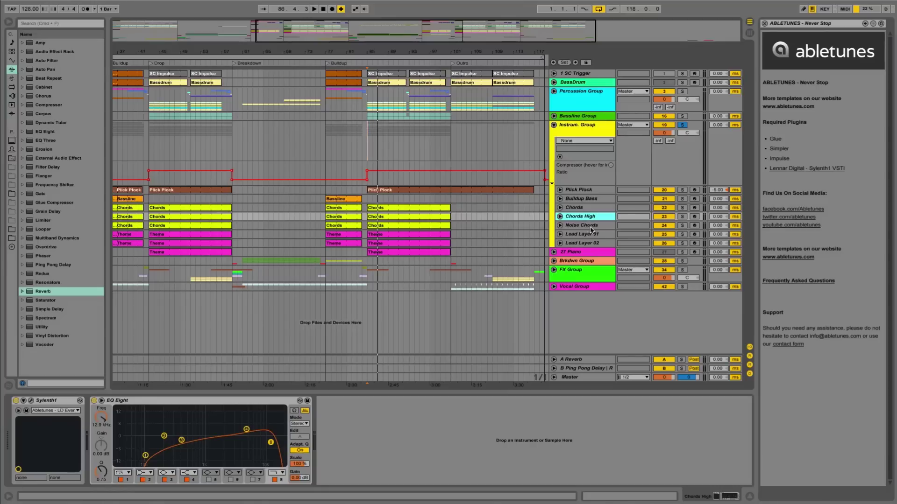
left_click(591, 226)
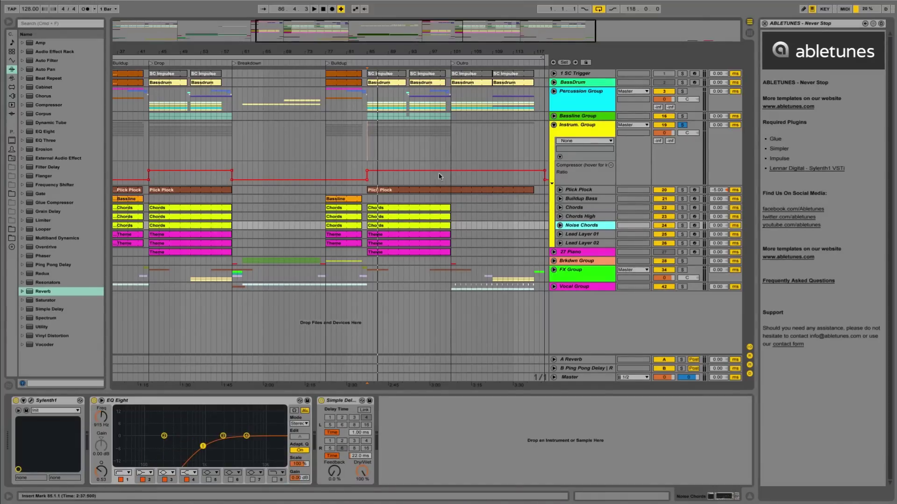
Step: Copy the second drop's Chords and Theme clips from 85.1.1, paste them at 135.1.1, and play the copy
left_click_drag(464, 52, 313, 48)
left_click_drag(306, 207, 229, 253)
left_click(229, 252)
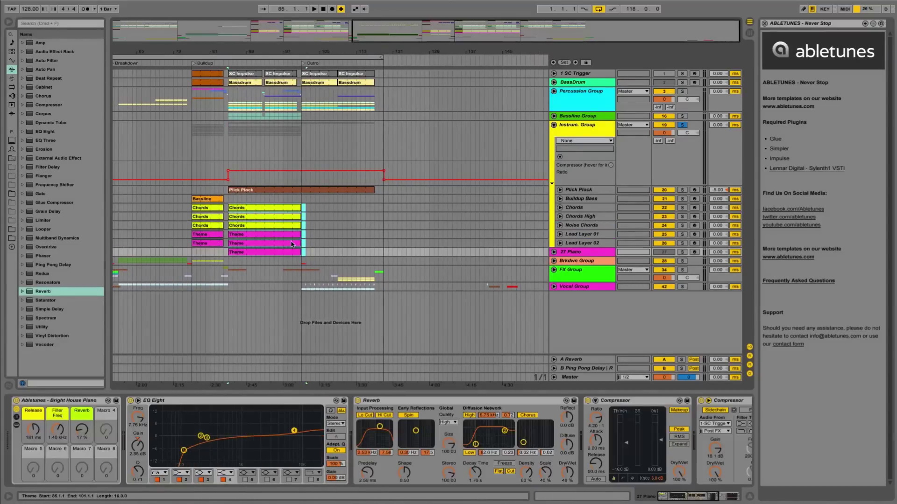
left_click(456, 208)
key("super+v")
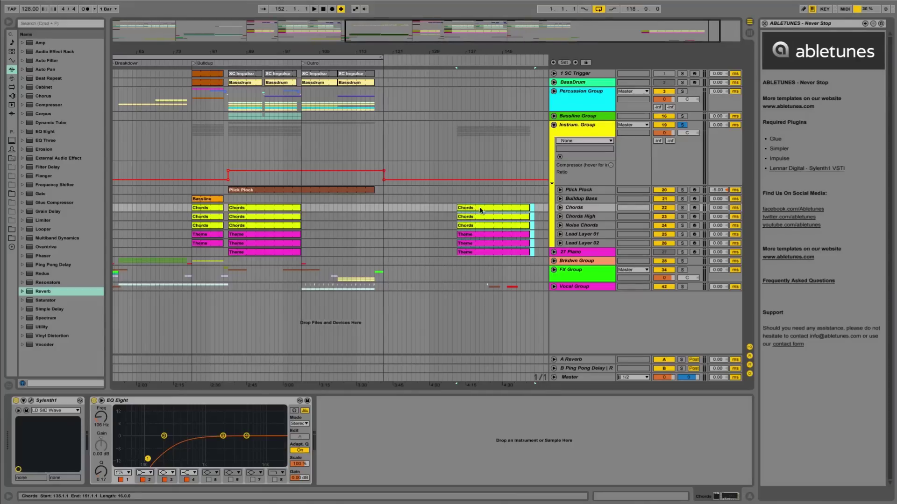
key("space")
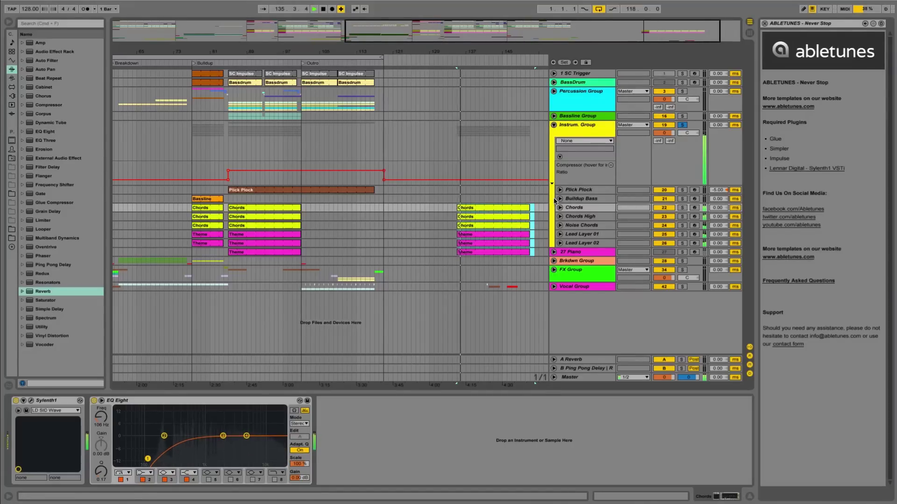
key("space")
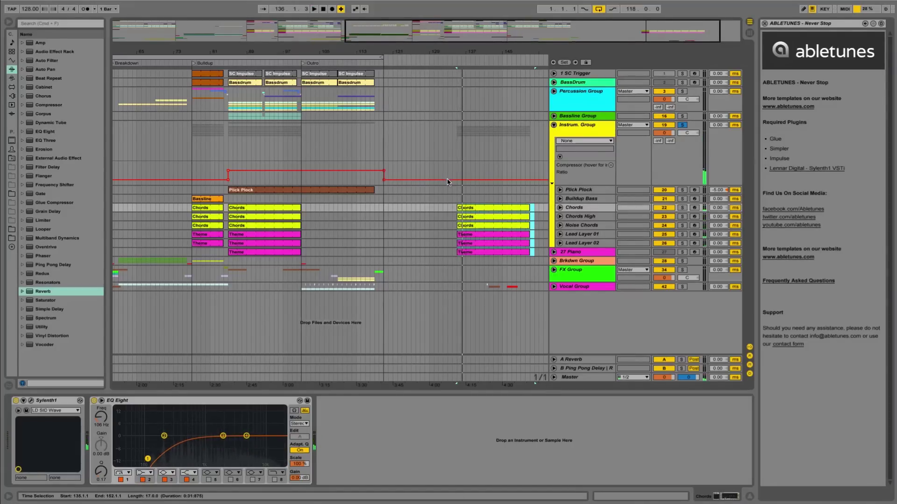
left_click(603, 127)
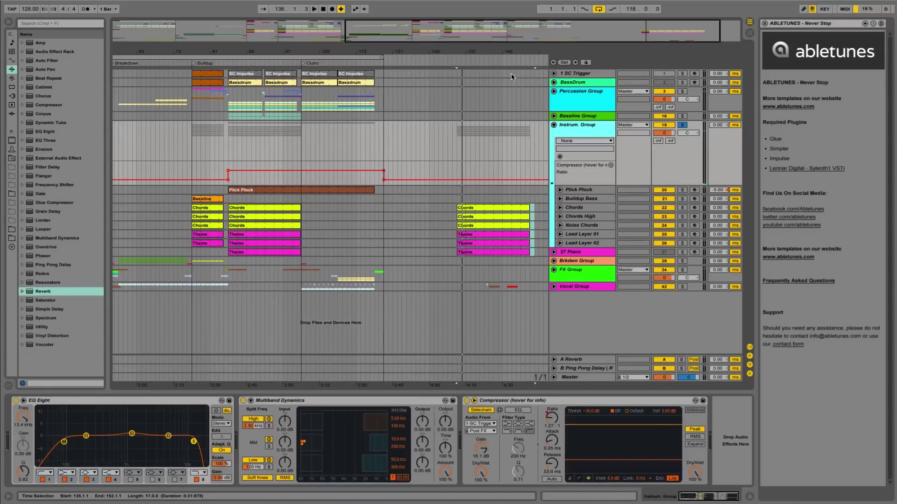
left_click_drag(527, 49, 490, 49)
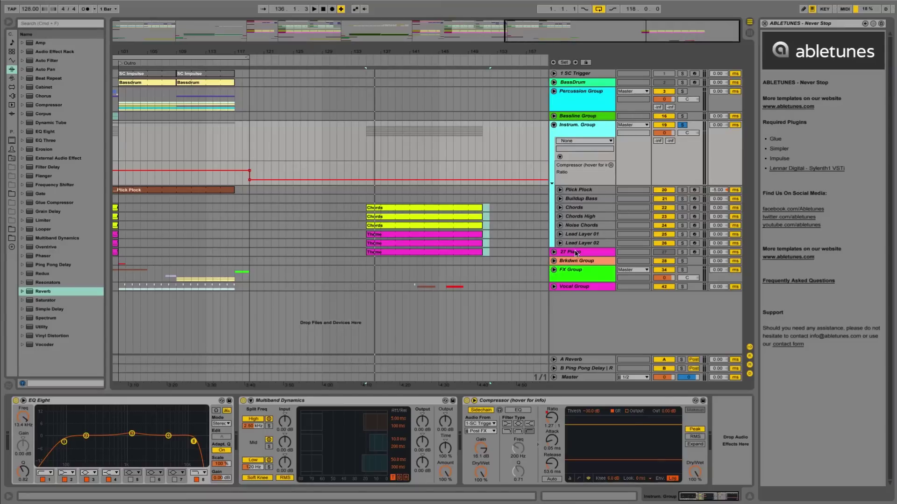
left_click_drag(426, 211, 427, 203)
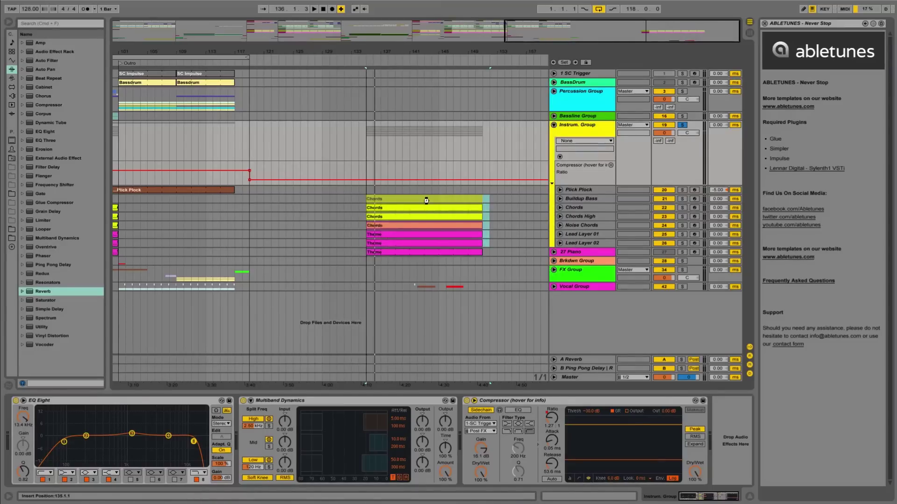
key("super+z")
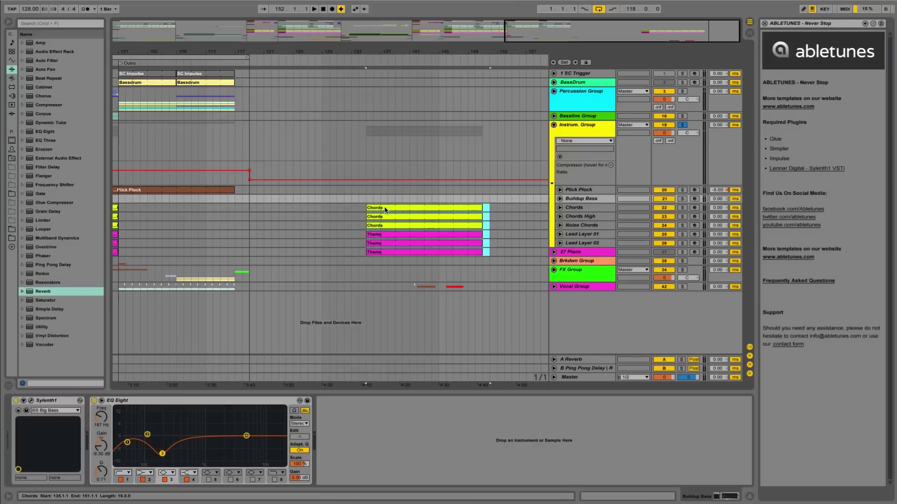
Step: Delete the pasted Theme clip on the 27 Piano track, clearing the range from 133.1.1 to 153.1.1
left_click_drag(385, 51, 385, 39)
left_click_drag(510, 253, 407, 253)
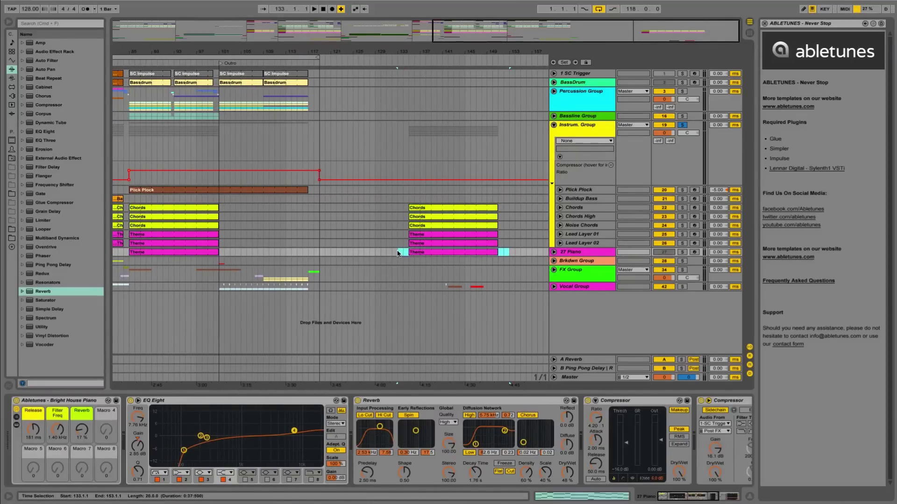
key("Delete")
Step: Insert an audio track directly below the Instrum. Group's tracks and set its input to Instrum. Group with monitoring In
left_click(599, 131)
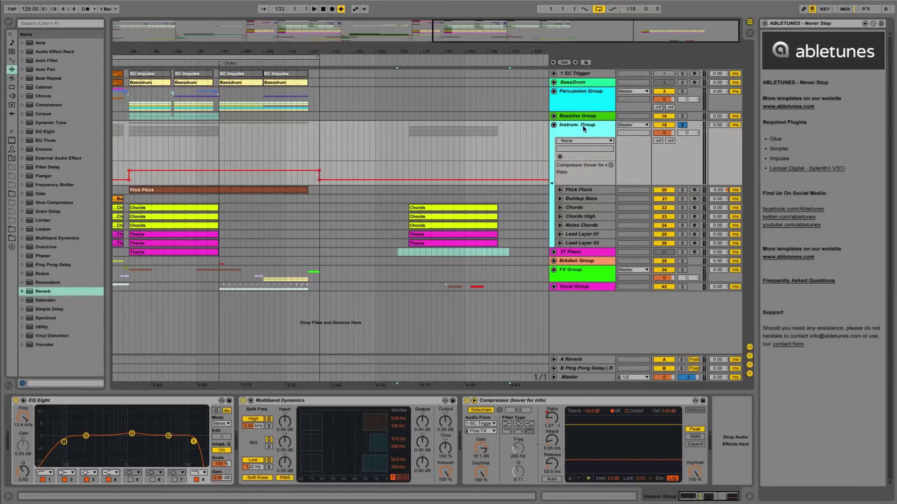
left_click(574, 251)
right_click(575, 250)
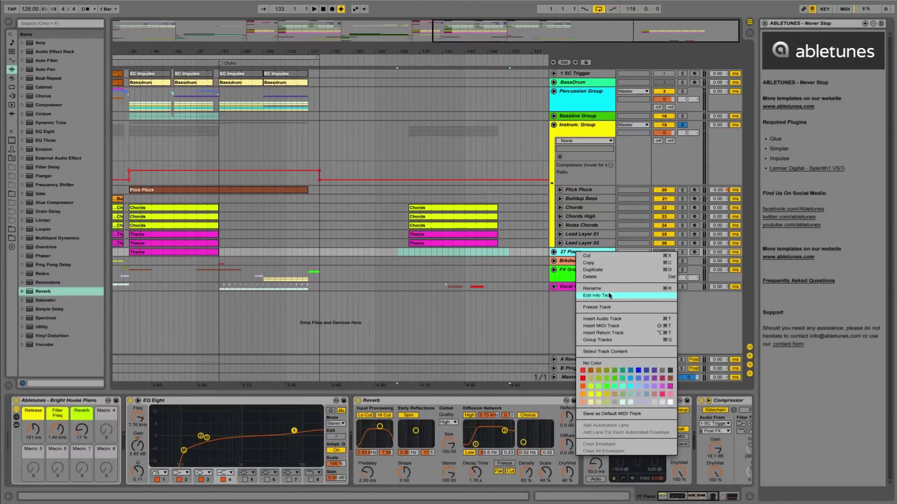
left_click(606, 320)
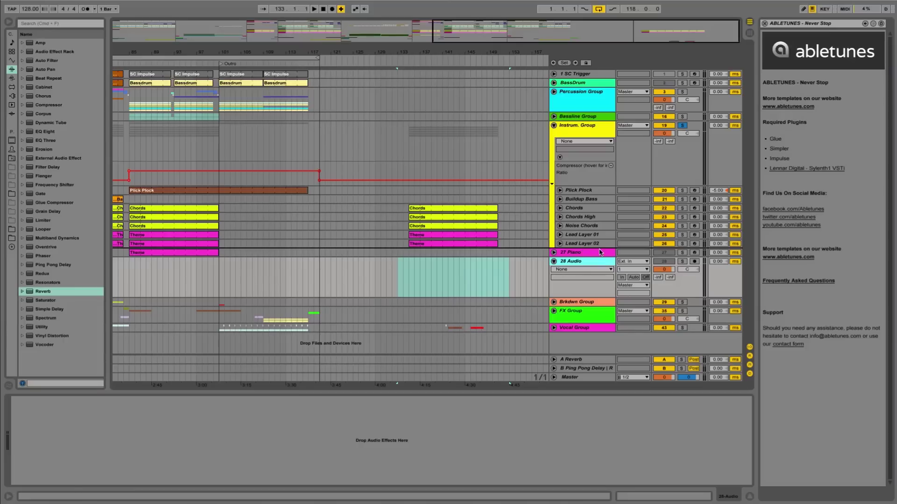
left_click_drag(599, 250, 597, 253)
left_click(637, 254)
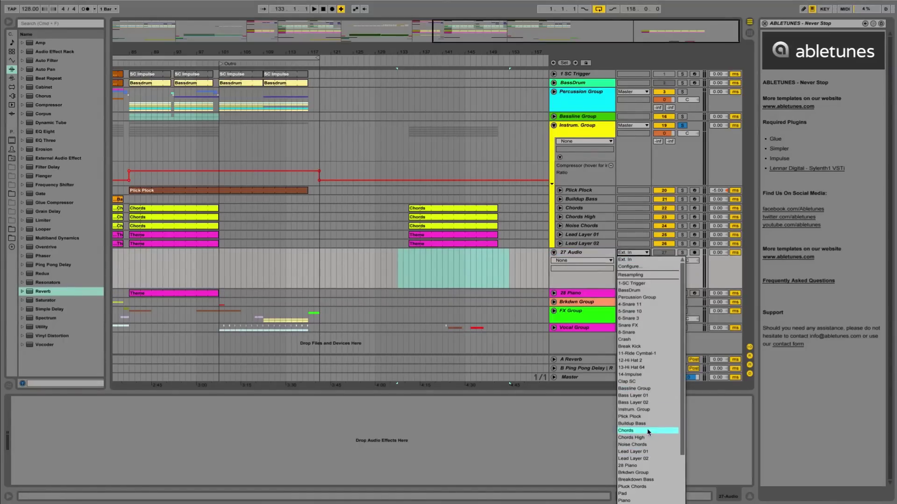
left_click(647, 409)
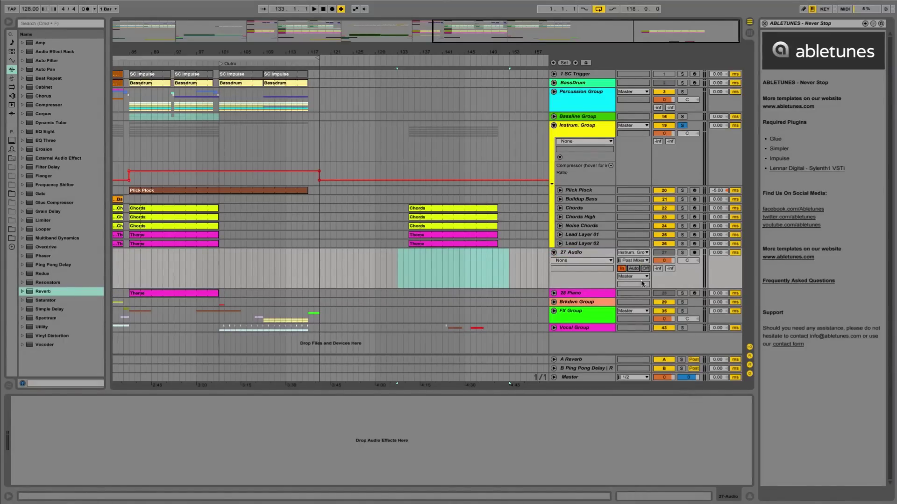
Step: Unsolo the Instrum. Group and add a Reverb at the end of its device chain
left_click(585, 134)
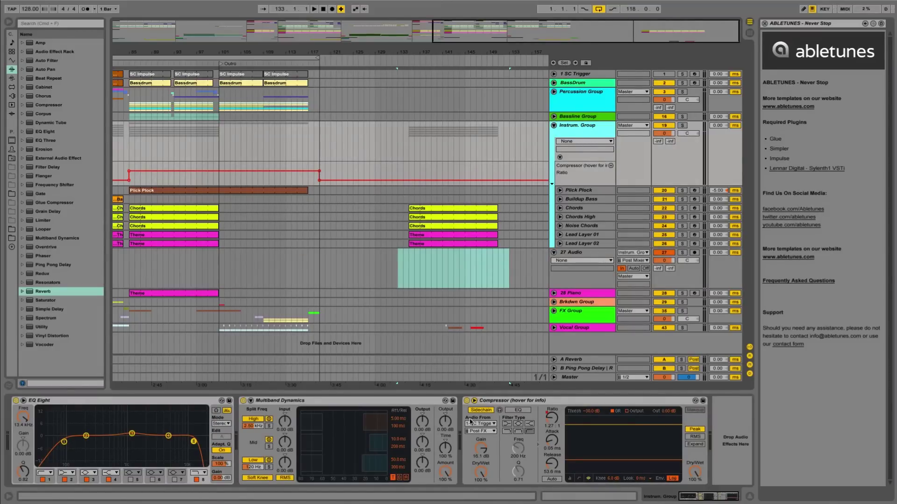
left_click(499, 263)
left_click(507, 267)
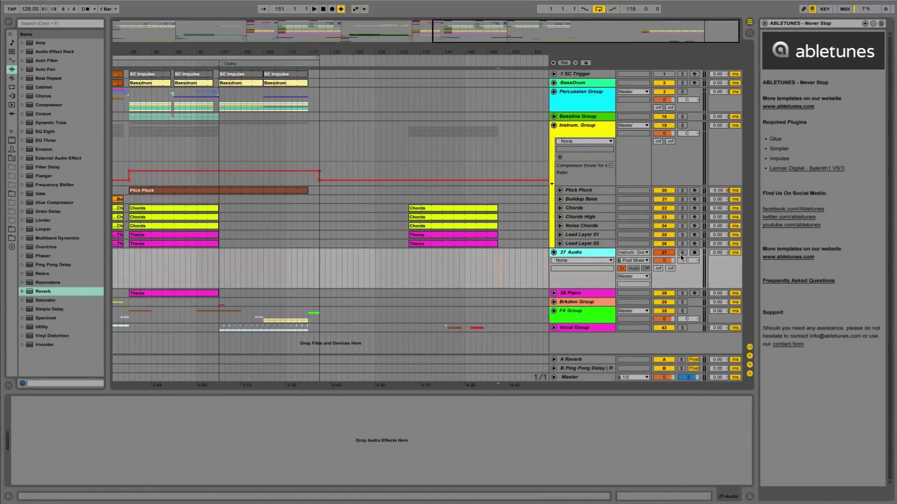
left_click(594, 134)
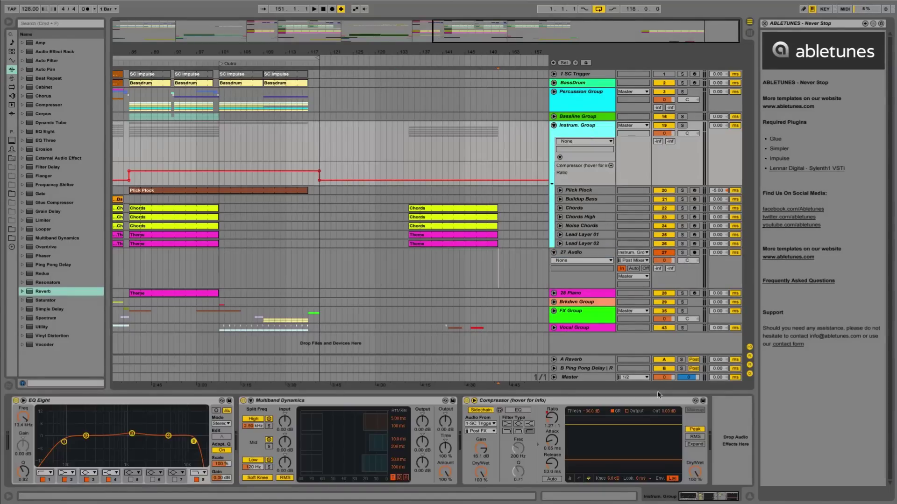
left_click_drag(45, 292, 724, 446)
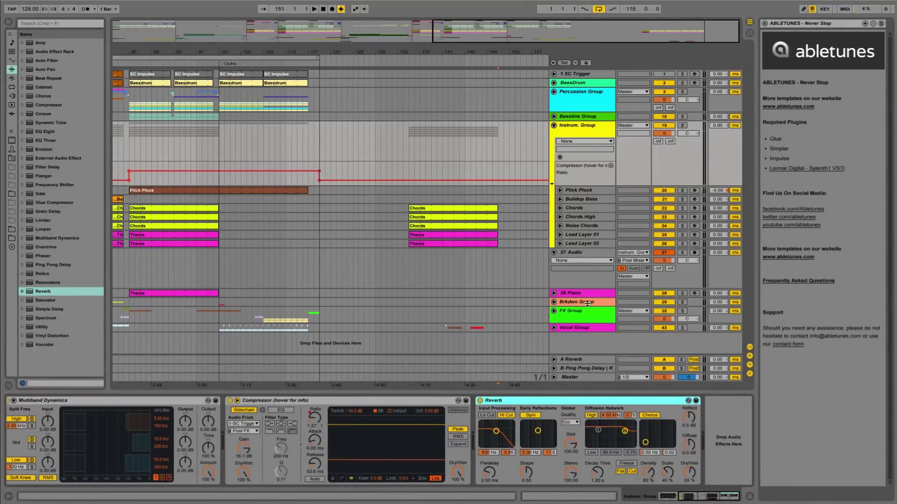
Step: Arm the 27 Audio track and record the Instrum. Group from 147.1.1 past the clips' end to capture the reverb tail
left_click(591, 254)
left_click(486, 265)
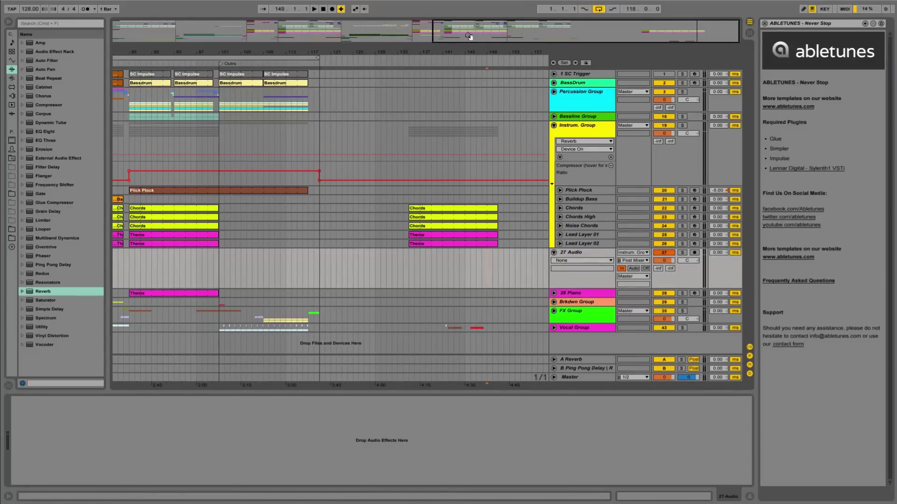
left_click(695, 253)
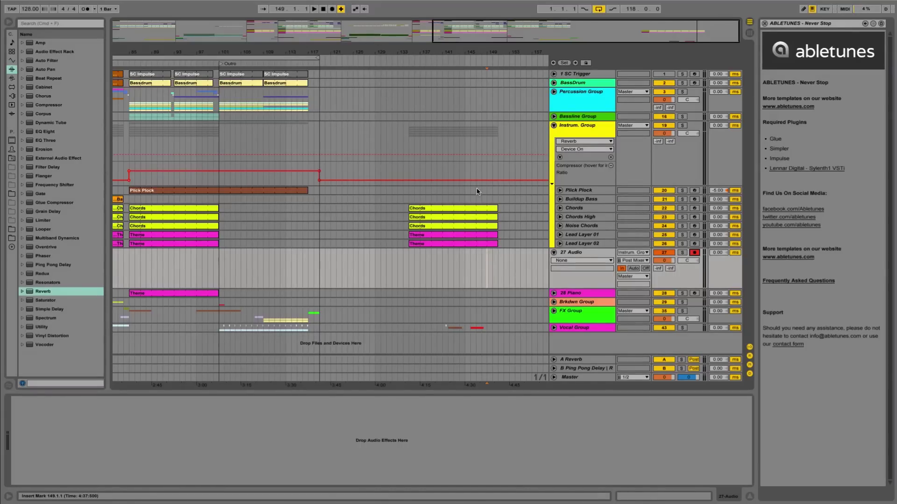
left_click(559, 208)
left_click_drag(485, 52, 405, 236)
left_click(364, 292)
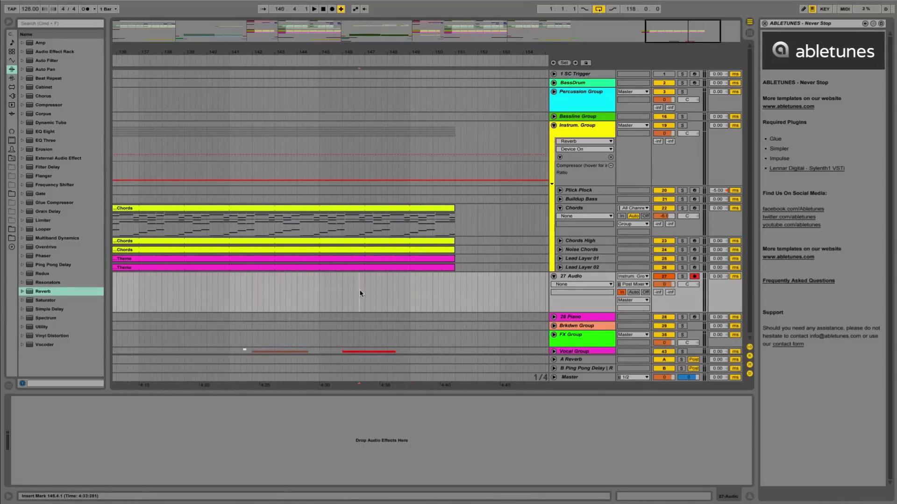
left_click(332, 9)
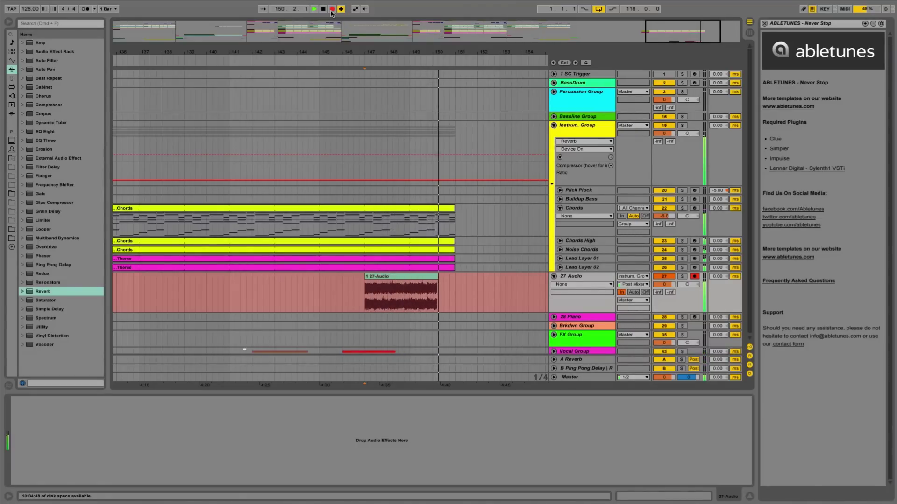
left_click(323, 10)
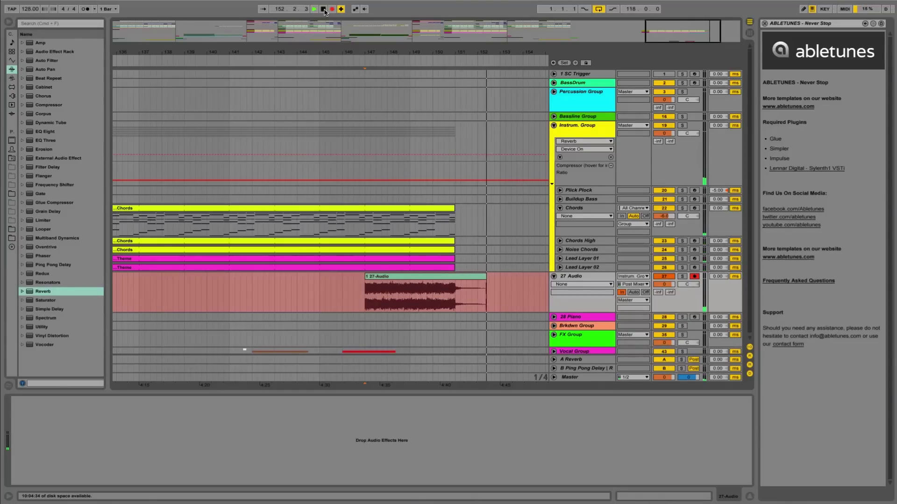
left_click(323, 9)
Step: Set the 27 Audio track's monitoring to Auto, solo the track, and play the start of the recorded clip
left_click(632, 292)
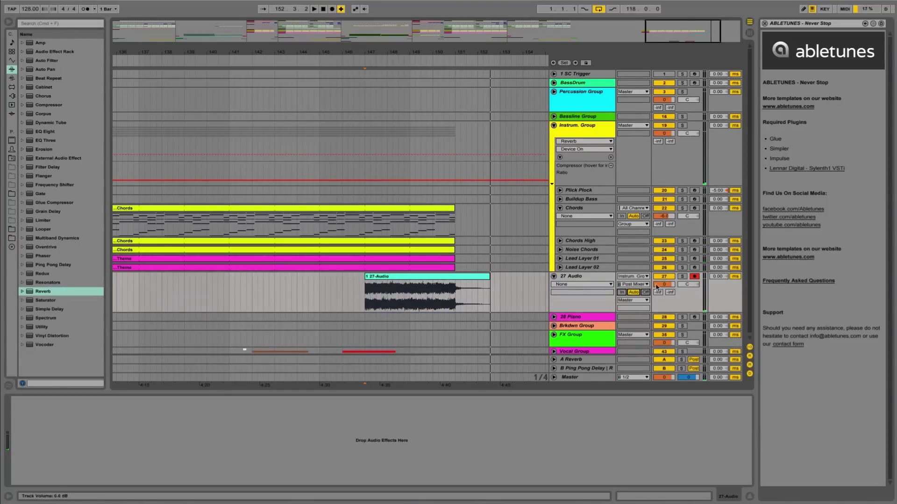
left_click(681, 277)
left_click(360, 309)
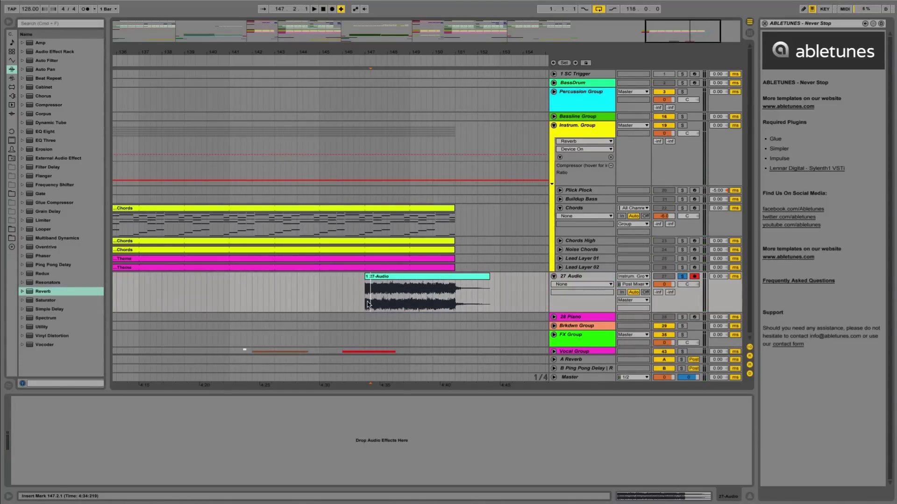
key("space")
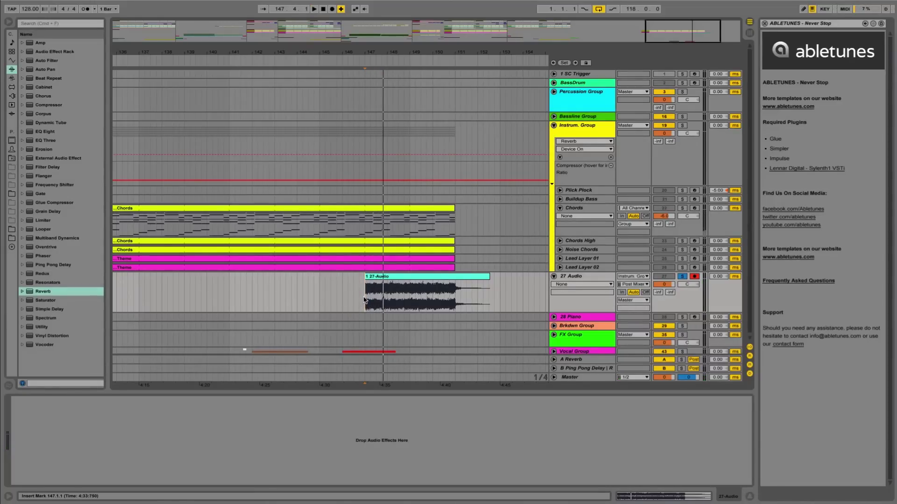
double_click(378, 291)
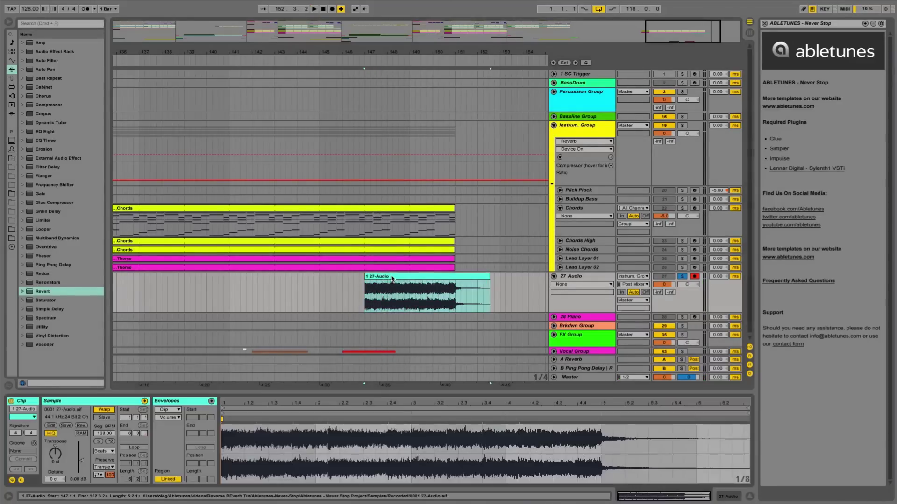
left_click(81, 426)
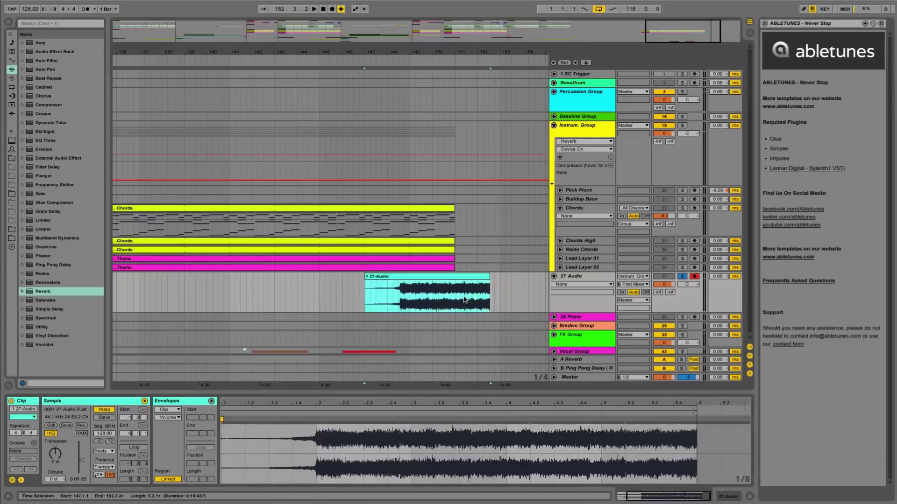
key("super+z")
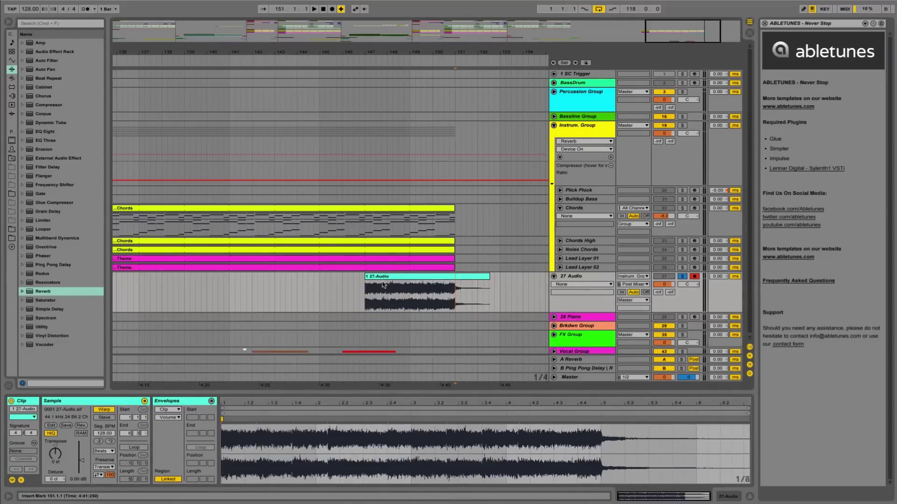
Step: Delete the reverb tail after 151.1.1 from the 27 Audio clip and reverse the remaining clip
left_click_drag(458, 294, 512, 296)
key("Delete")
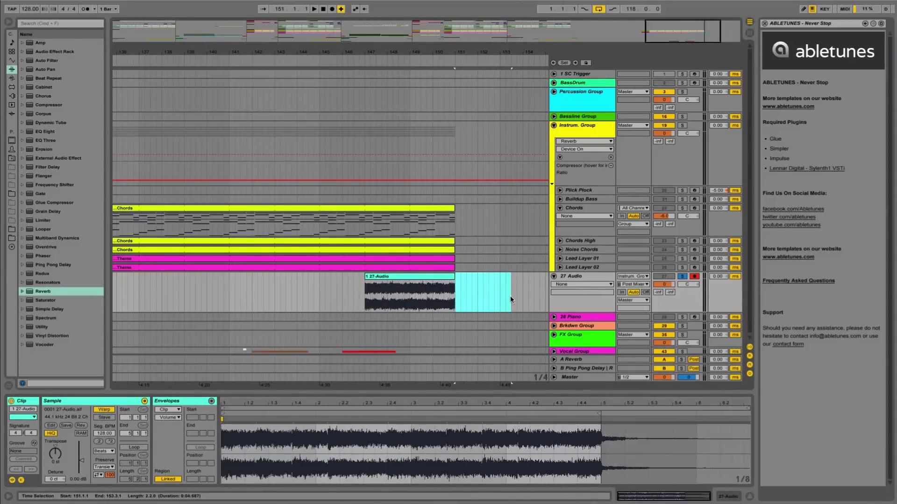
left_click(414, 277)
left_click(81, 428)
Step: Play the end of the reversed 27 Audio clip from 150.1.1 and 150.3.1, and select its track
left_click(434, 301)
key("space")
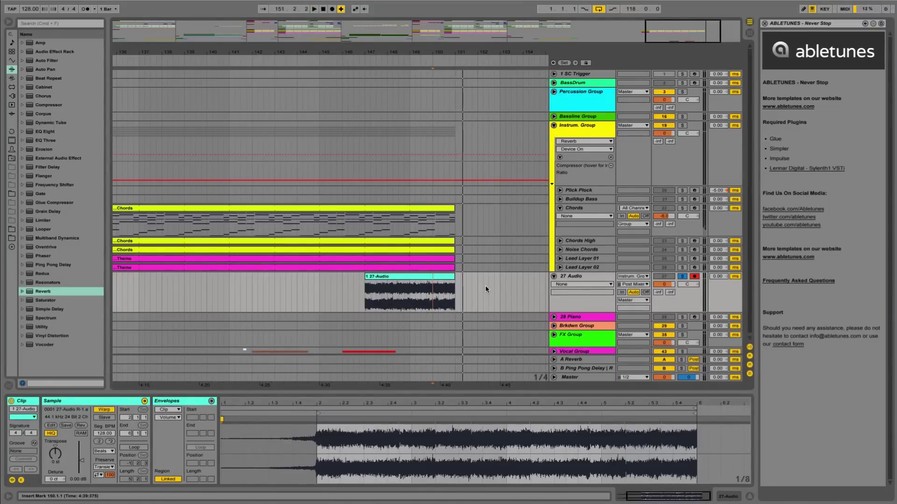
left_click(453, 296)
key("space")
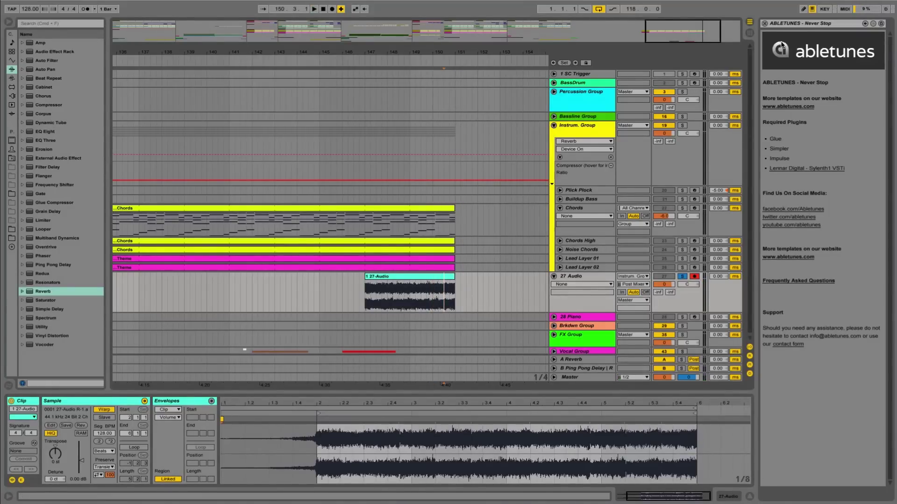
left_click(576, 273)
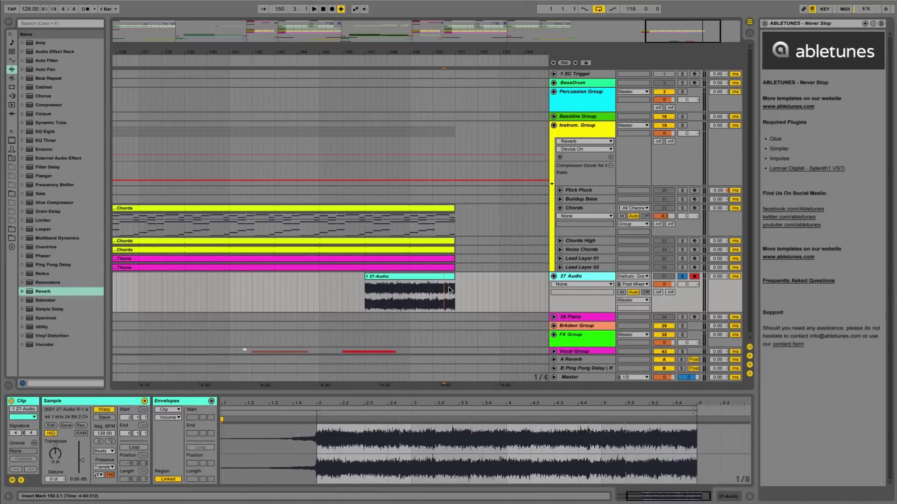
Step: Insert a new audio track below the 27 Audio track and rename 27 Audio as Drop Audio
right_click(574, 278)
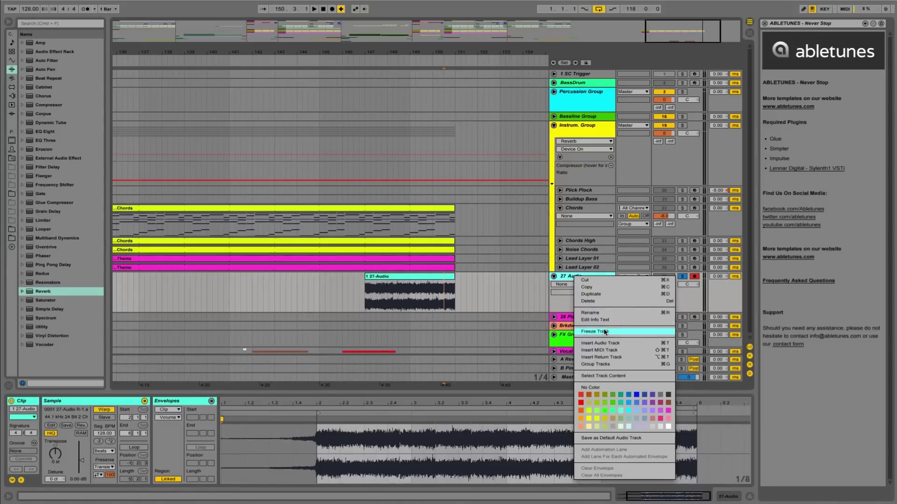
key("Escape")
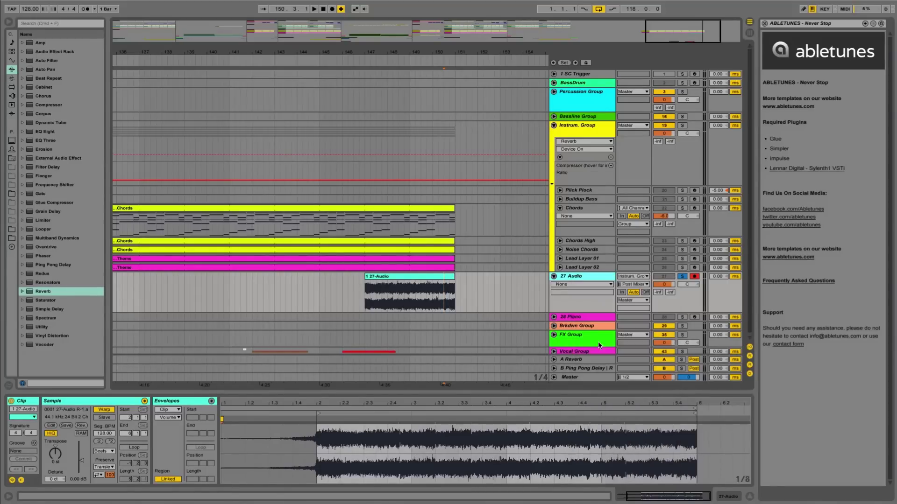
key("super+t")
left_click(582, 281)
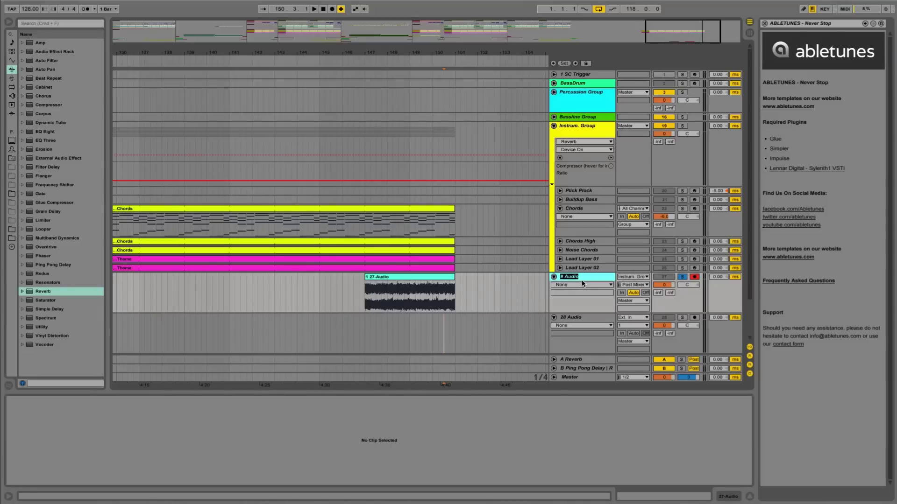
type("Drop ")
type("Aduio")
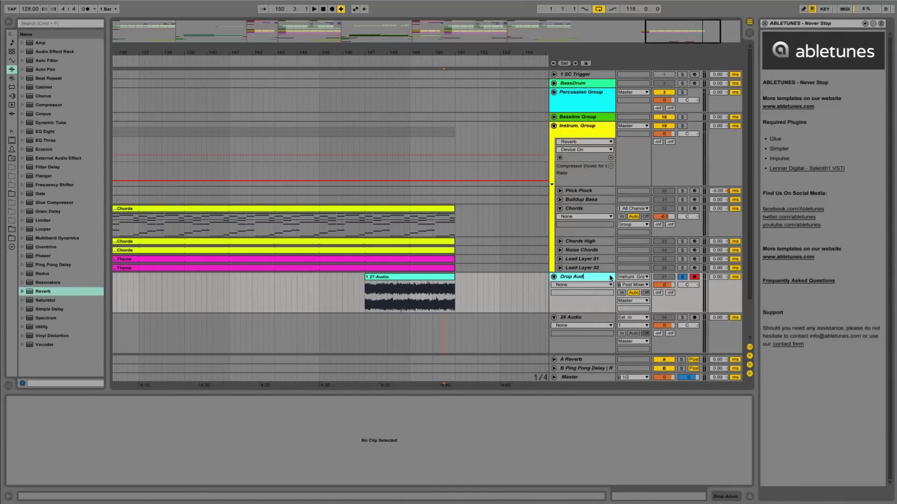
Step: Set the 28 Audio track's input to receive from the Drop Audio track
left_click(593, 322)
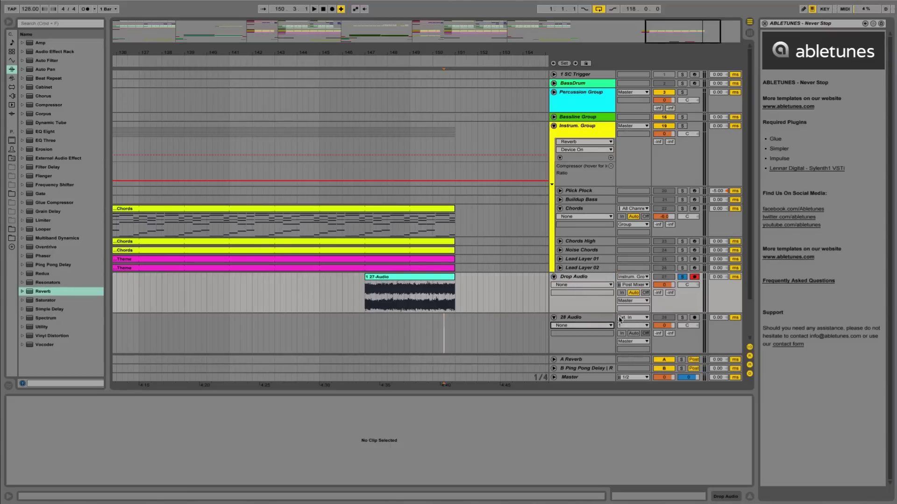
left_click(631, 318)
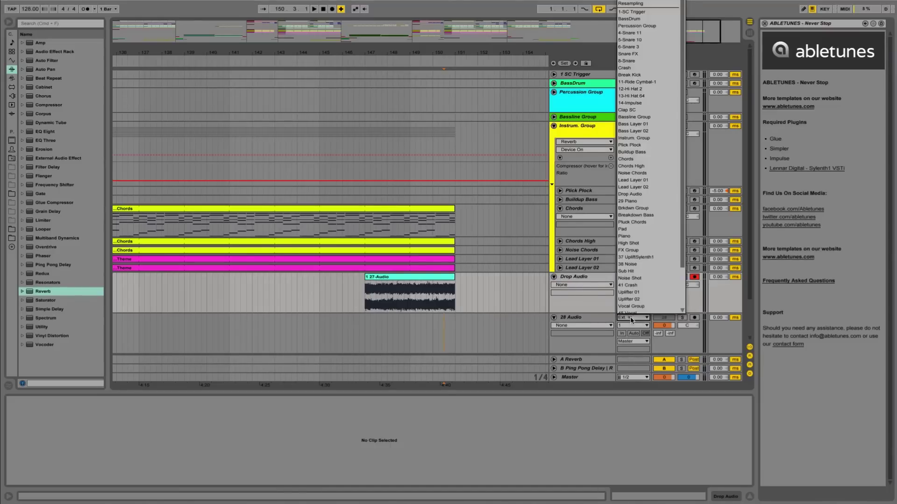
left_click(650, 194)
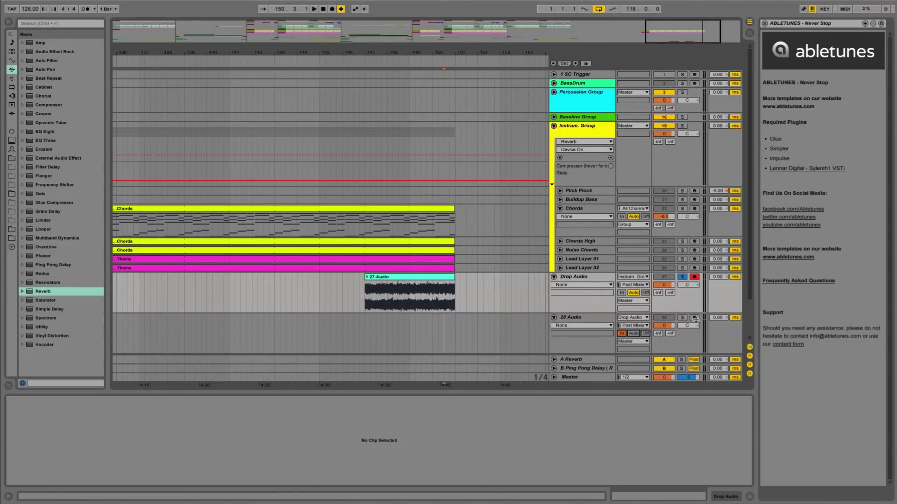
Step: Arm the 28 Audio track for recording, and turn off Drop Audio's solo and set its input to No Input
left_click(684, 278)
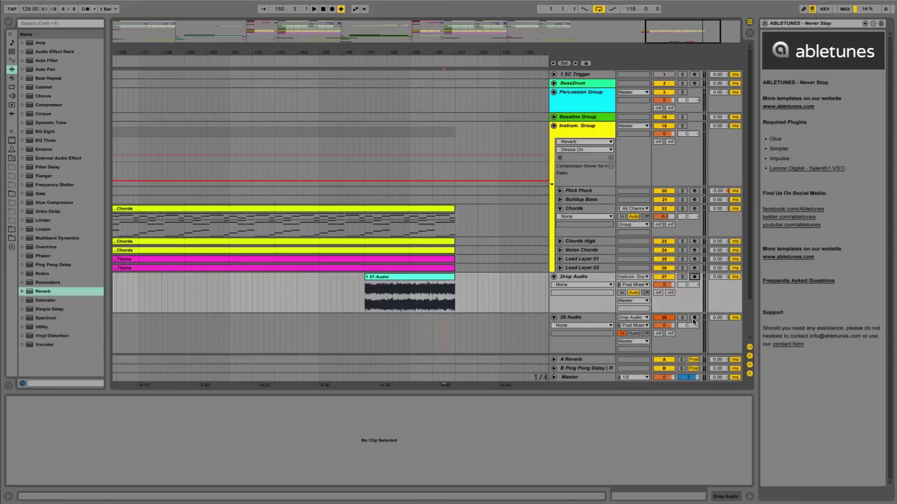
left_click(694, 319)
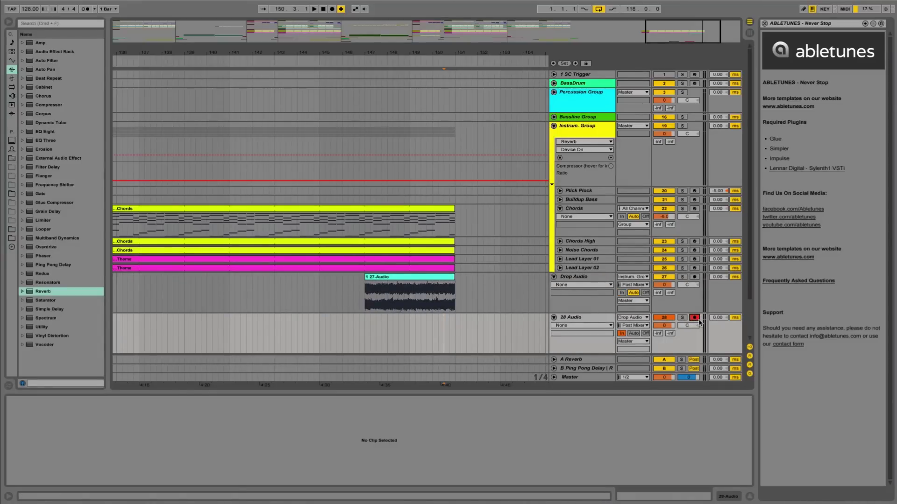
left_click(638, 277)
left_click(645, 256)
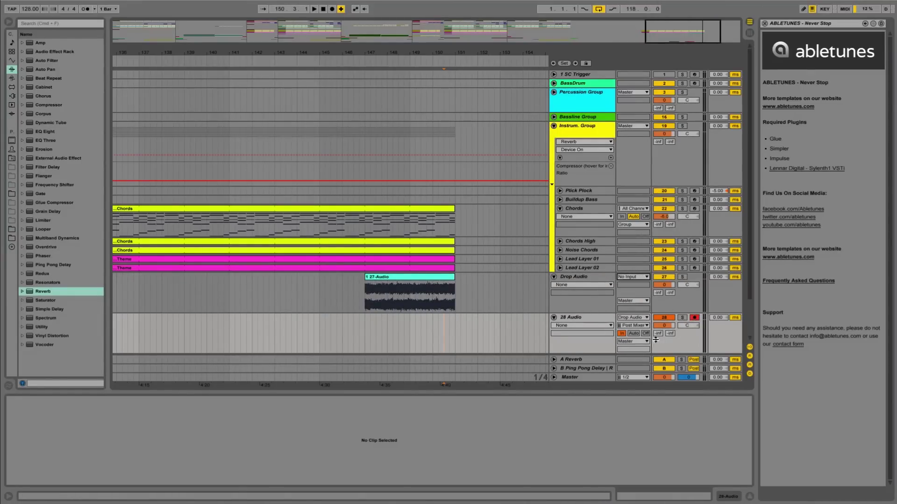
Step: Play the arrangement from 150.1.1 to check the signal reaching the 28 Audio track
left_click(433, 330)
key("space")
scroll(475, 330, "down", 3)
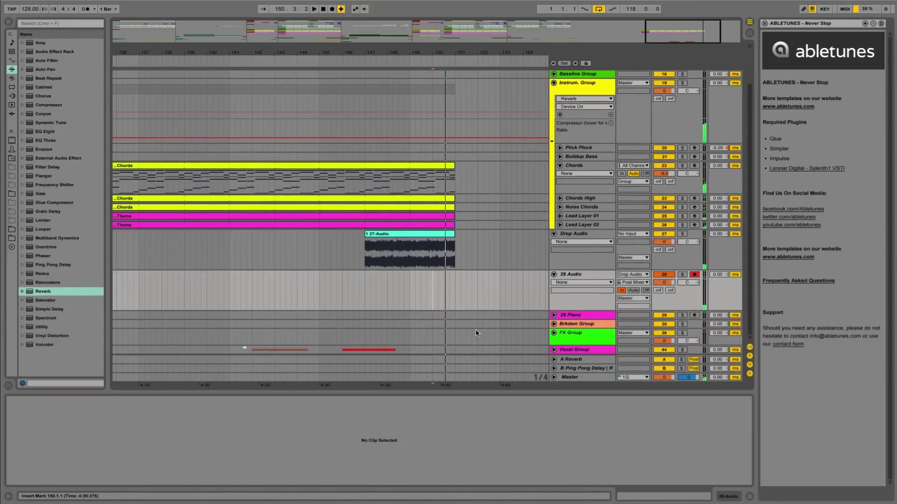
left_click(419, 235)
left_click(435, 281)
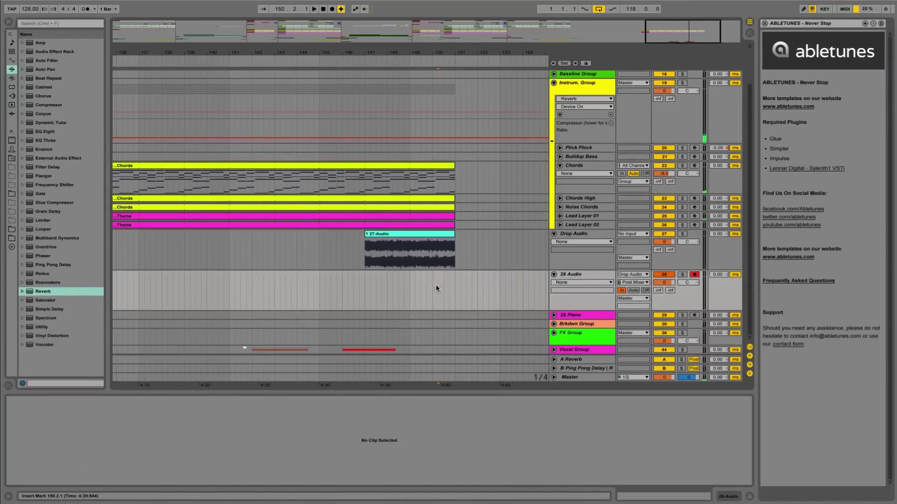
Step: Add a Reverb effect to the Drop Audio track, solo the track and play it from 150.2.1
left_click(585, 234)
left_click(54, 293)
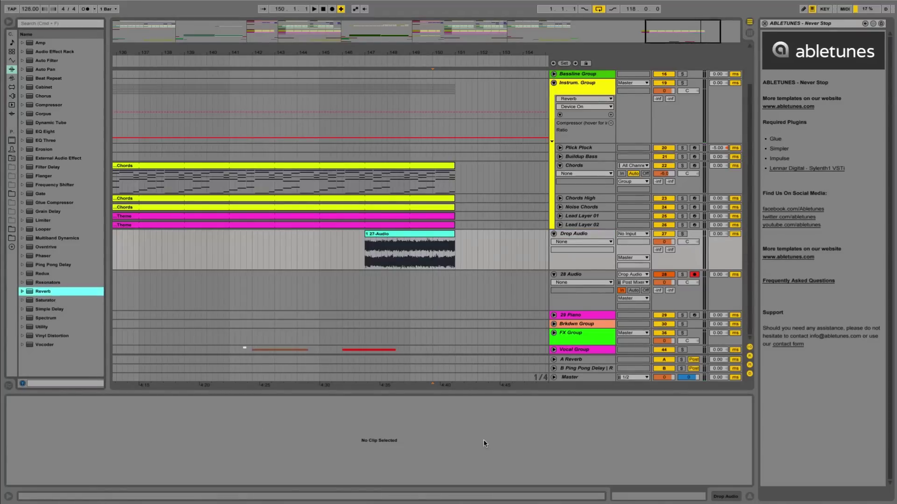
left_click(725, 497)
left_click_drag(43, 294, 276, 419)
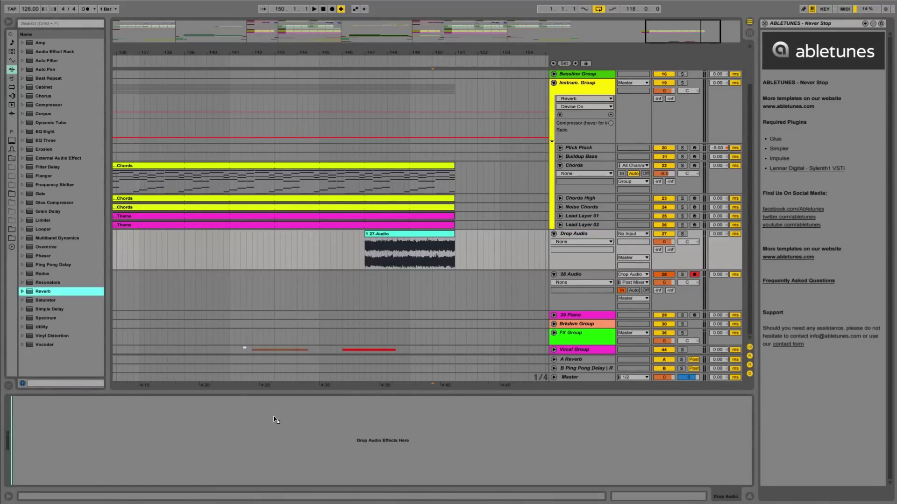
left_click_drag(700, 245, 700, 245)
key("space")
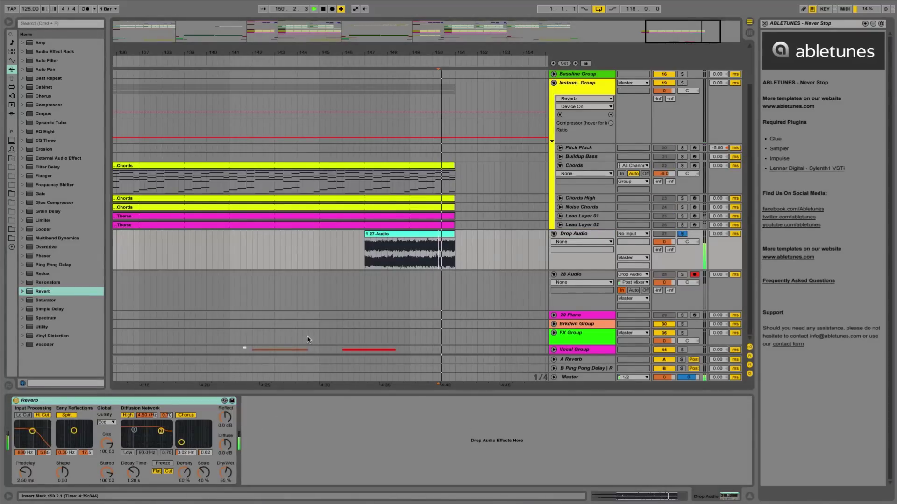
Step: Set the Reverb's Dry/Wet to 100%, Decay Time to about 4.55 s and Quality to High, and play the clip's end
left_click_drag(226, 472, 226, 448)
left_click_drag(133, 472, 134, 450)
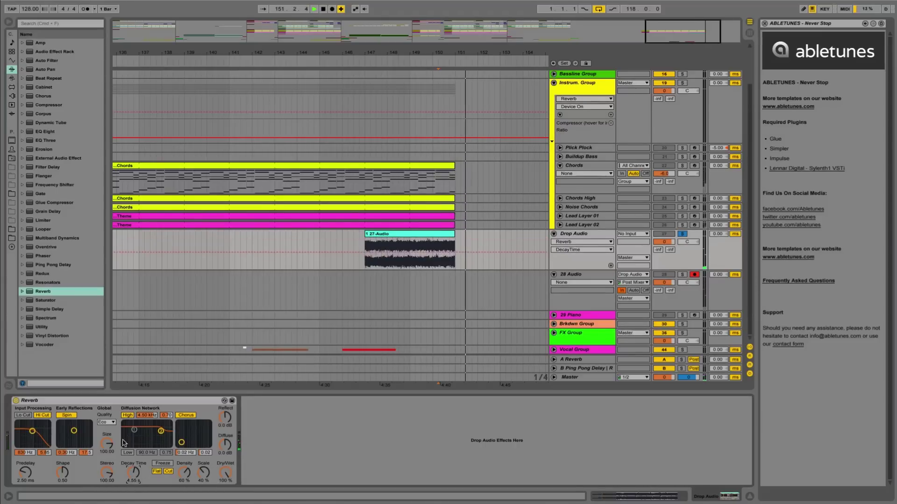
left_click(113, 423)
left_click(106, 443)
left_click(450, 269)
key("space")
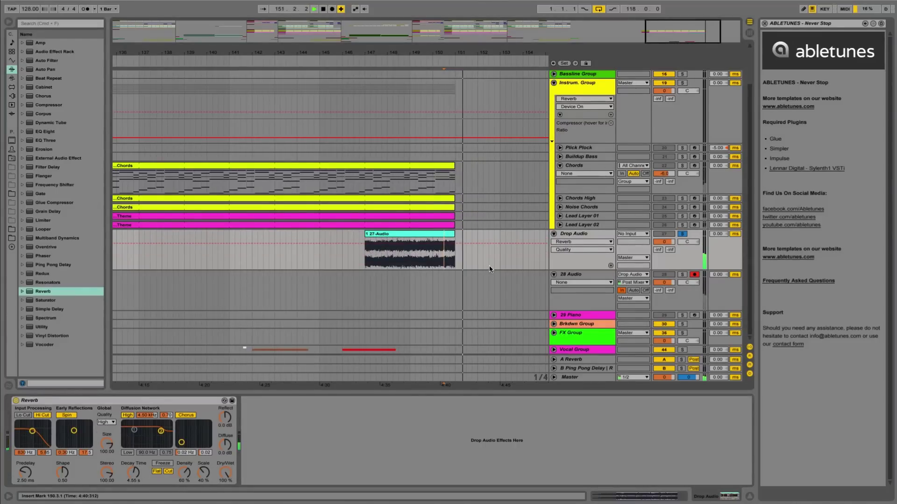
Step: Adjust the Reverb's Decay Time to about 5.96 s while playing the end of the Drop Audio clip
left_click_drag(133, 473, 133, 462)
key("space")
left_click(443, 265)
key("space")
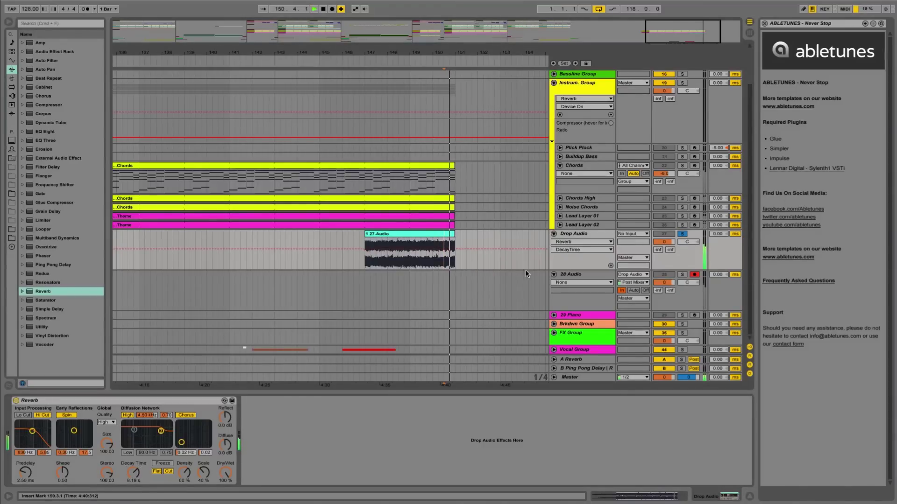
left_click_drag(133, 472, 133, 479)
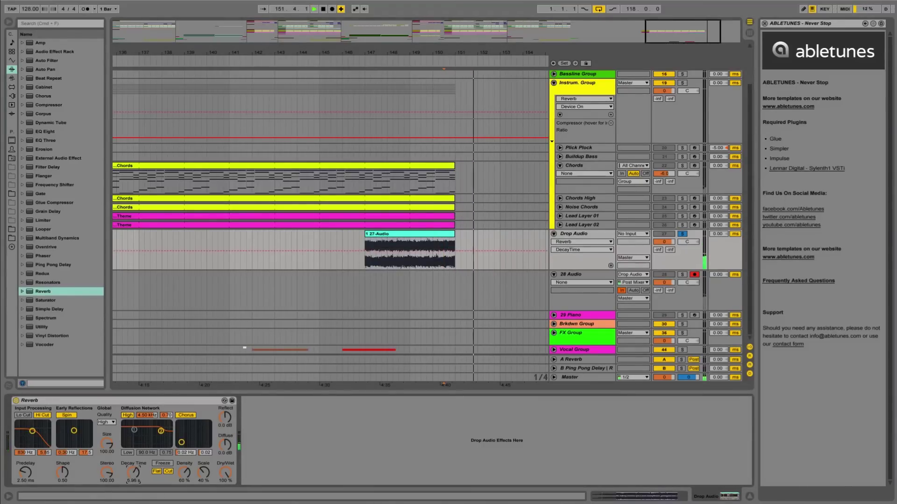
key("space")
Step: Unsolo Drop Audio and record its reverb tail onto the 28 Audio track from 150.1.1 to about 153.3
left_click(421, 293)
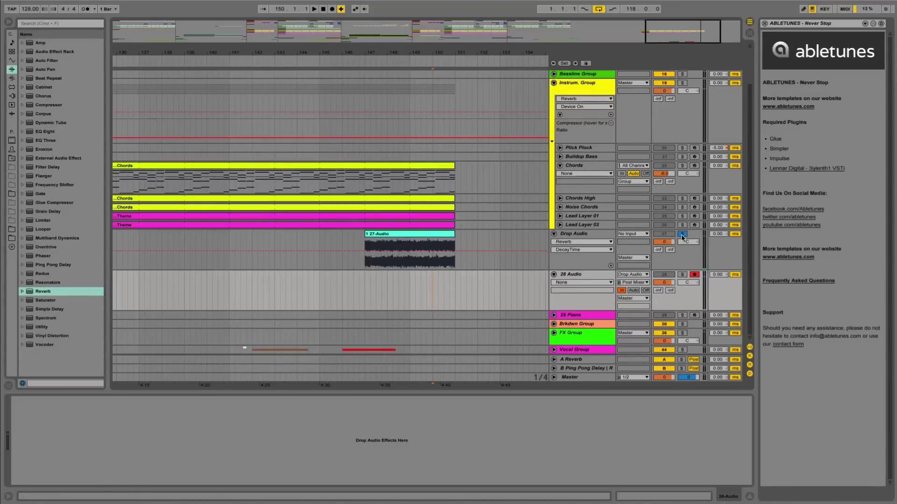
left_click(682, 234)
left_click(431, 293)
left_click(331, 11)
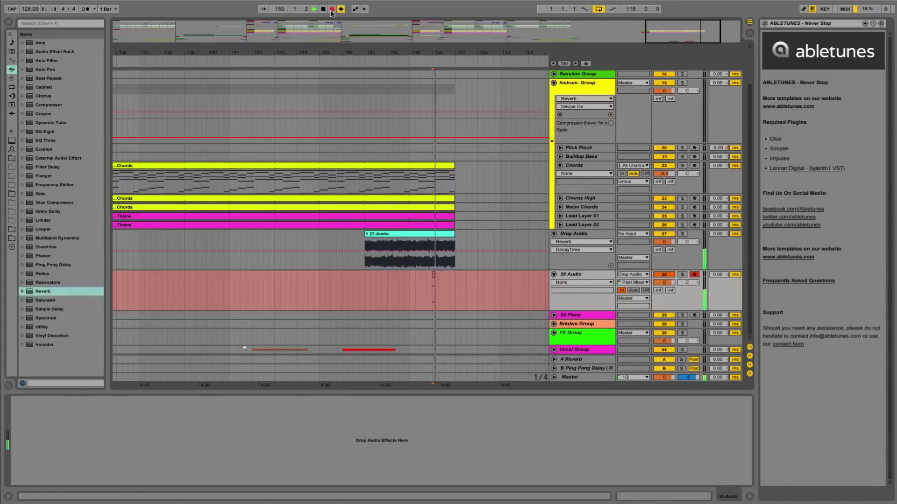
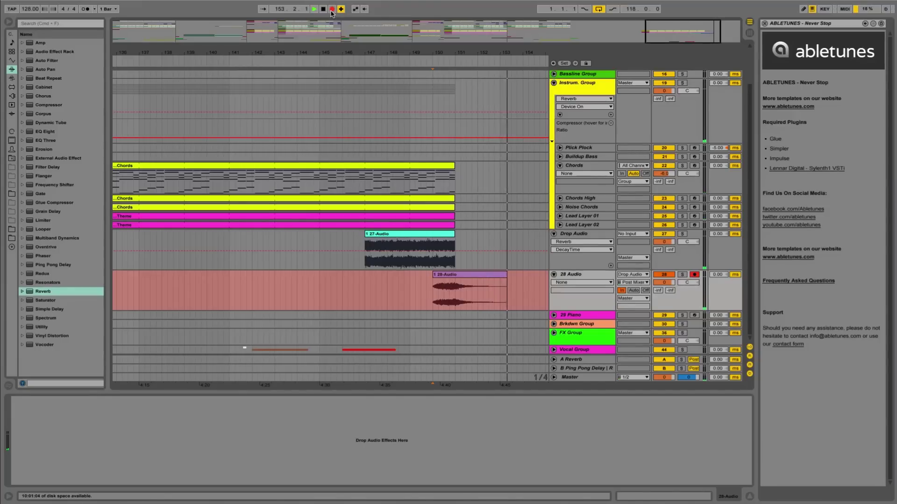
left_click(323, 9)
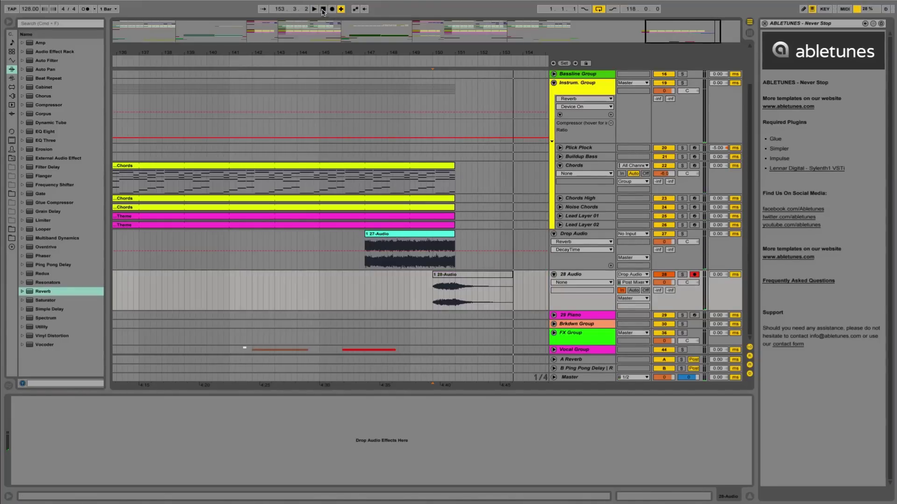
Step: Reverse the recorded clip on the 28 Audio track
left_click(464, 275)
double_click(456, 275)
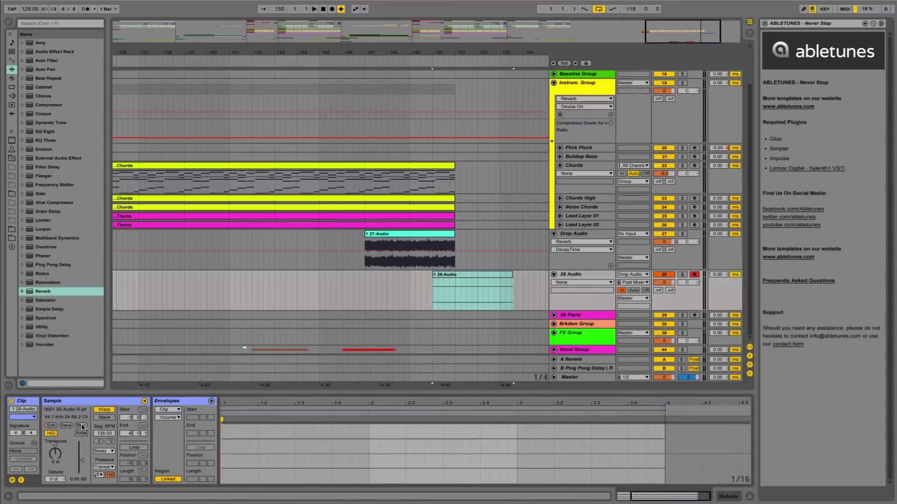
left_click(722, 498)
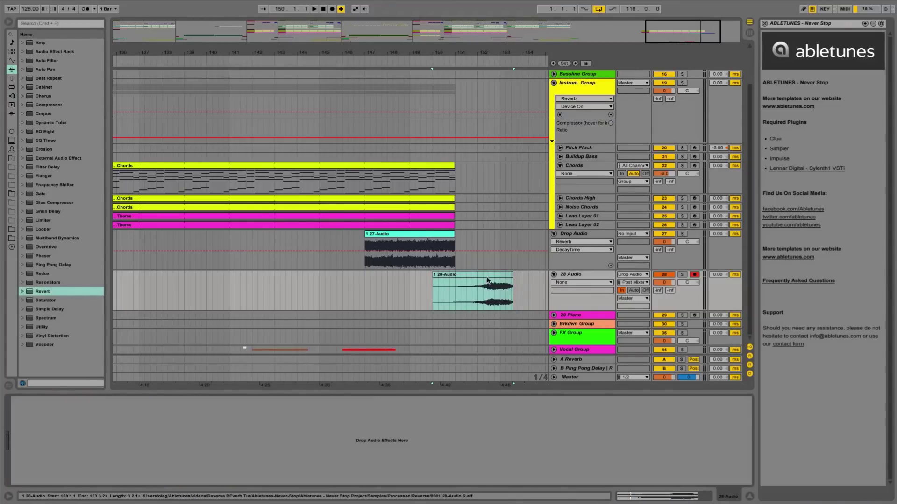
Step: Set the 28 Audio track's monitoring to Auto, solo the track, and play the reversed clip from 151.1.1
left_click(634, 291)
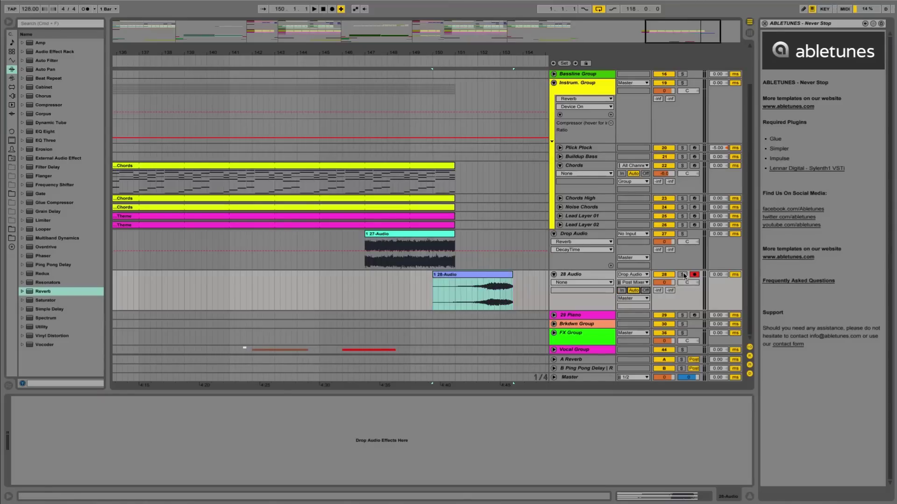
left_click(682, 275)
left_click(450, 298)
key("space")
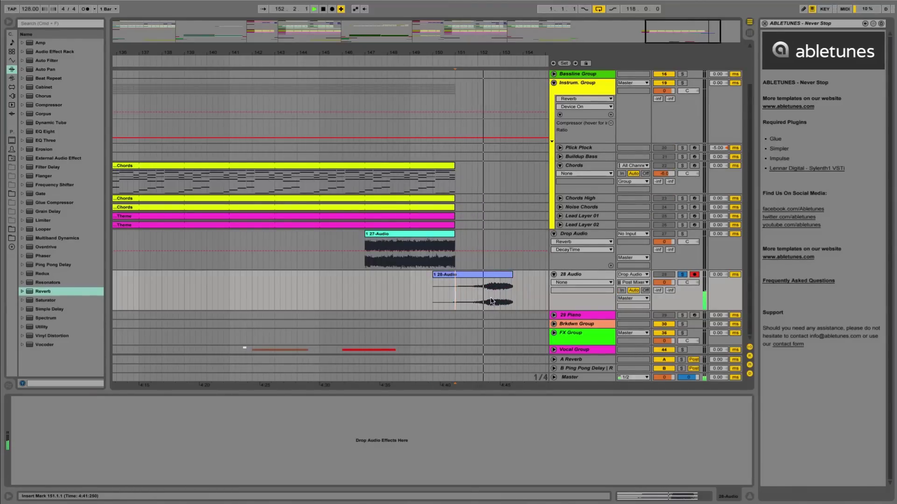
left_click_drag(490, 301, 519, 298)
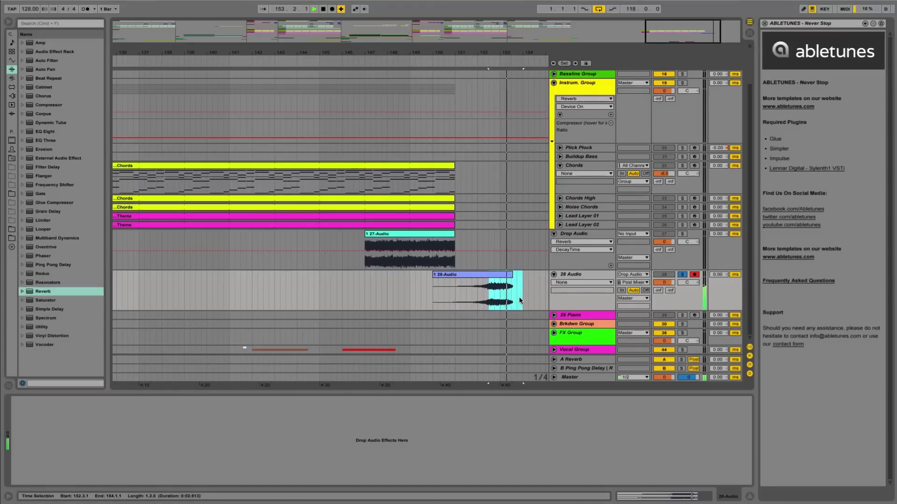
Step: Copy the reversed 28 Audio clip to just before the Buildup section so that it ends at 77.1.1
left_click(476, 273)
key("space")
left_click_drag(423, 51, 423, 14)
left_click_drag(300, 53, 301, 85)
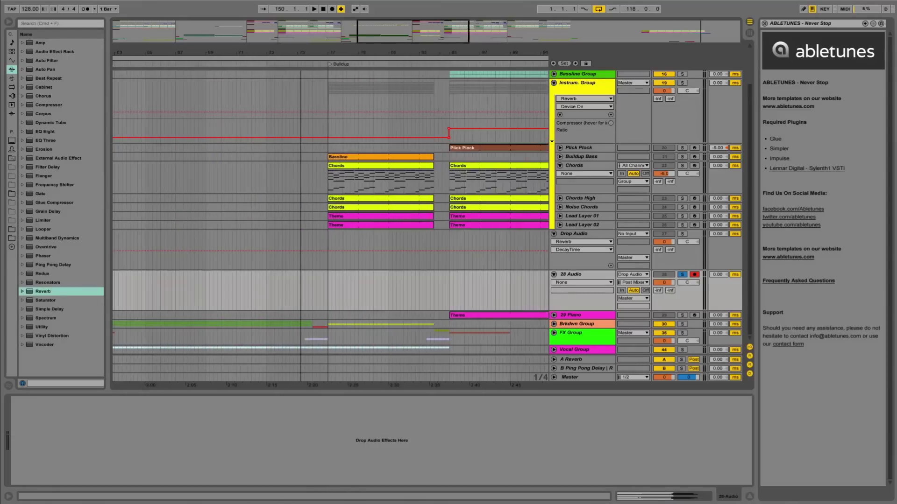
left_click(313, 297)
key("super+v")
left_click_drag(326, 290, 302, 290)
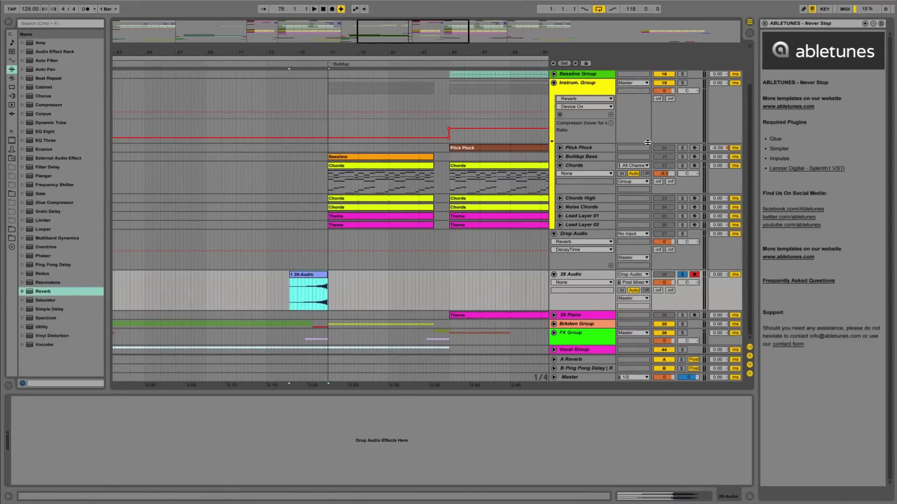
Step: Solo the Instrum. Group together with 28 Audio and play the transition into the Buildup from bar 76
left_click(683, 84)
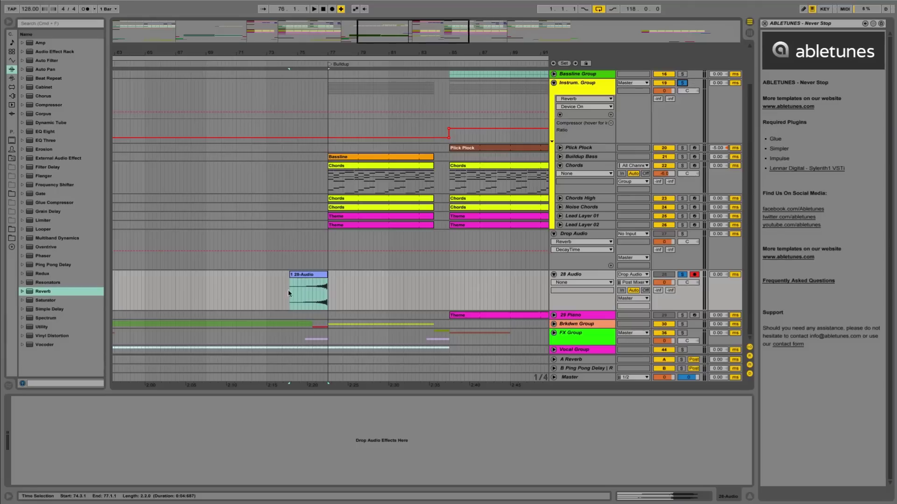
left_click(320, 295)
key("space")
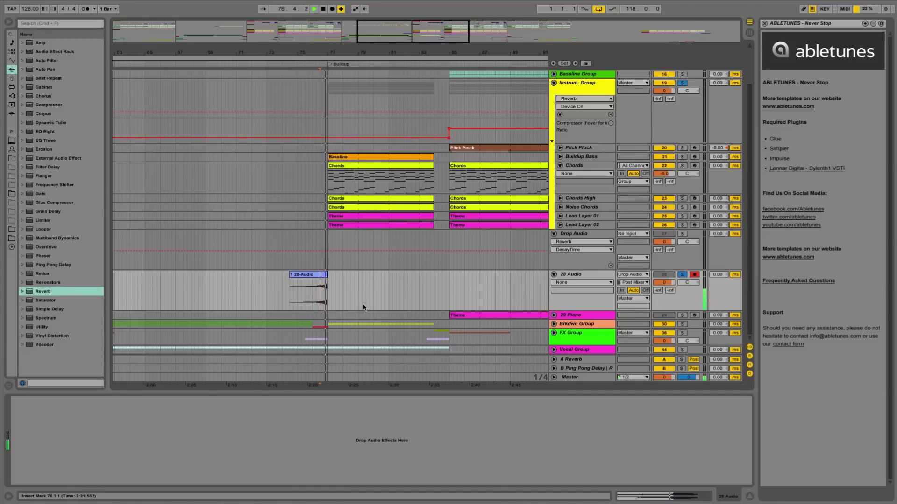
left_click_drag(319, 45, 319, 50)
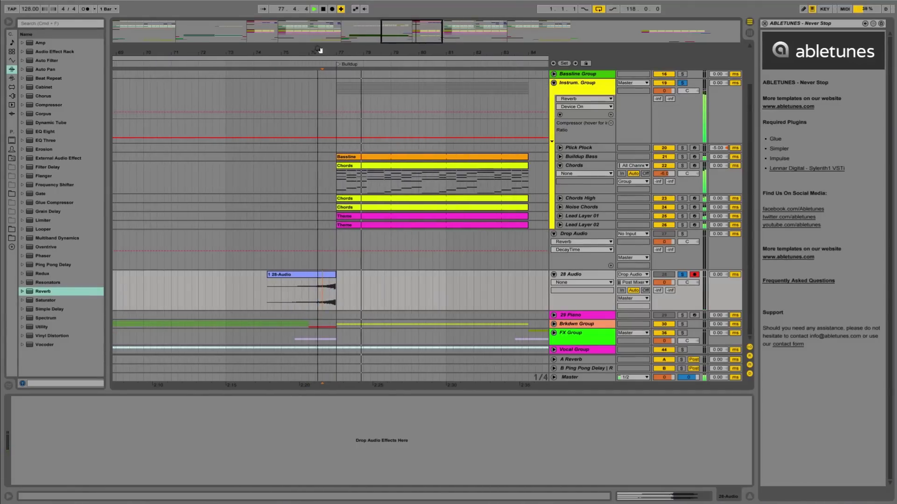
key("space")
left_click(308, 298)
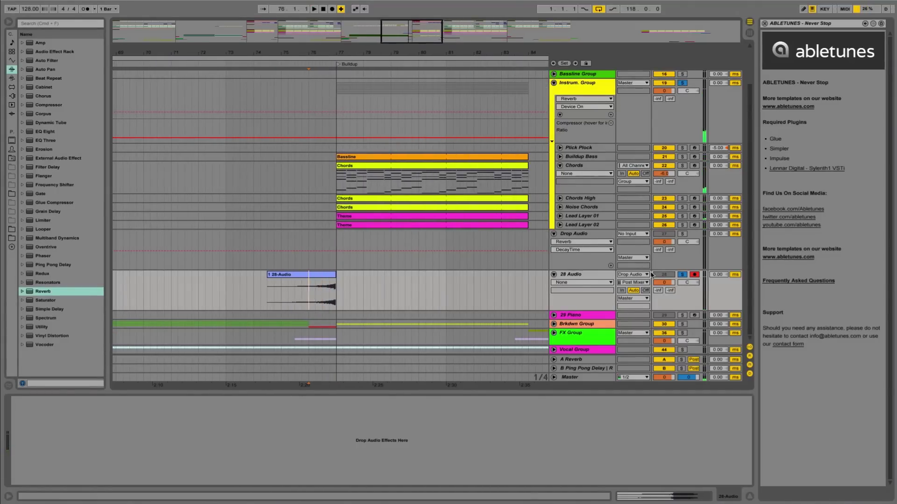
Step: Solo only the 28 Audio track, extend its reversed clip's end past 77.1.1, and play from 77.1.1
left_click(683, 276)
key("space")
left_click_drag(336, 48, 336, 70)
key("space")
left_click_drag(335, 274, 396, 275)
left_click(338, 295)
key("space")
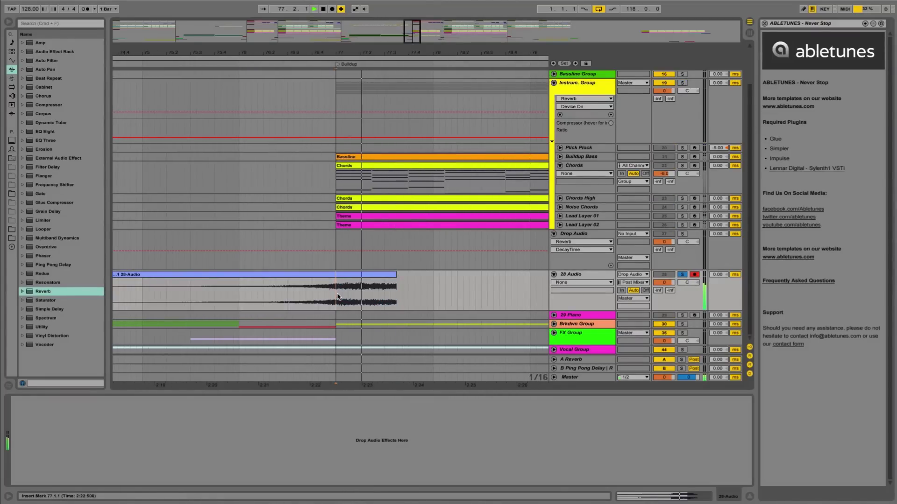
Step: Delete the part of the reversed 28 Audio clip that extends past 77.1.1
left_click_drag(338, 295, 462, 294)
key("space")
key("Delete")
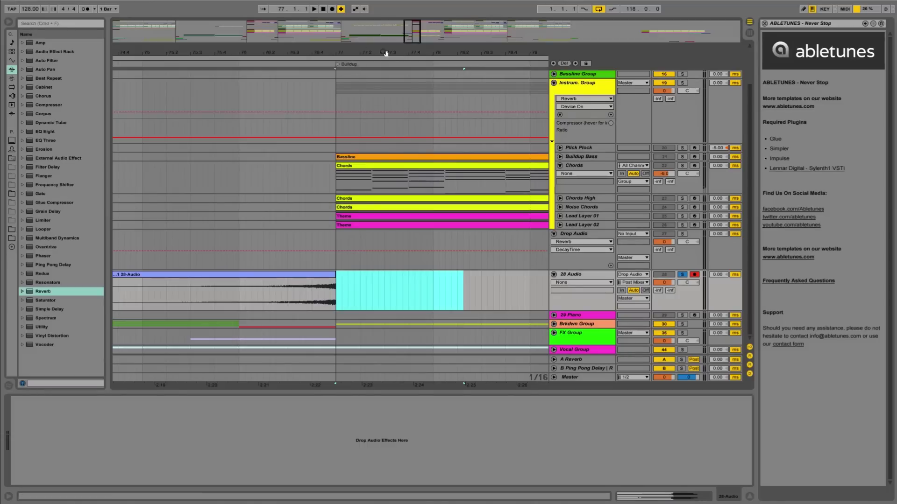
Step: Turn off solo on the 28 Audio track and play the full mix from 75.2.1 through the transition into the Buildup
left_click(682, 275)
key("space")
left_click_drag(406, 52, 387, 29)
key("space")
left_click(345, 290)
key("space")
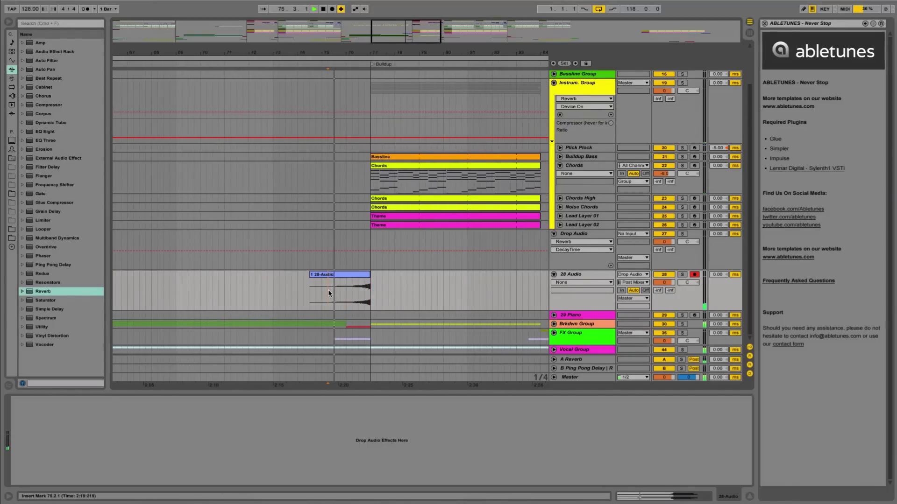
Step: Raise the 28 Audio track's volume by a few decibels and play the transition into the Buildup again
left_click(577, 279)
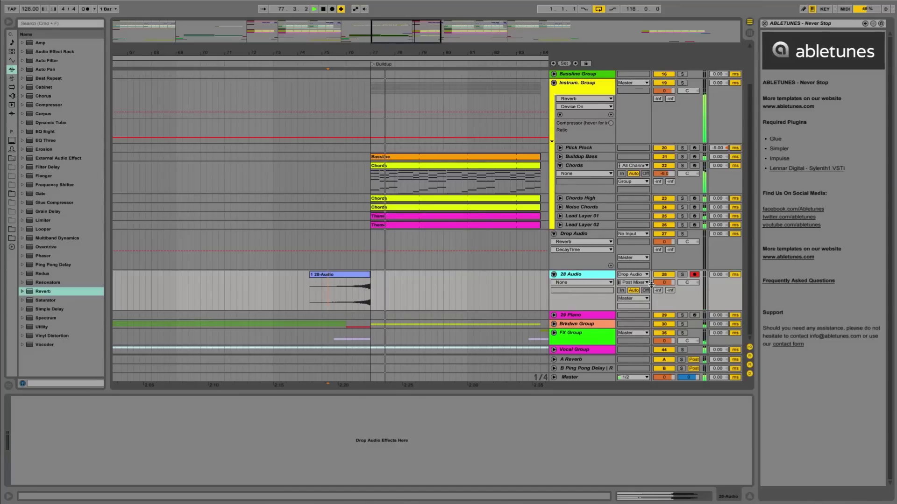
left_click(365, 285)
key("space")
left_click_drag(664, 284, 664, 278)
left_click_drag(355, 302, 358, 303)
key("space")
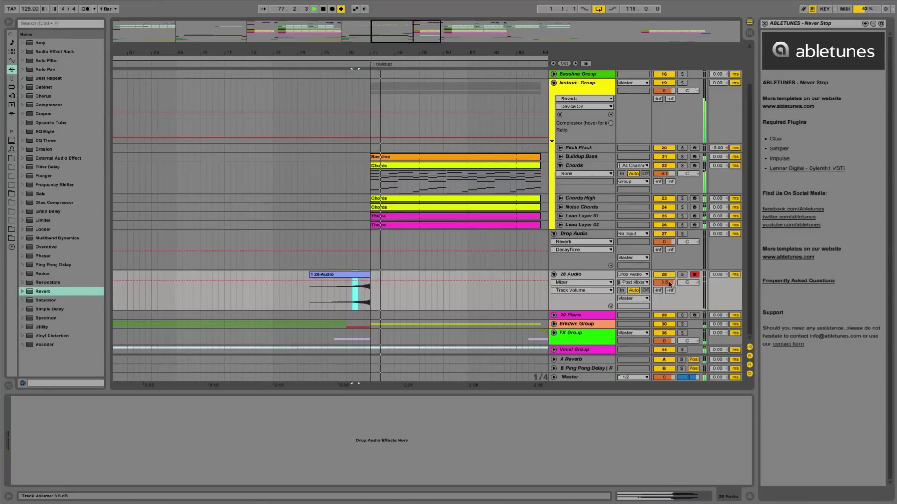
key("space")
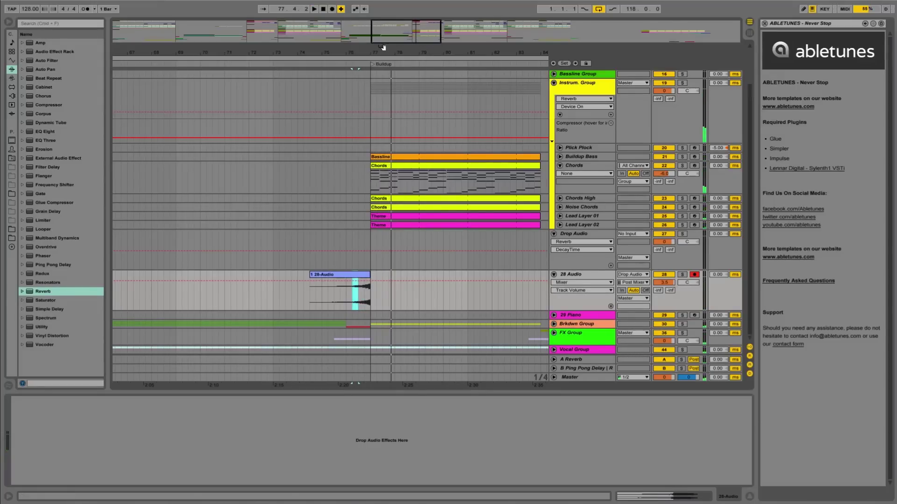
Step: Color the reversed 28 Audio clip at 150.1.1 red and move it to 157.4.1 on the same track
left_click_drag(380, 49, 359, 38)
left_click_drag(430, 50, 322, 35)
left_click_drag(540, 54, 475, 112)
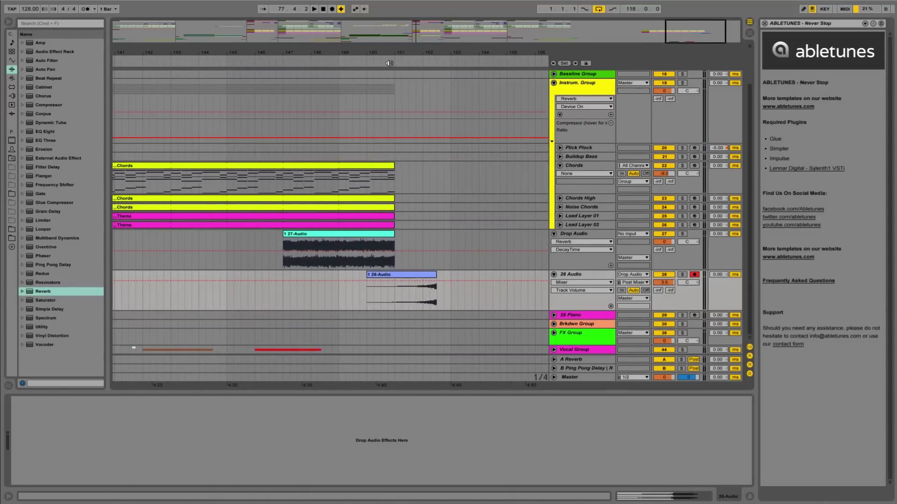
left_click_drag(389, 62, 389, 77)
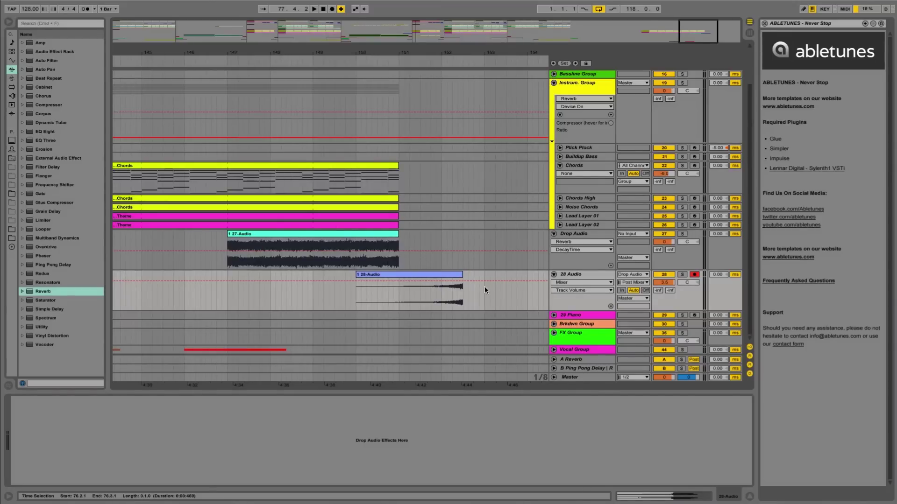
left_click(455, 275)
left_click_drag(372, 53, 398, 29)
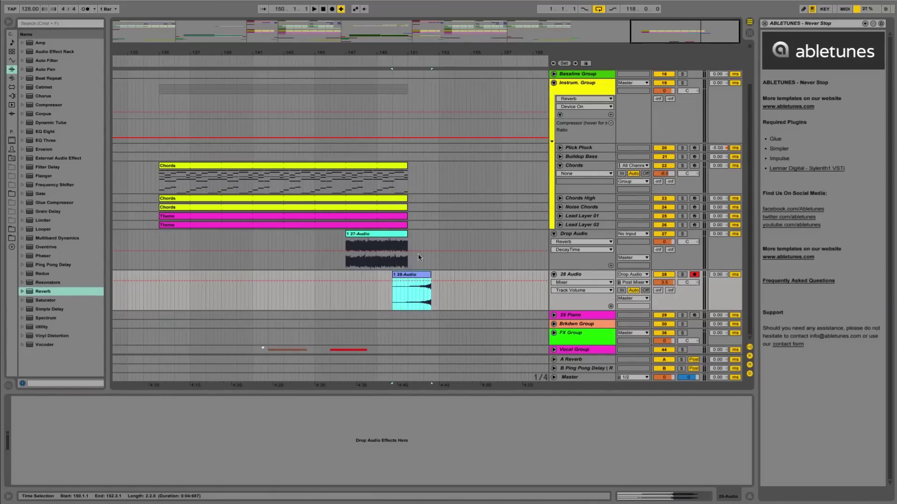
right_click(422, 276)
left_click(431, 445)
left_click_drag(402, 276, 531, 276)
Step: Rename the red reversed clip "First version"
key("super+r")
type("First versio")
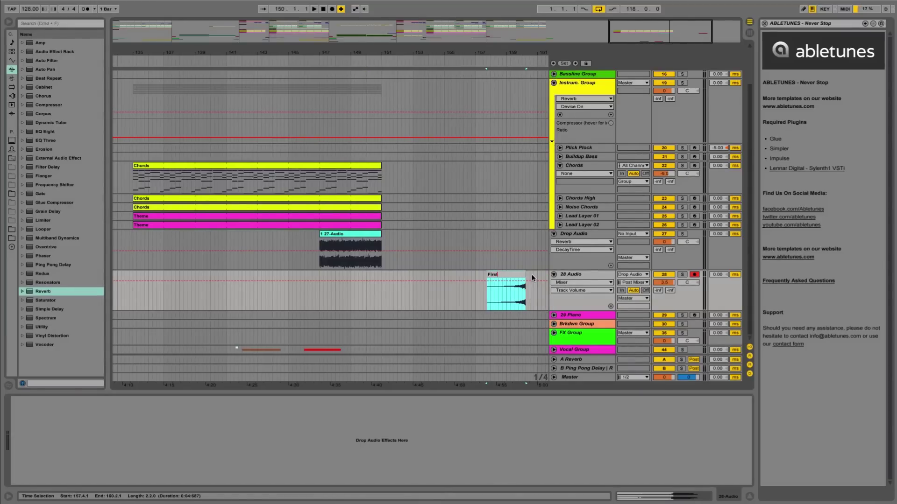
key("Return")
Step: Solo the Drop Audio track and play its last beat from 150.4.1 through the reverb tail
left_click_drag(369, 51, 369, 80)
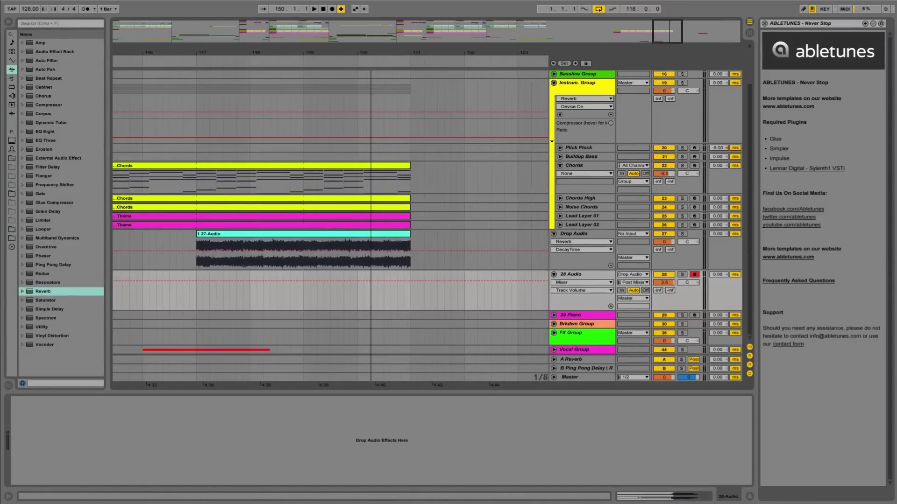
left_click(398, 264)
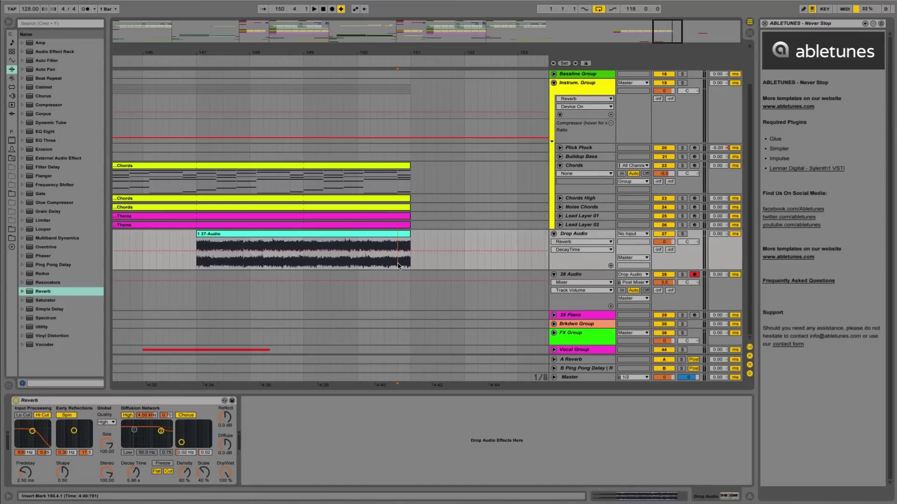
left_click(682, 234)
key("space")
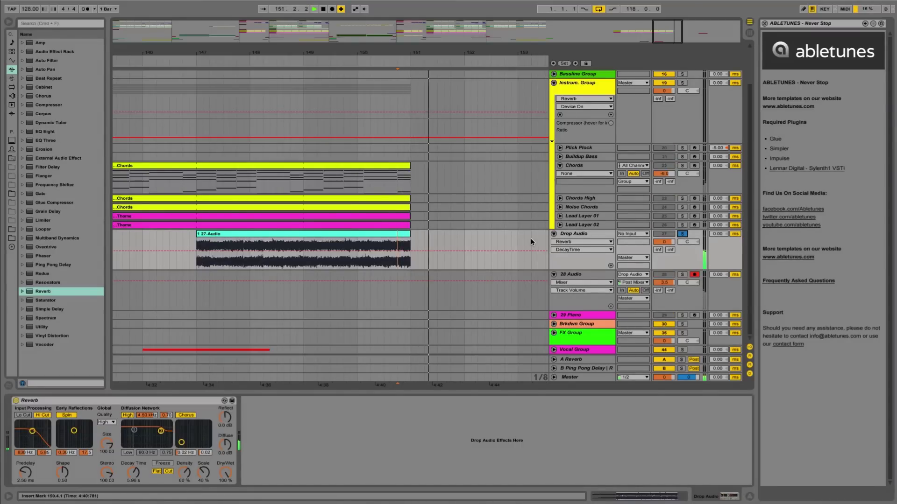
key("space")
Step: Delete the Drop Audio clip's material from 147.1.1 to 150.4.1 and play the remaining last beat
left_click_drag(401, 268, 196, 253)
key("Delete")
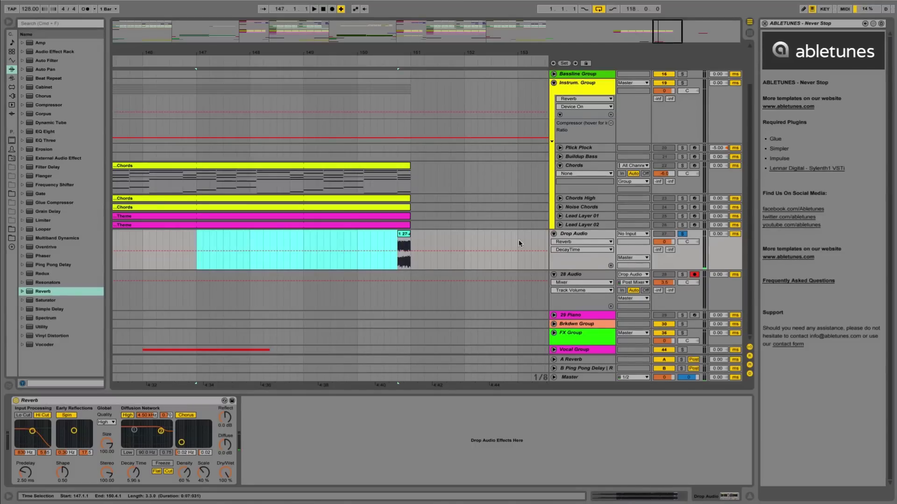
left_click(395, 243)
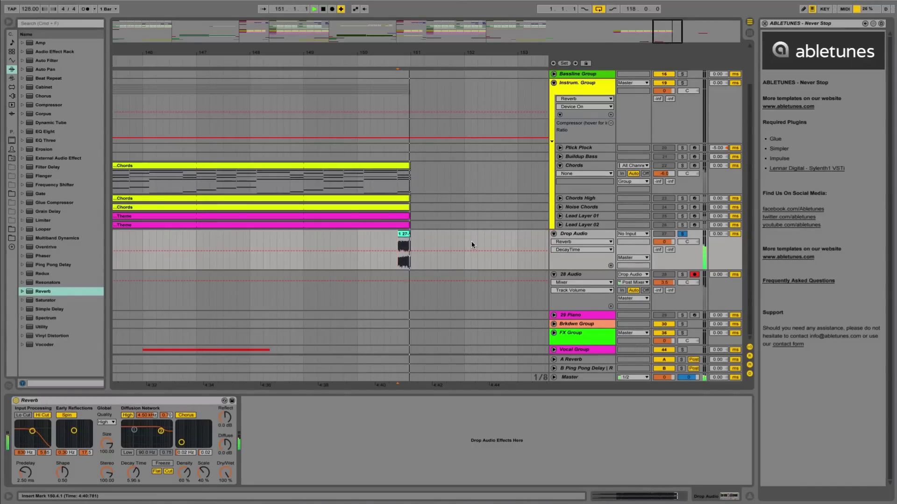
key("space")
Step: Turn off solo on Drop Audio and record its last beat with the reverb tail onto 28 Audio from 150.4.1
left_click(396, 301)
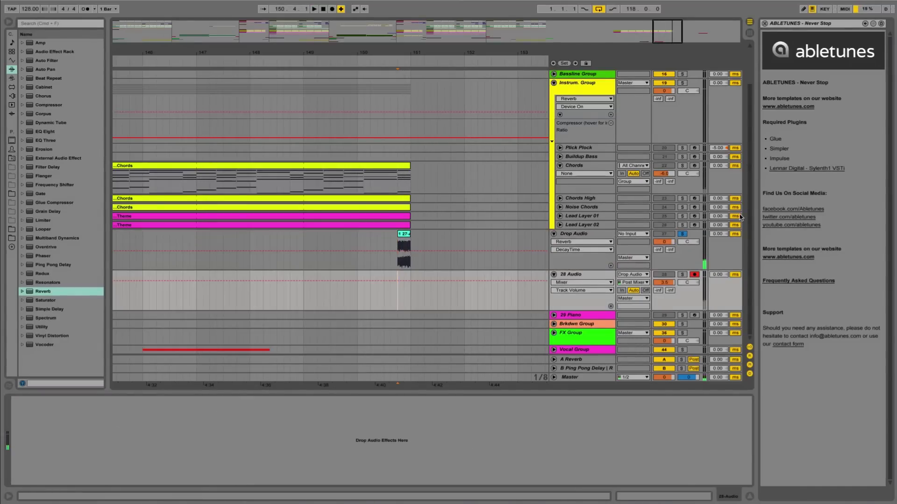
left_click(682, 235)
left_click_drag(431, 55, 353, 56)
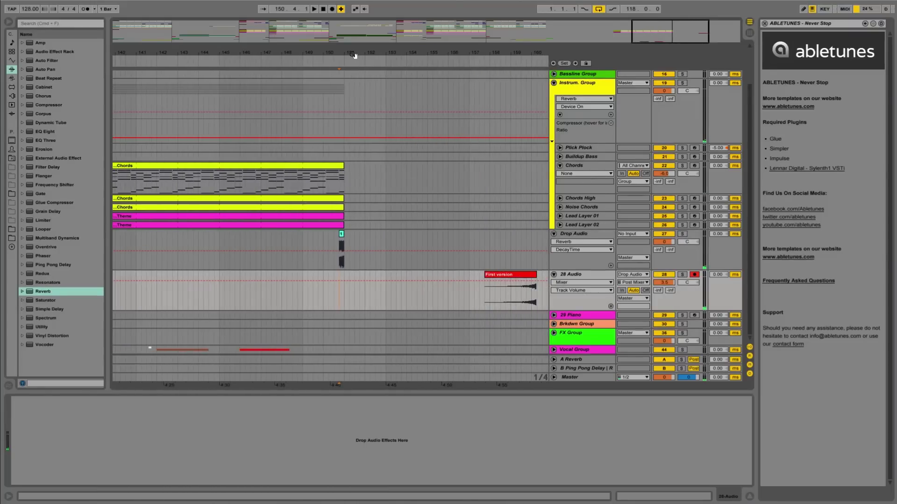
left_click(331, 9)
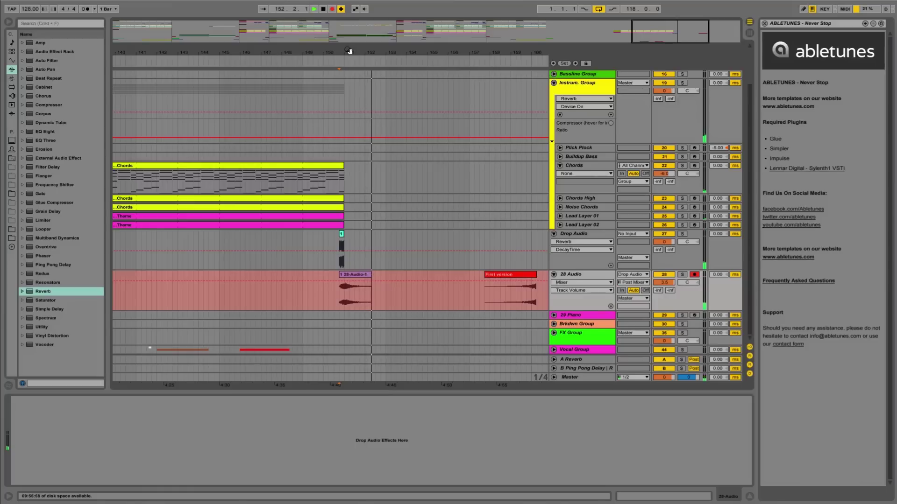
key("space")
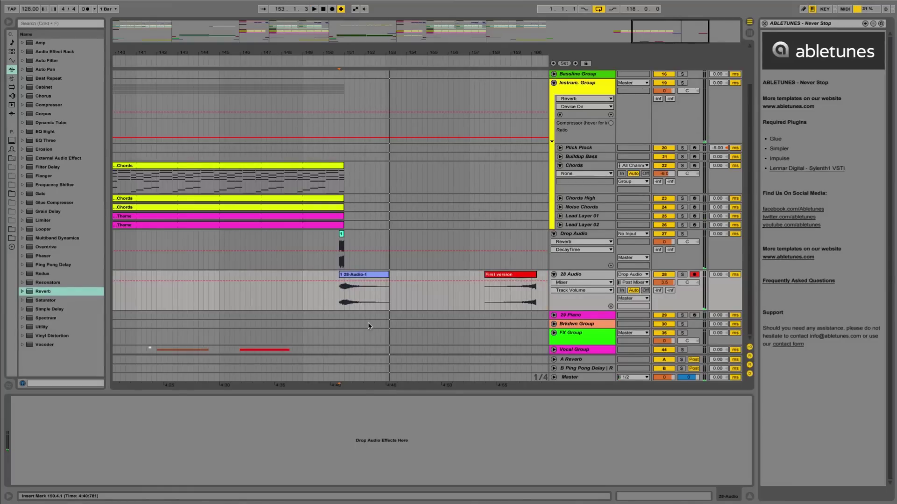
Step: Trim the new 28 Audio recording to the two bars starting at 151.1.1 and reverse the clip
left_click_drag(341, 296, 405, 298)
key("Delete")
double_click(368, 274)
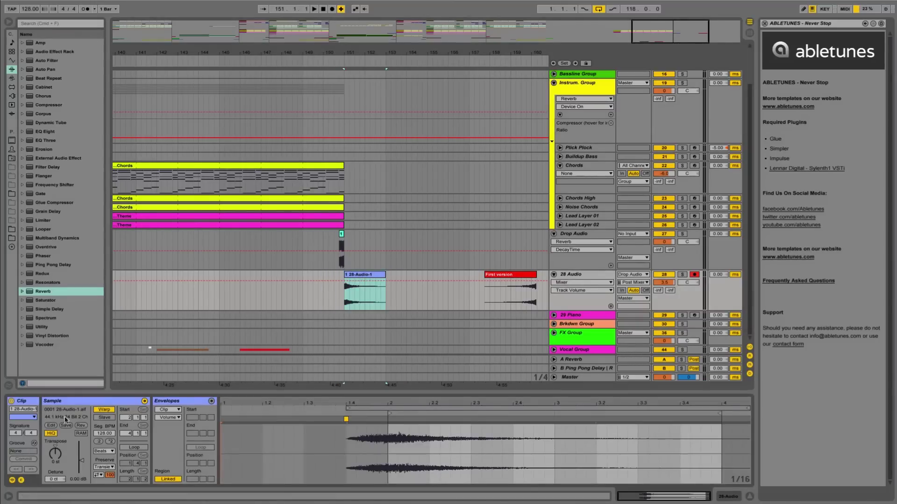
left_click(84, 425)
Step: Solo the 28 Audio track and compare the new reversed clip with the First version clip by playing both
key("minus")
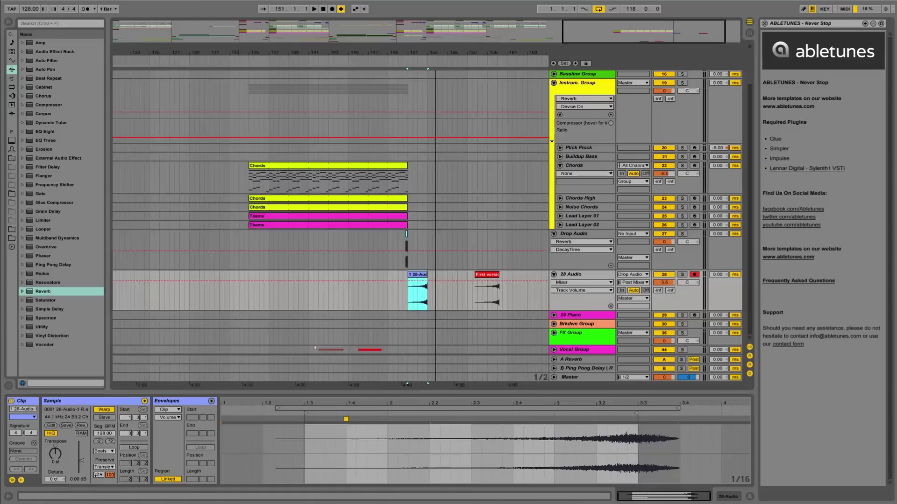
left_click(681, 275)
left_click(419, 303)
key("space")
left_click_drag(487, 45, 344, 88)
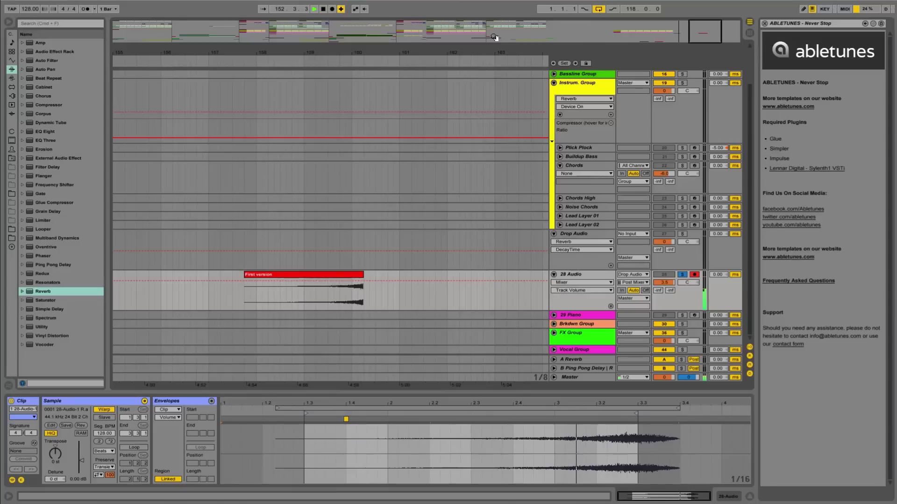
left_click(335, 303)
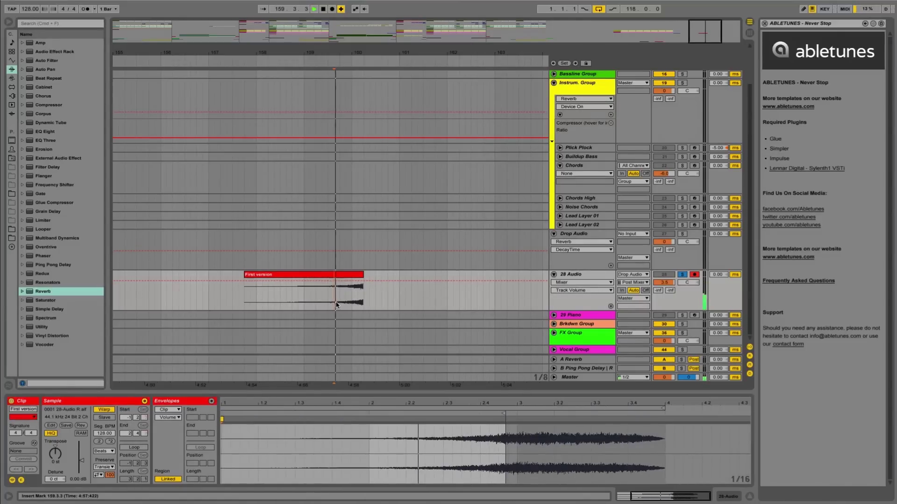
left_click_drag(354, 51, 430, 32)
left_click(250, 294)
key("space")
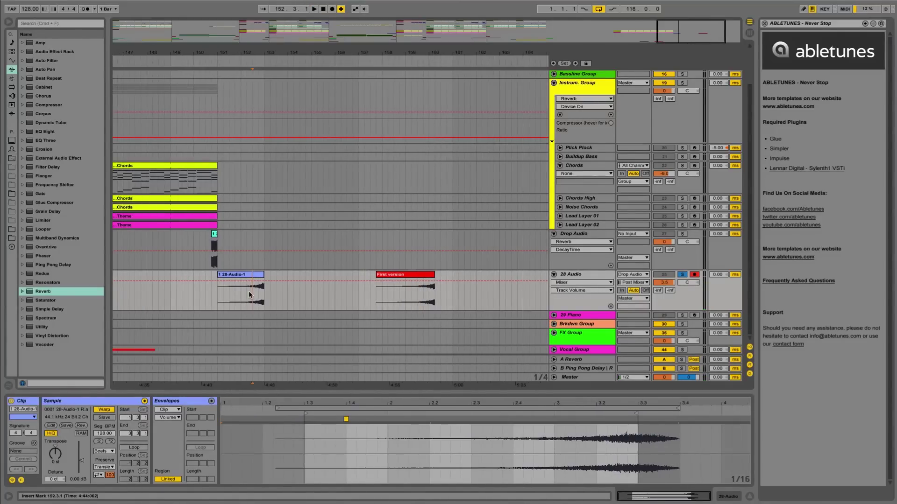
key("space")
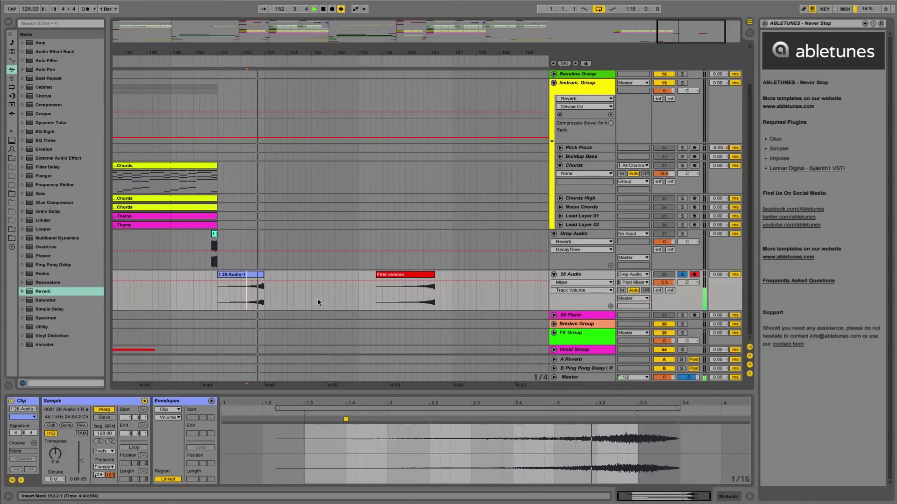
left_click(425, 303)
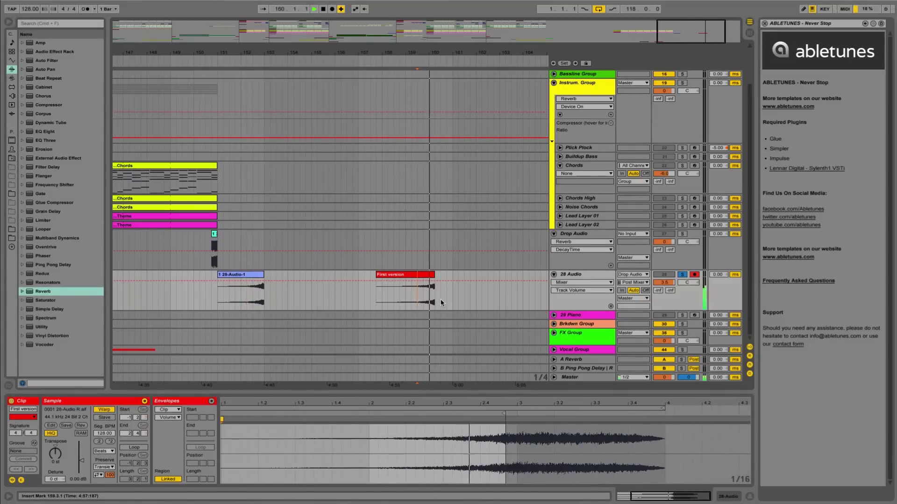
Step: Move the new reversed clip to 133.1.1 on 28 Audio so it ends where the copied Chords and Theme clips start
left_click(254, 276)
left_click_drag(252, 51, 405, 49)
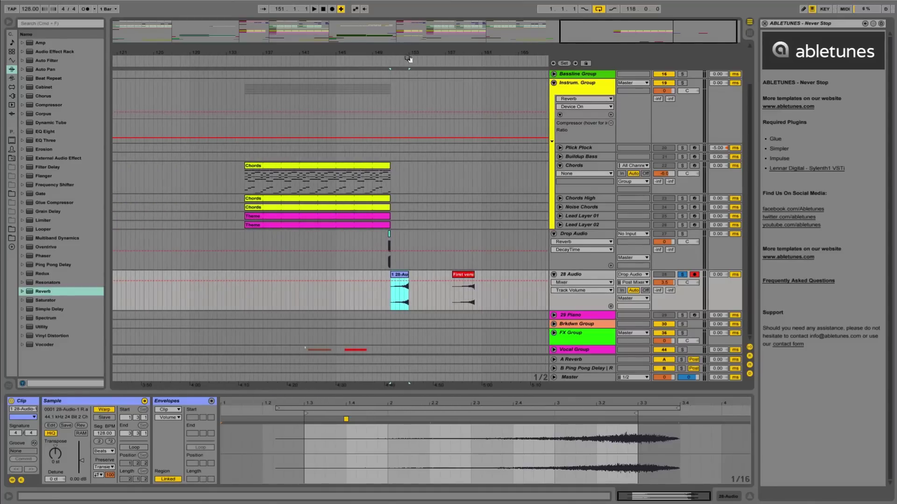
key("Delete")
left_click(223, 298)
key("super+v")
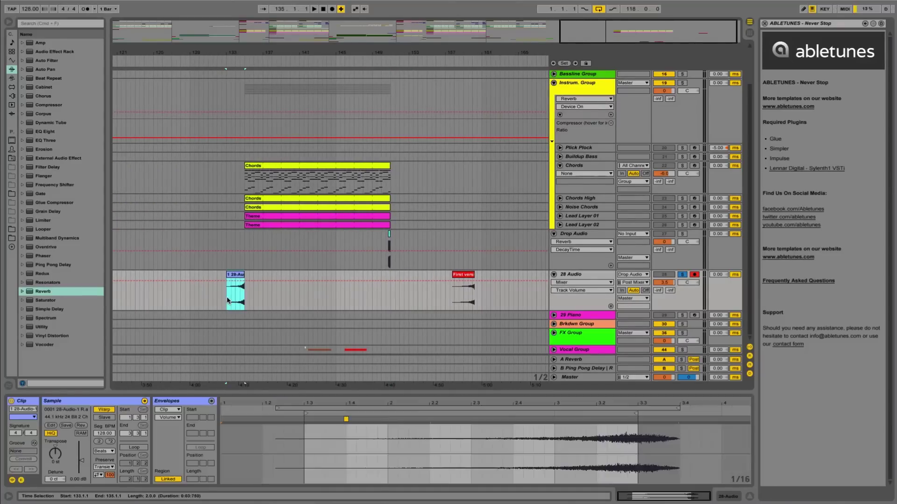
Step: Solo the Instrum. Group together with 28 Audio and play the transition from 134.3.1 into the chords
left_click_drag(249, 51, 249, 68)
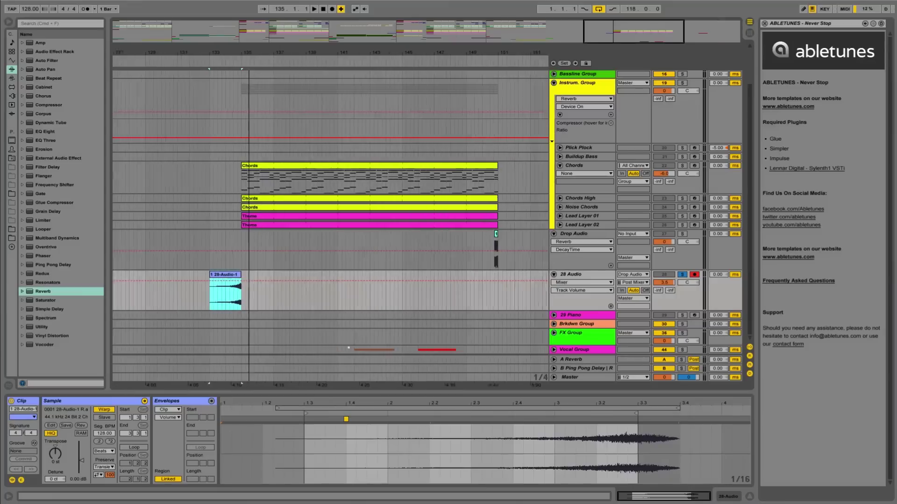
left_click(682, 84)
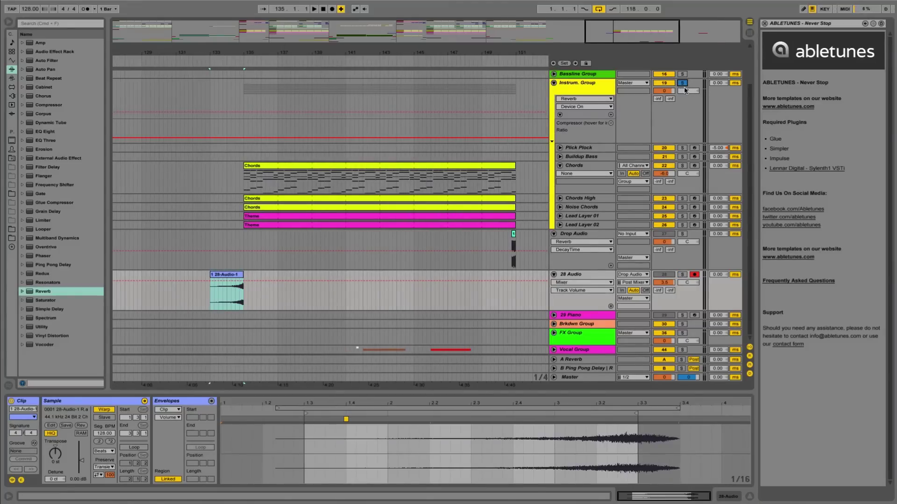
left_click(682, 274)
left_click(240, 299)
key("space")
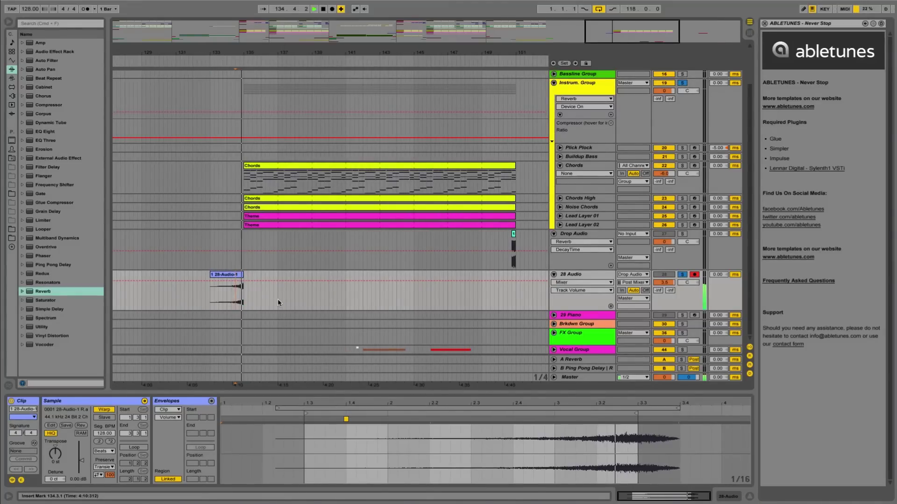
left_click(246, 49)
left_click_drag(245, 50, 246, 21)
key("space")
Step: Replace the old reversed clip before the second Buildup with a copy of the new one, spanning 75.1.1 to 77.1.1
left_click_drag(279, 299, 265, 308)
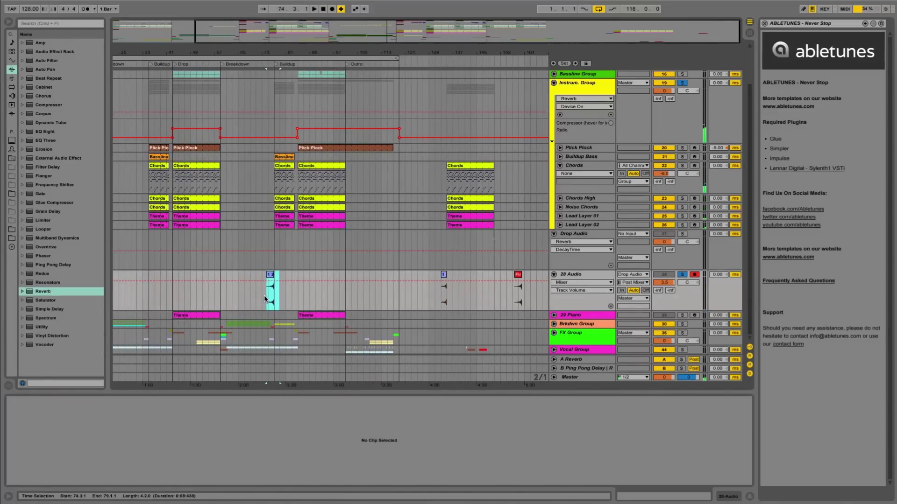
key("Delete")
left_click_drag(433, 295, 444, 297)
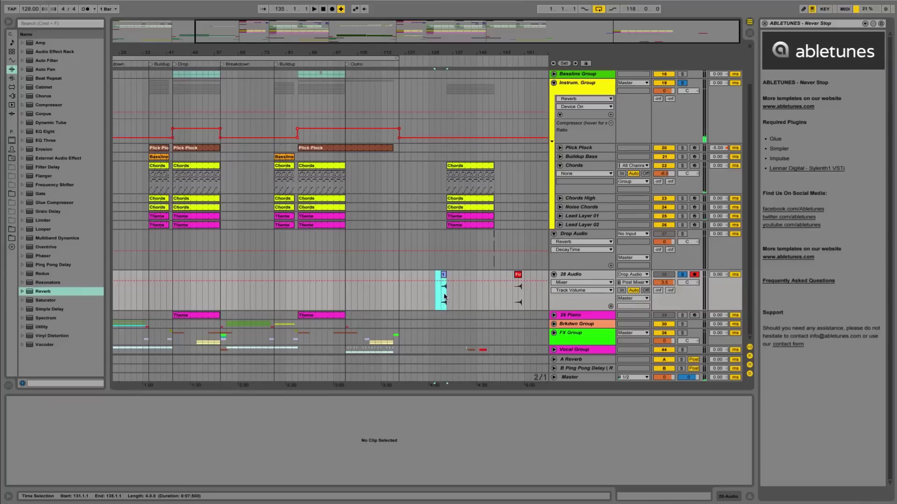
left_click(266, 292)
key("ctrl+v")
left_click_drag(281, 53, 303, 103)
left_click(293, 281)
left_click(295, 275)
left_click_drag(295, 275, 268, 276)
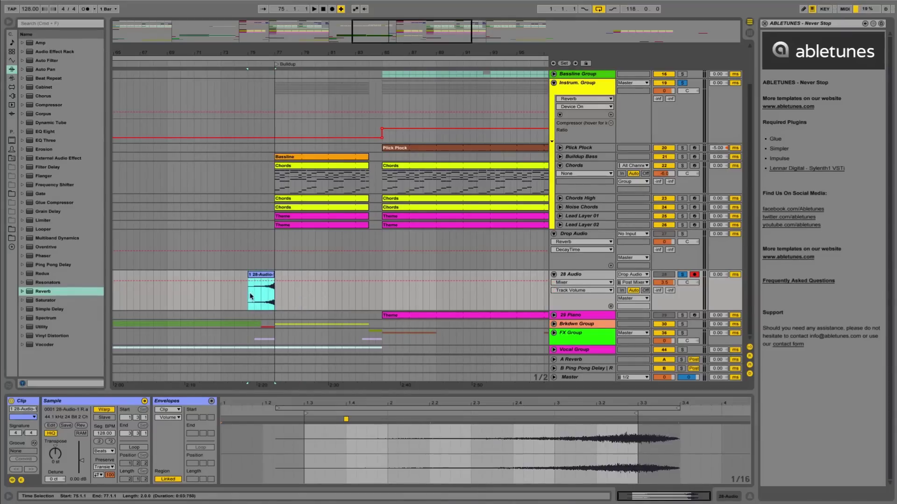
Step: Play the transition into the second Buildup from 75.1.1 with the new reversed clip
key("space")
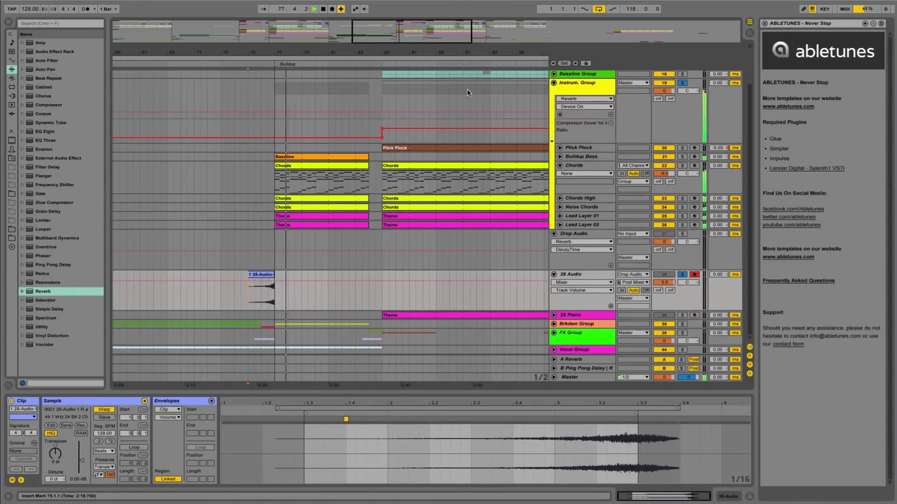
key("space")
left_click_drag(276, 54, 279, 23)
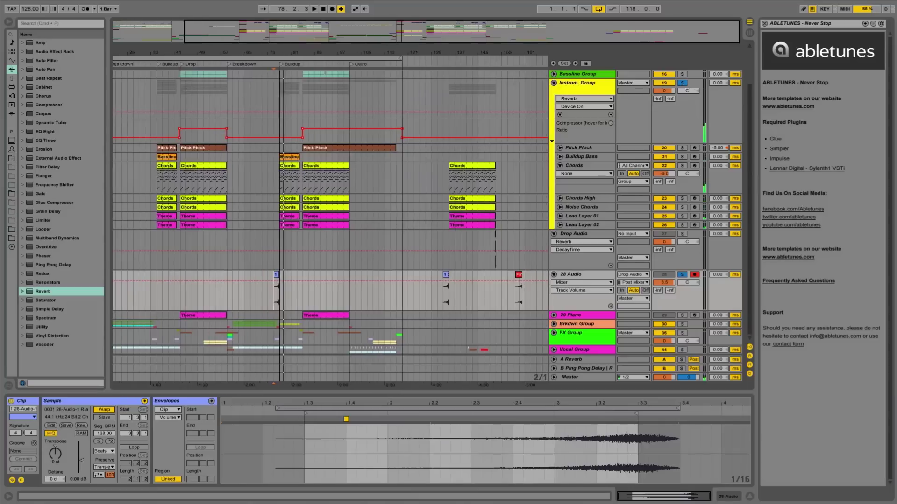
Step: Paste a copy of the First version clip on 28 Audio and swap it with 1 28-Audio-1, ending at 77.1.1 before the second Buildup
left_click(522, 276)
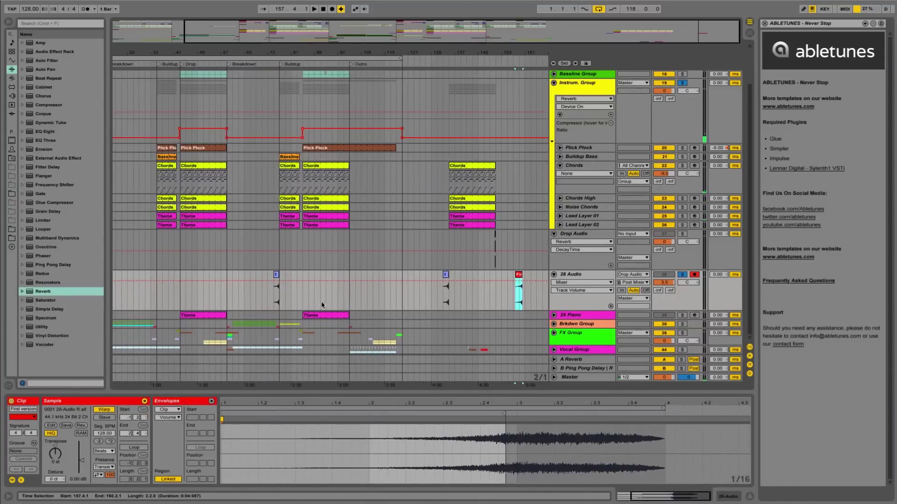
left_click_drag(277, 53, 277, 112)
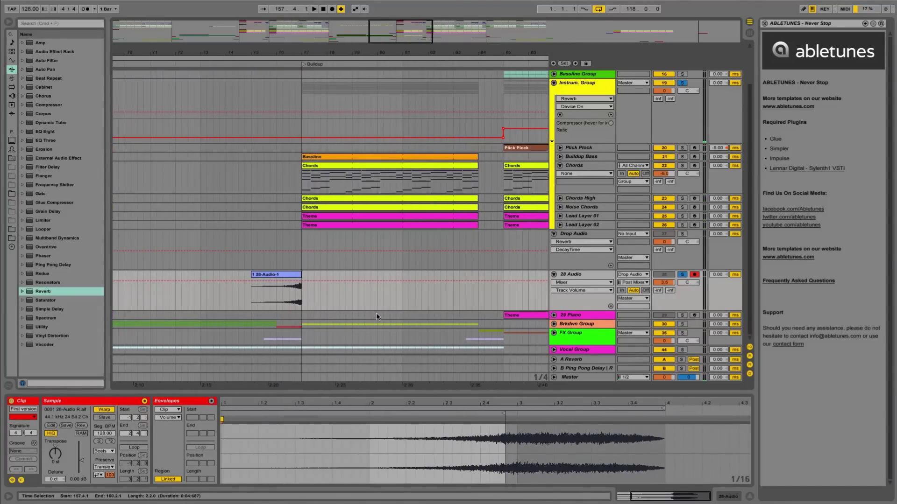
left_click(324, 280)
key("super+v")
left_click_drag(266, 275, 422, 278)
left_click_drag(355, 275, 268, 276)
Step: Play the transition into the second Buildup from 76.2.1 with the First version clip in place
left_click(283, 293)
key("space")
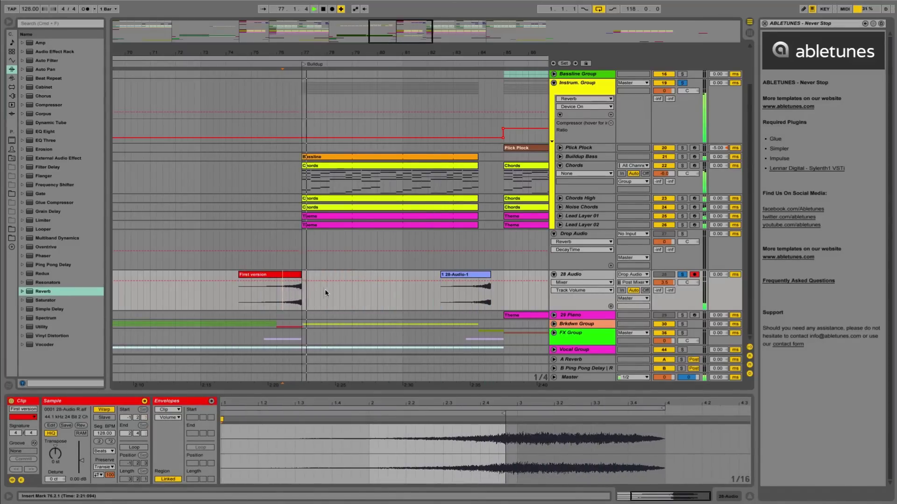
key("space")
left_click(292, 276)
key("space")
left_click(283, 297)
key("space")
key("space")
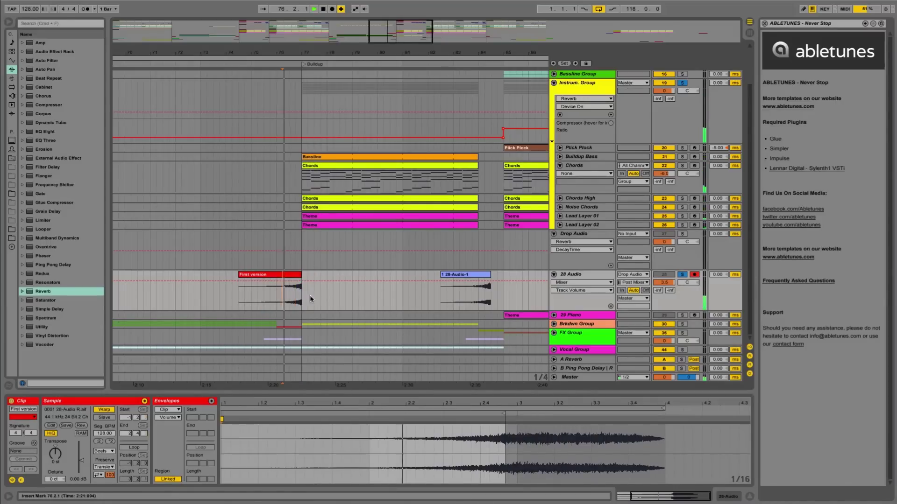
key("space")
Step: Move the First version copy past the start of the second Buildup and put 1 28-Audio-1 back at 75.1.1 to 77.1.1
left_click_drag(283, 276, 391, 283)
left_click(281, 285)
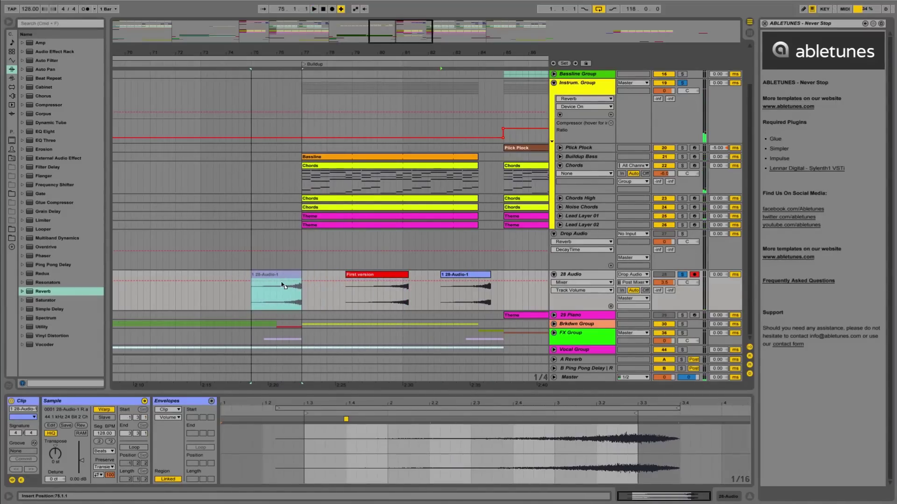
left_click_drag(280, 285, 280, 285)
Step: Play the transition from 75.4.1 with the 1 28-Audio-1 clip, and turn off the solo on 28 Audio
left_click(270, 297)
key("space")
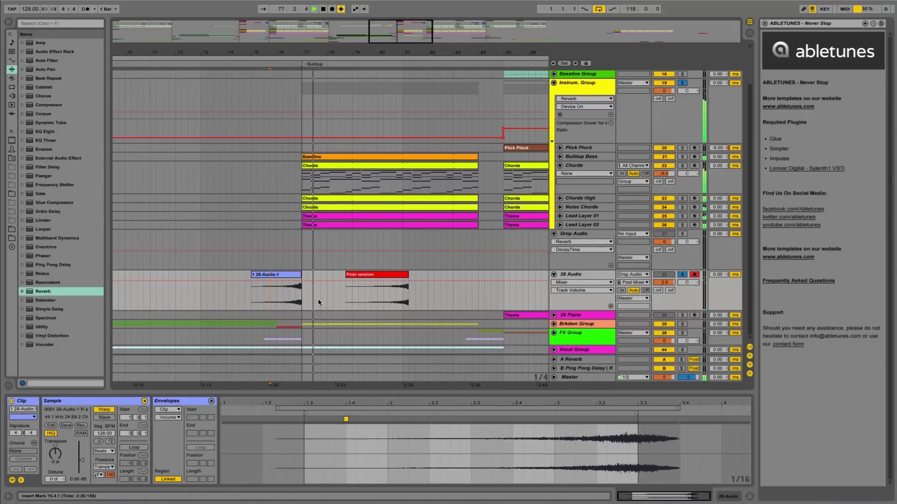
left_click(681, 275)
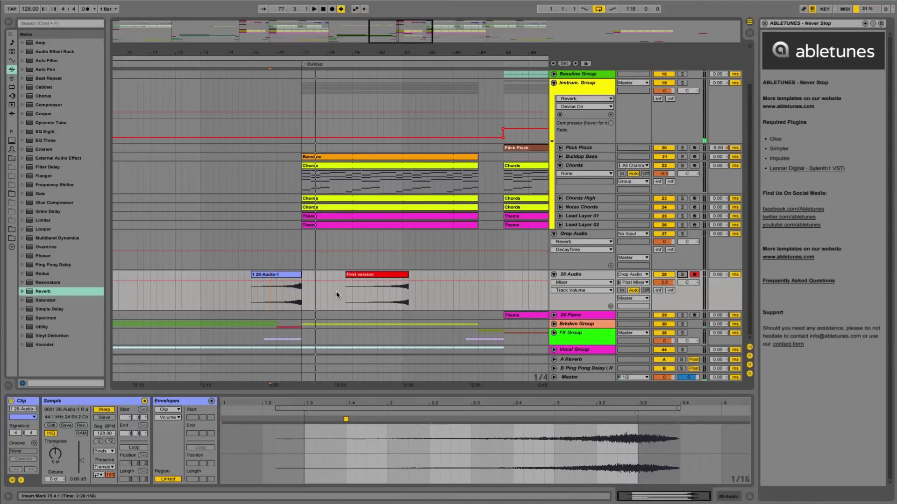
Step: Examine where the reversed clip meets the start of the second Buildup's Chords clip
key("minus")
key("minus")
key("minus")
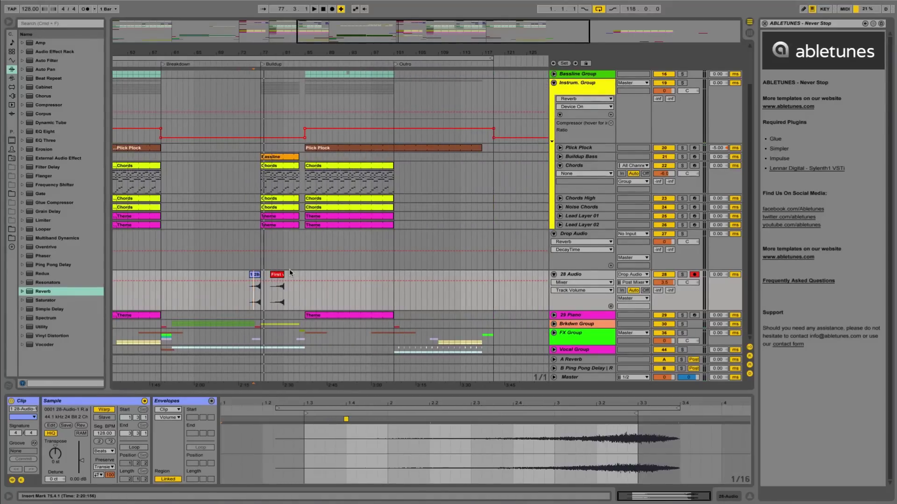
key("plus")
key("plus")
key("plus")
key("plus")
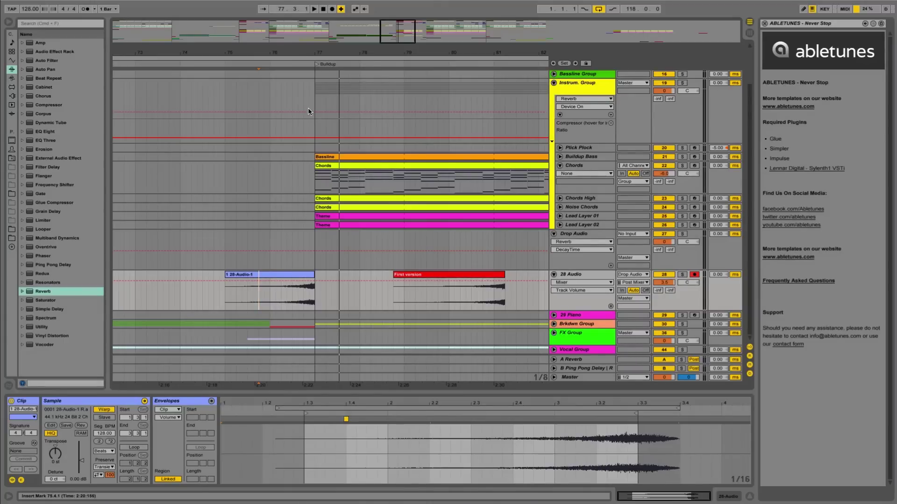
left_click(332, 178)
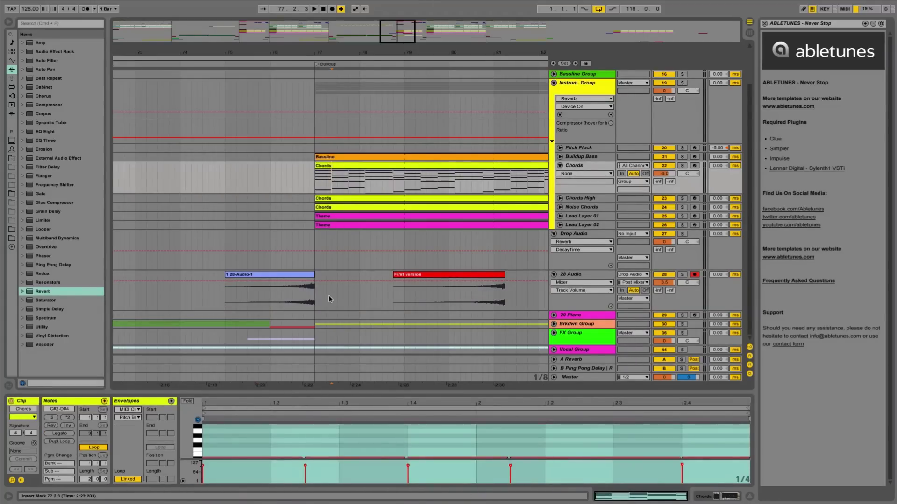
Step: Set 28 Audio's sends to -6.0 dB for A Reverb and -29.0 dB for B Ping Pong Delay
left_click(554, 270)
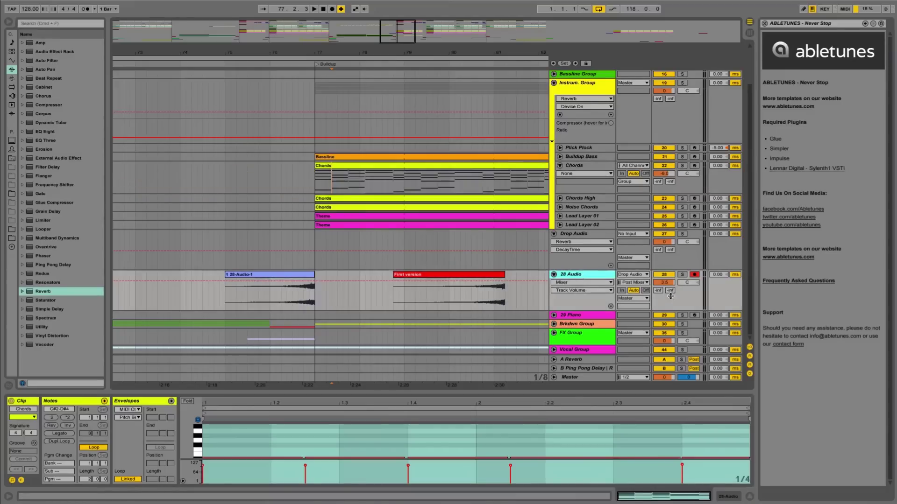
left_click_drag(658, 292, 658, 283)
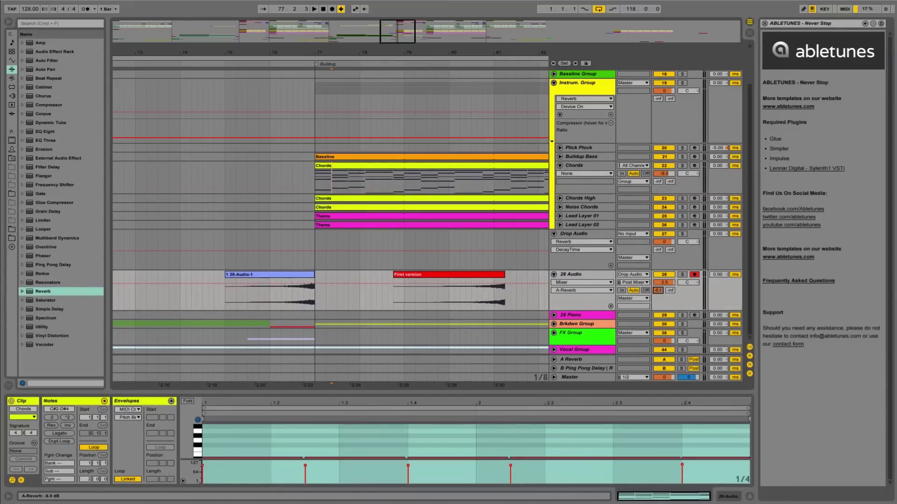
left_click_drag(669, 292, 670, 288)
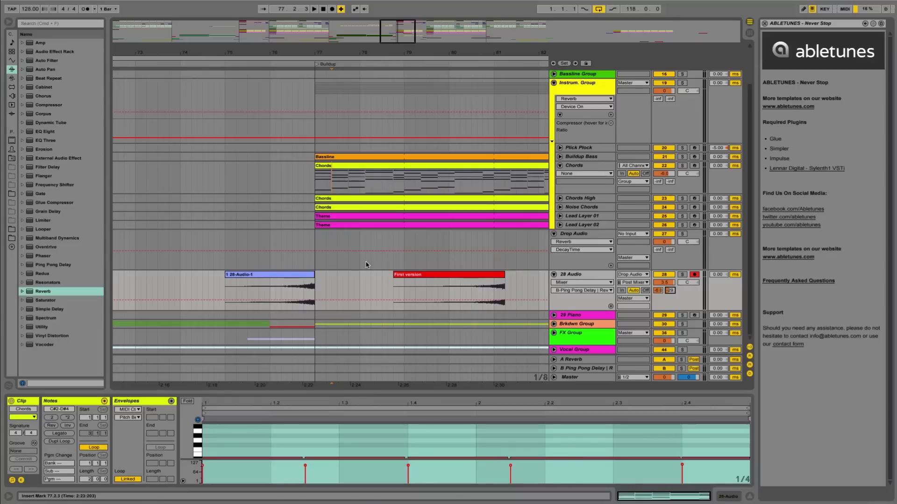
left_click(314, 277)
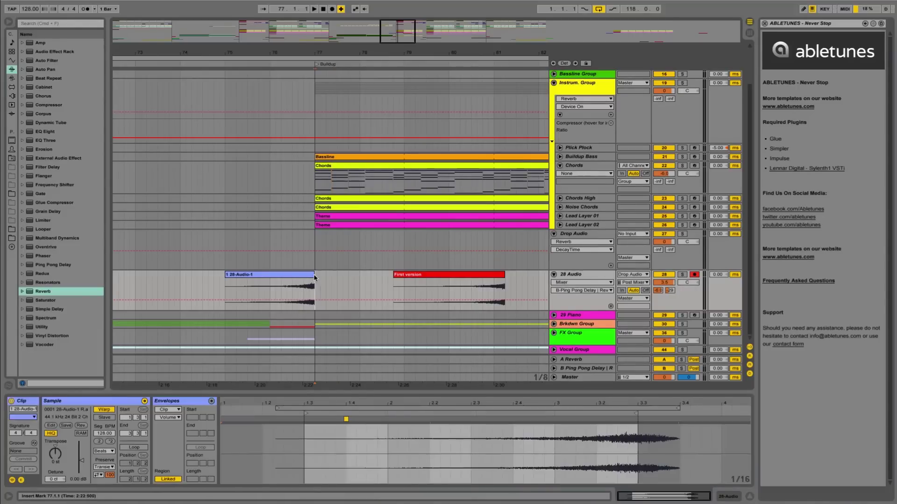
mouse_move(305, 275)
left_mouse_down()
mouse_move(294, 278)
mouse_move(302, 278)
left_mouse_up()
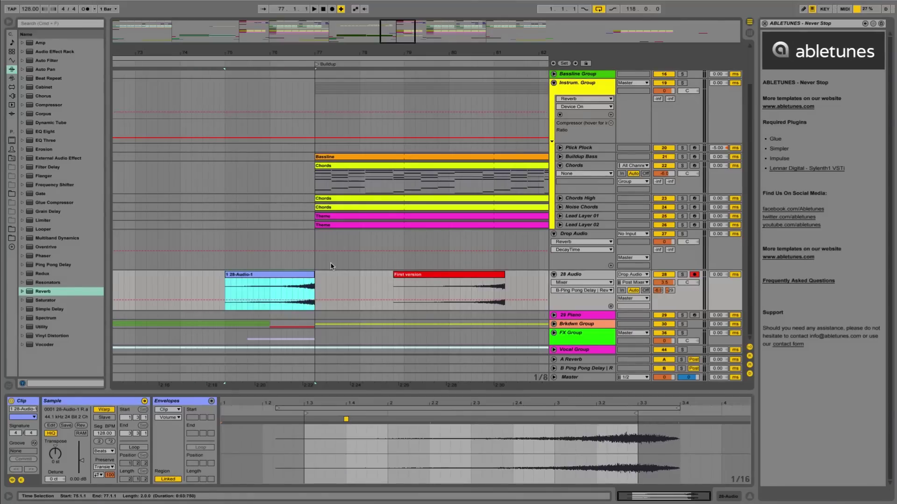
Step: Show the Drop Audio track's Reverb device and move the First version clip near the arrangement's end two bars later
left_click(591, 234)
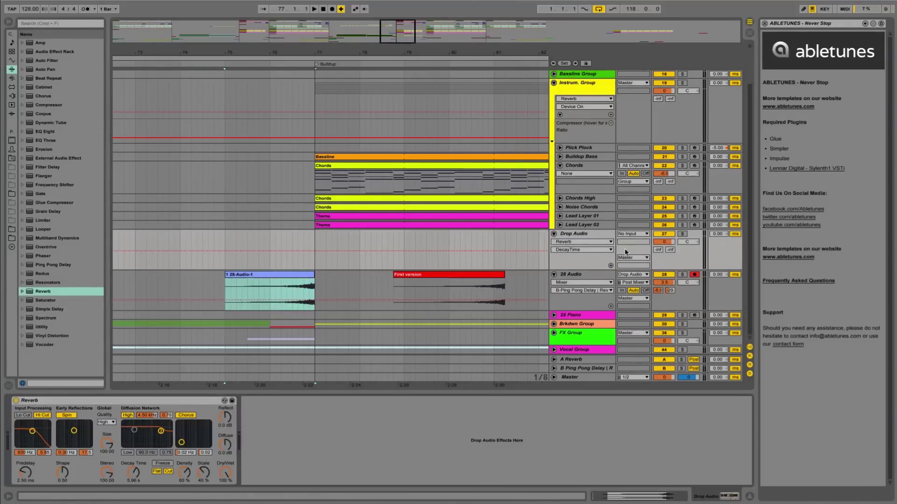
left_click_drag(333, 50, 262, 11)
left_click_drag(523, 49, 473, 89)
left_click_drag(475, 275, 512, 275)
Step: Set the Size of Drop Audio's Reverb to 5.71 with the track temporarily soloed and the insert mark at 150.4.1
left_click(683, 234)
left_click(310, 250)
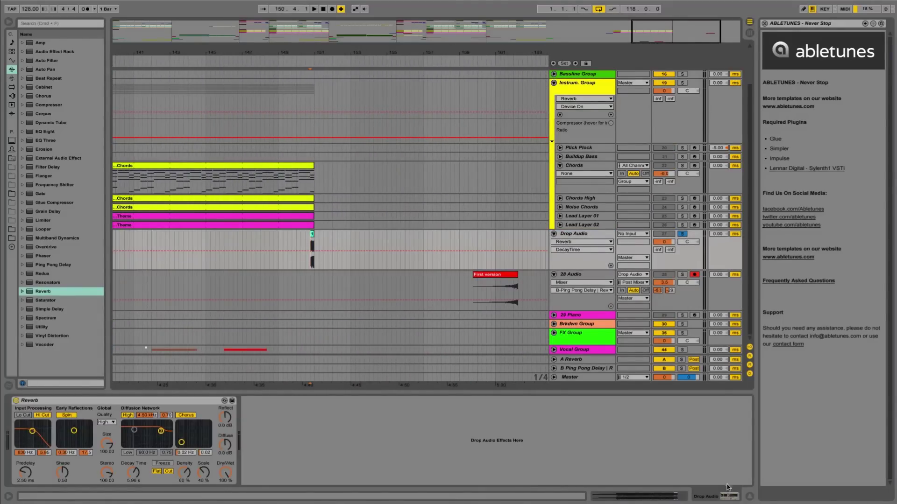
left_click_drag(109, 444, 109, 478)
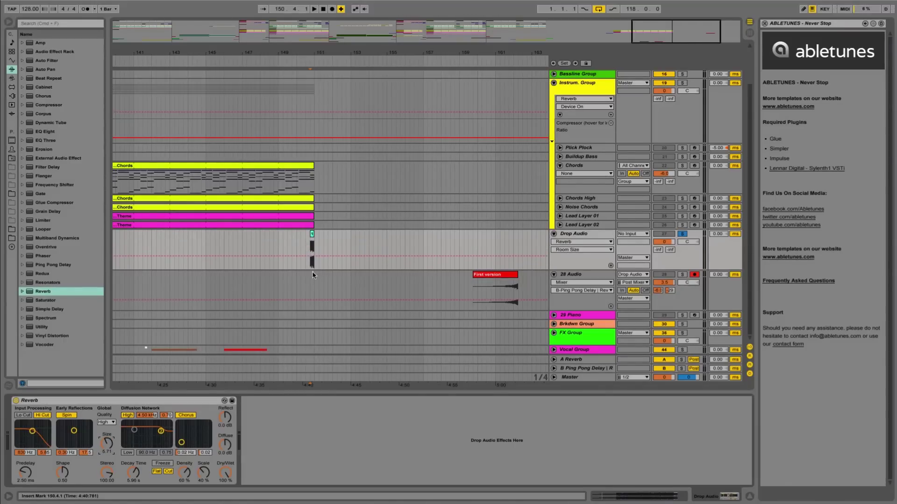
left_click(681, 233)
Step: Record Drop Audio's new reverb tail onto 28 Audio from 150.4.1 with monitoring set to In, and return monitoring to Auto
left_click(622, 290)
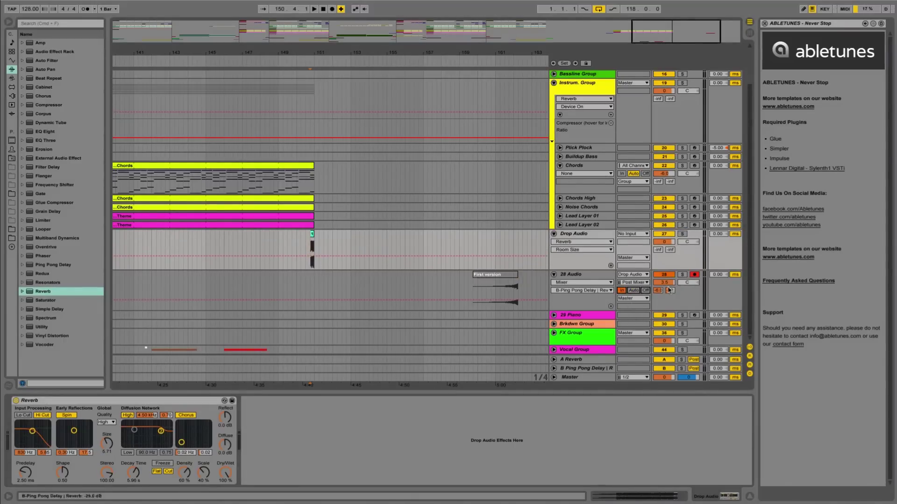
left_click(310, 284)
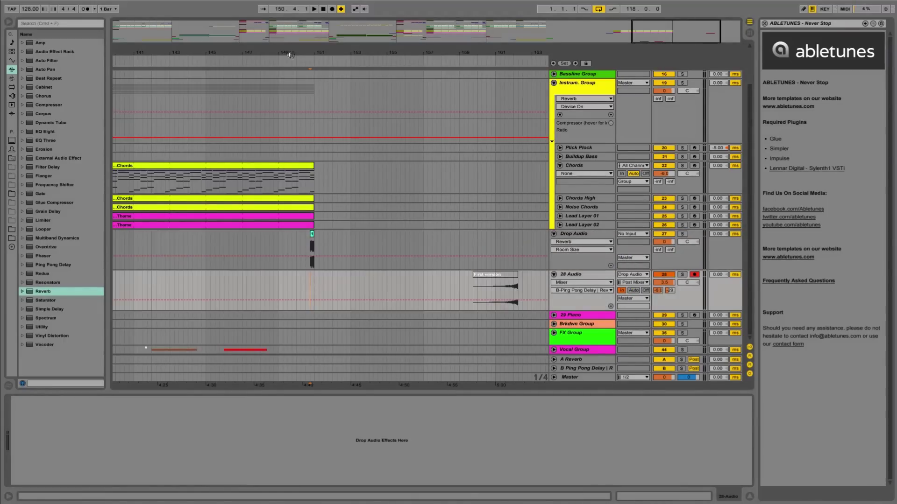
left_click(332, 9)
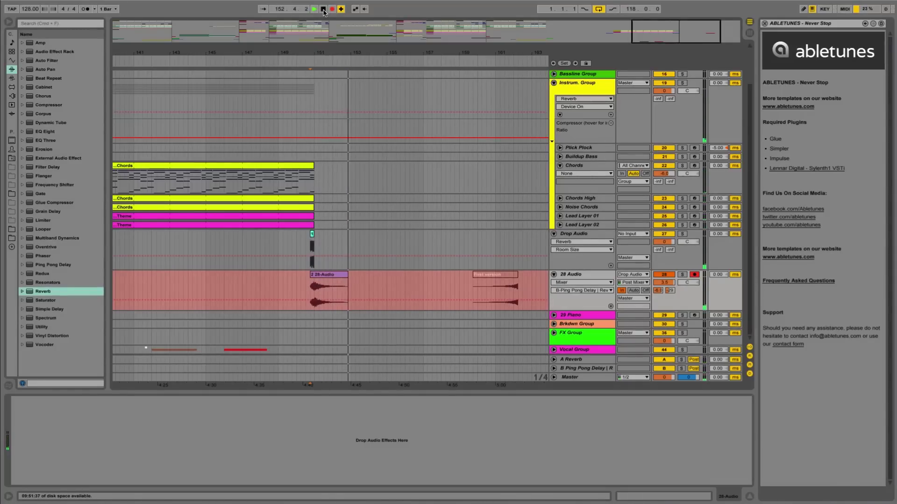
left_click(323, 10)
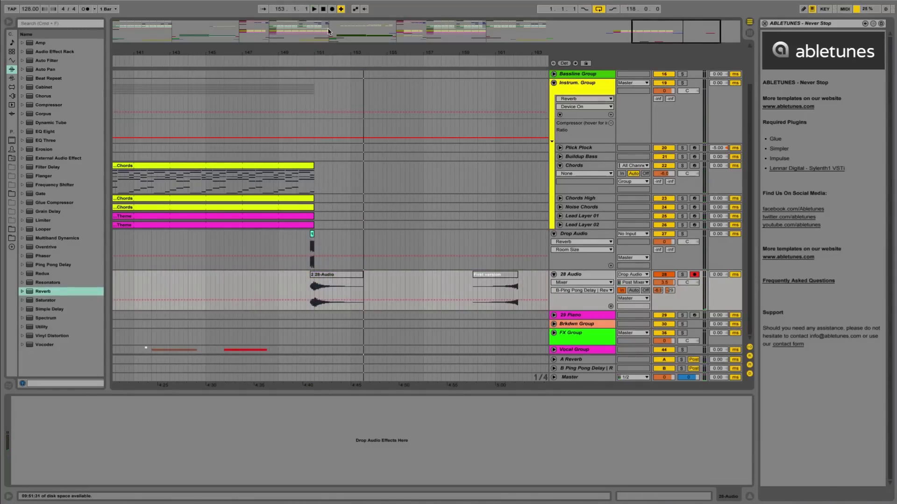
left_click(325, 281)
left_click(644, 291)
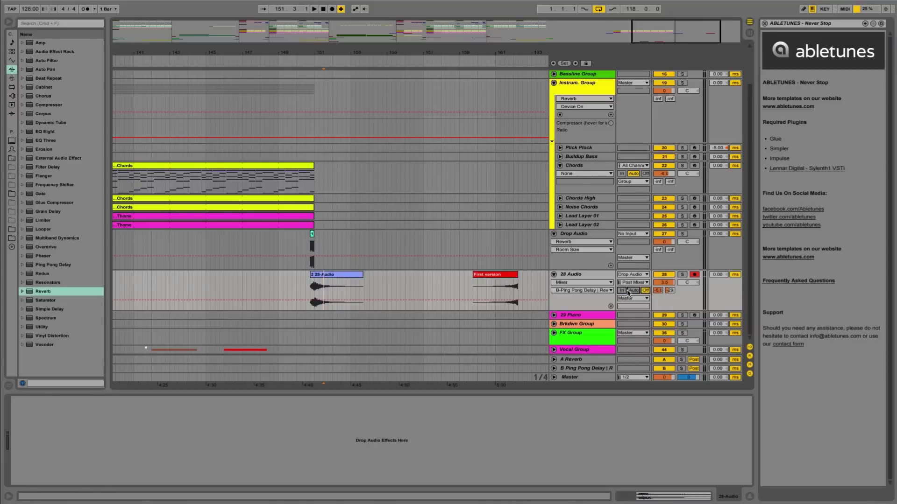
Step: Try to reverse the untrimmed 2 28-Audio recording
double_click(357, 281)
left_click(81, 426)
left_click(358, 290)
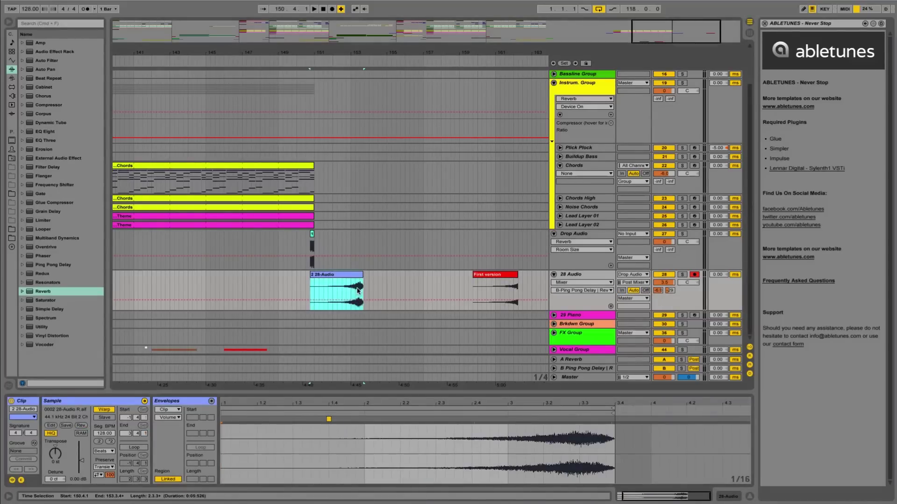
left_click_drag(330, 52, 327, 81)
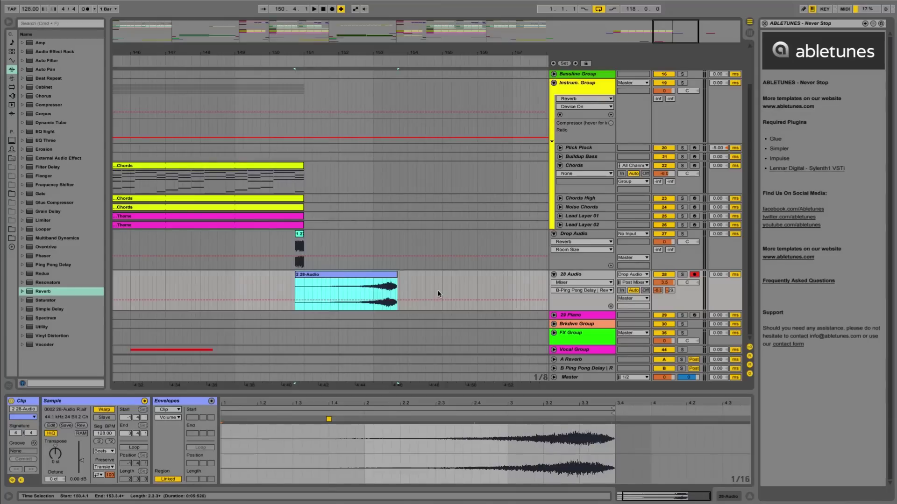
key("super+z")
Step: Trim the 2 28-Audio recording at both ends so it spans 151.1.1 to 153.1.1
left_click(298, 287)
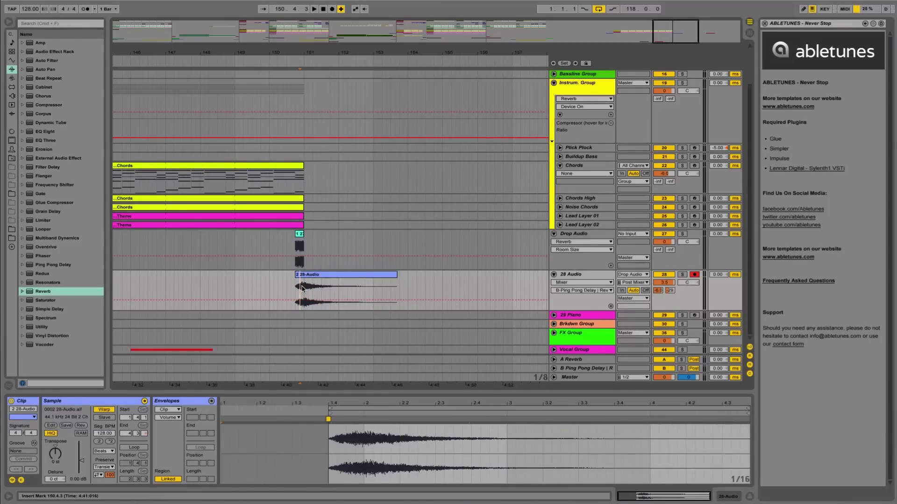
left_click_drag(302, 288, 270, 288)
key("Delete")
left_click_drag(374, 287, 450, 287)
key("Delete")
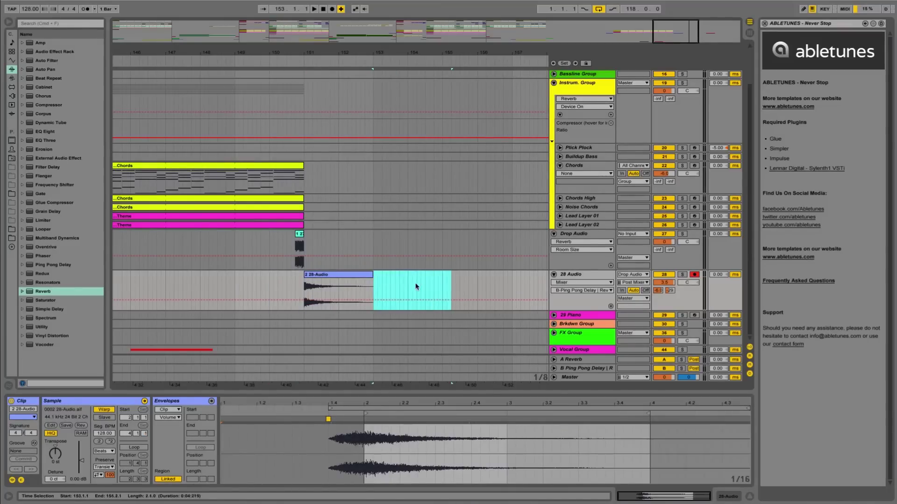
Step: Reverse the trimmed 2 28-Audio clip and play it with 28 Audio soloed
left_click(345, 277)
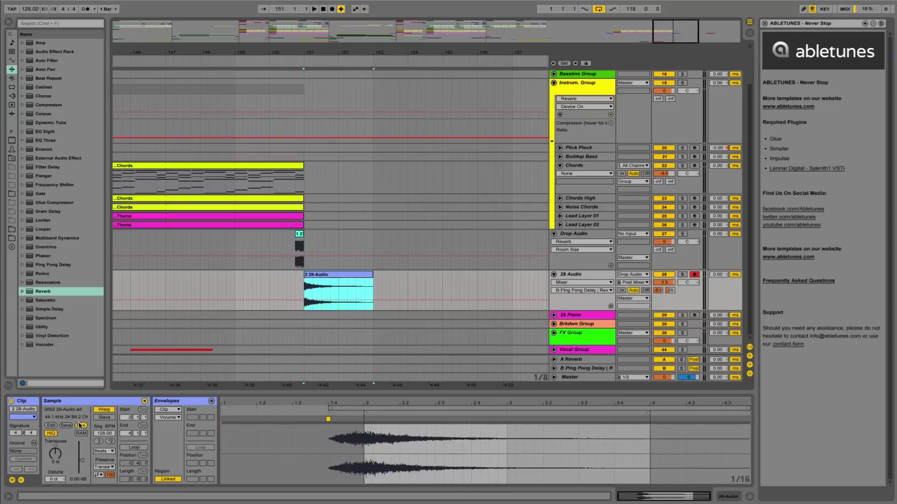
left_click(80, 426)
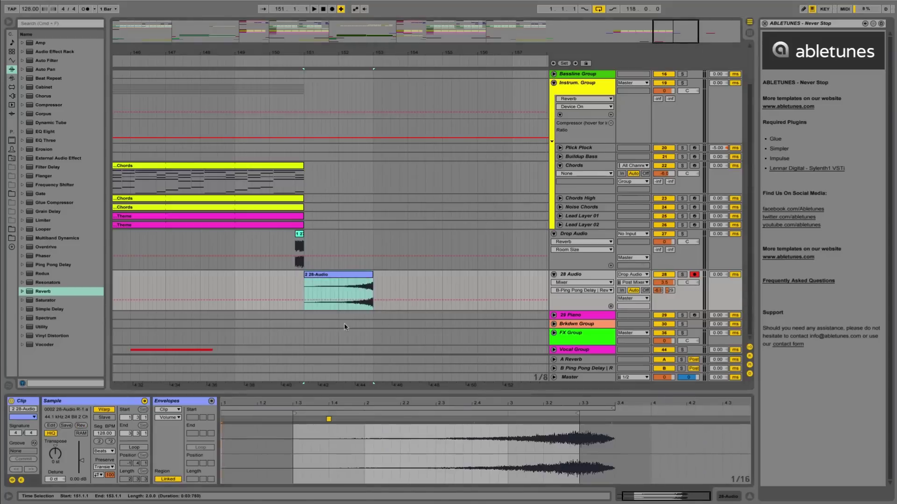
left_click(682, 278)
key("space")
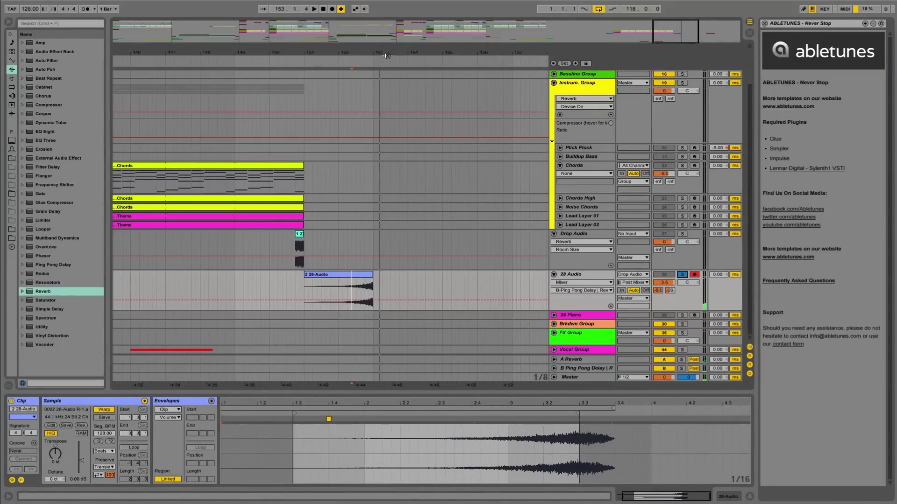
Step: Recolour the reversed 2 28-Audio clip yellow-green and move it to 73.1.1, directly before the 1 28-Audio-1 clip
left_click_drag(386, 55, 387, 33)
left_click(486, 280)
key("space")
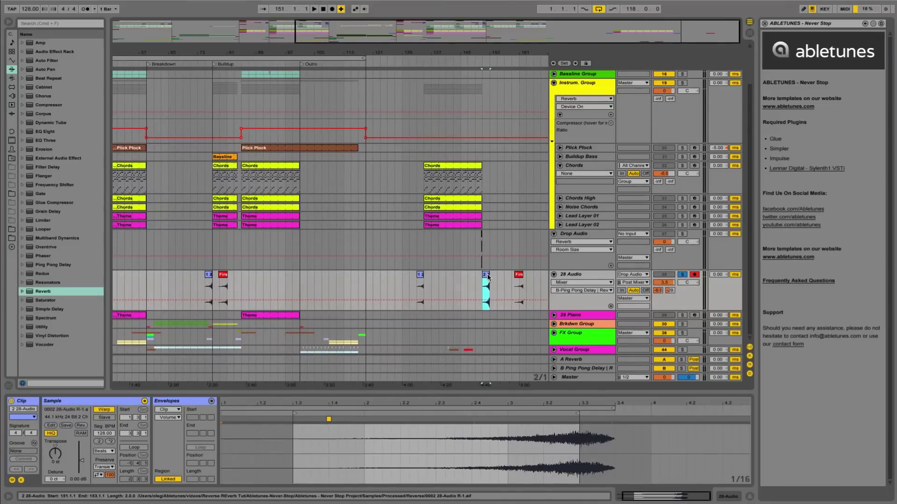
right_click(487, 283)
left_click(503, 450)
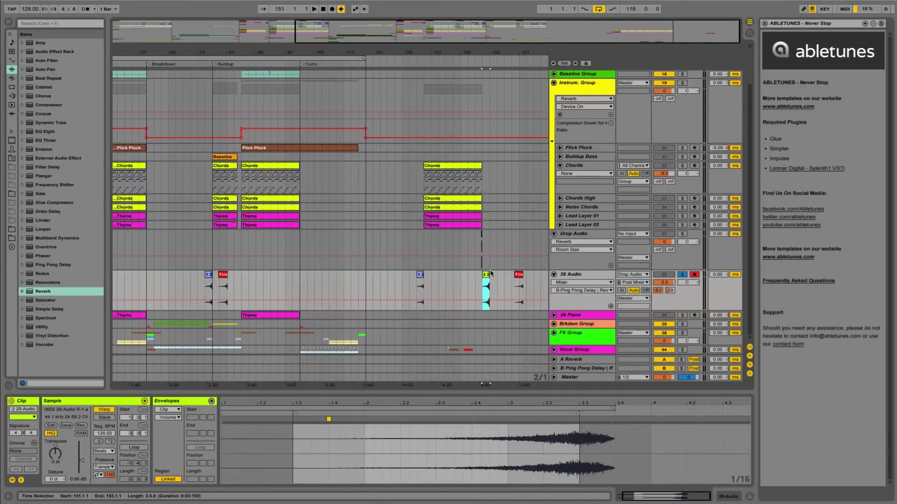
left_click_drag(485, 275, 200, 284)
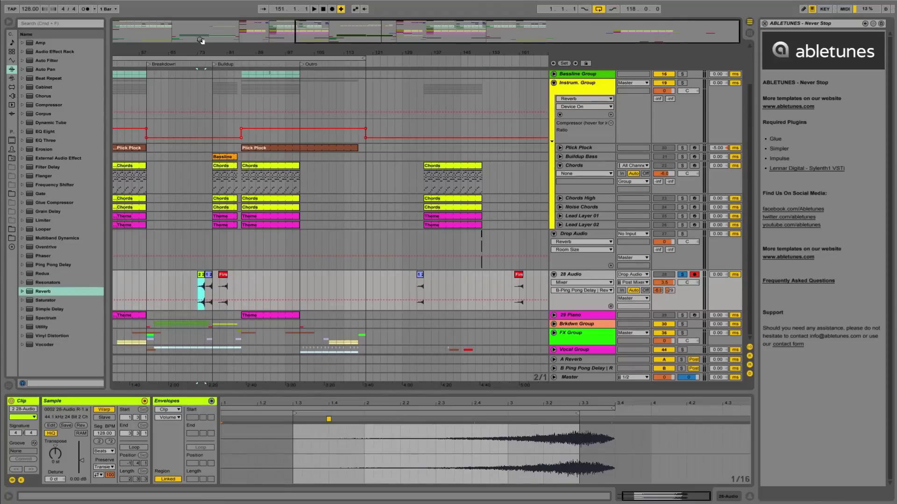
Step: Play the endings of the 1 28-Audio-1, 2 28-Audio and First version clips in turn to compare their reversed reverb
left_click_drag(200, 36, 217, 87)
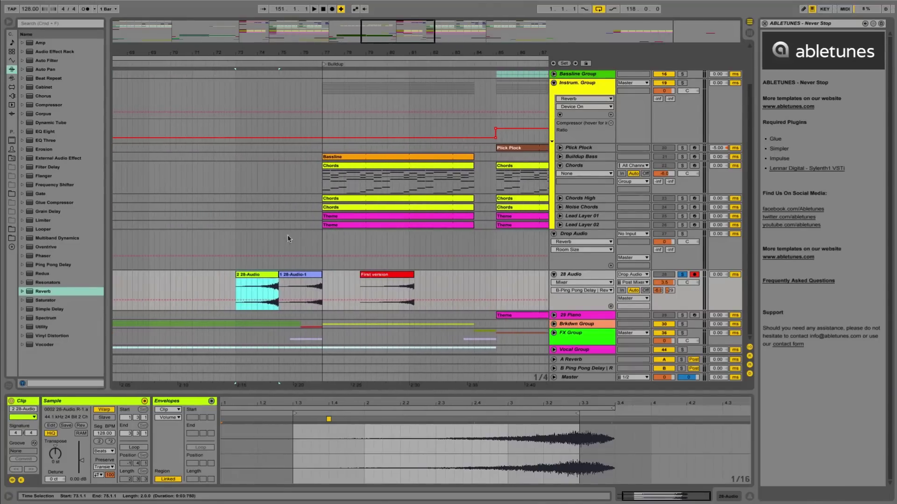
left_click(306, 292)
key("space")
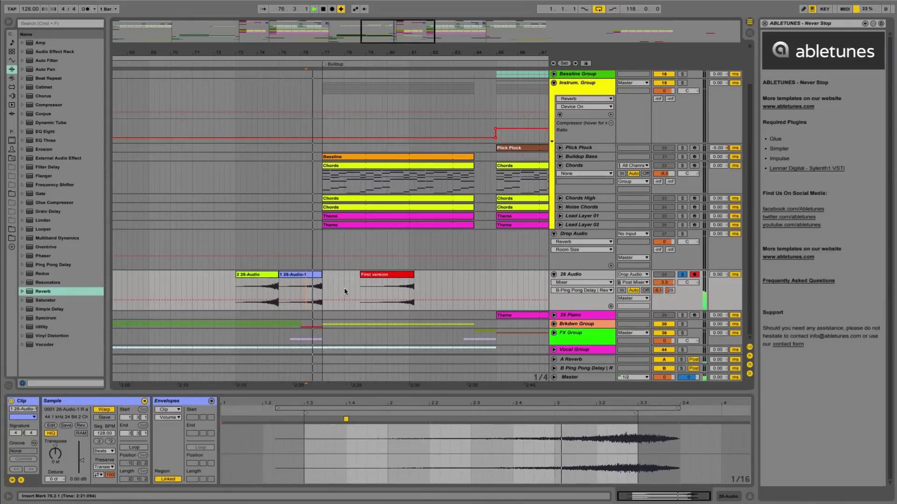
left_click(273, 290)
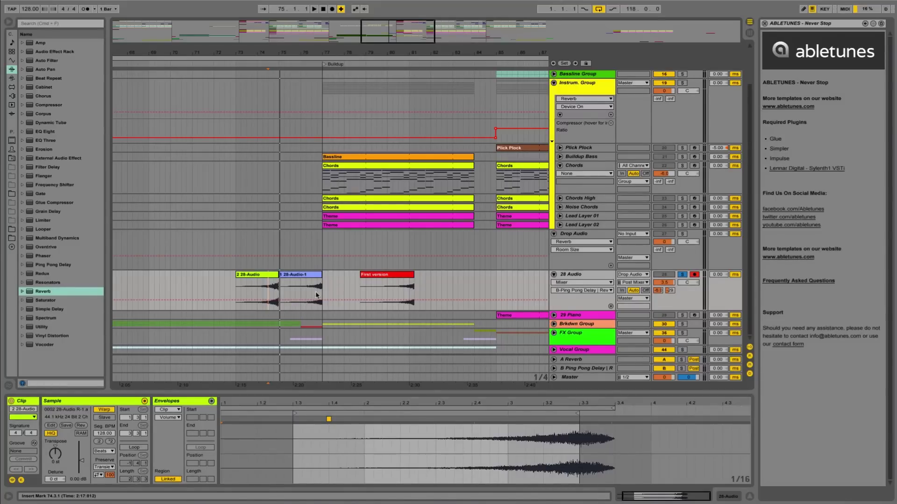
left_click(311, 292)
key("space")
key("space")
left_click(269, 294)
key("space")
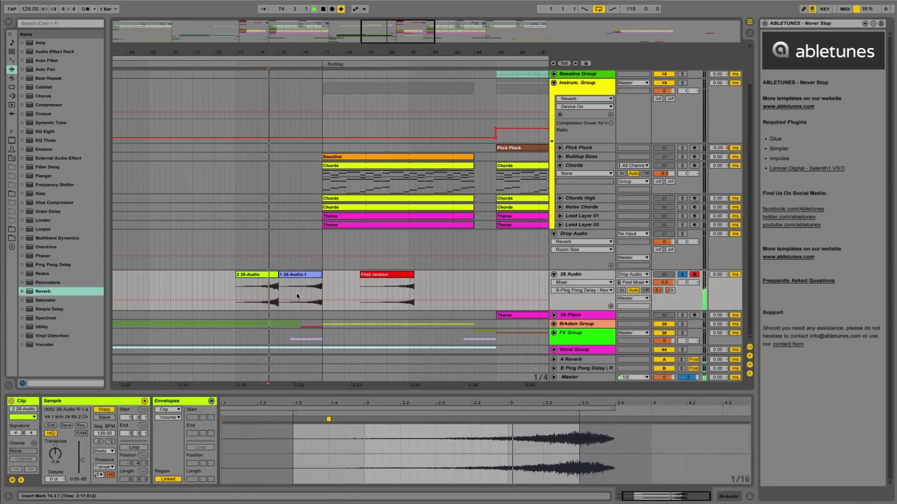
left_click(404, 290)
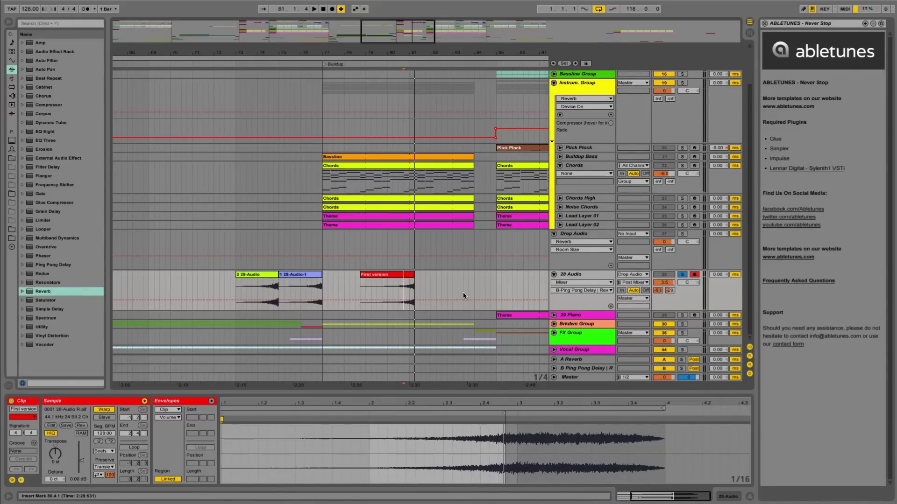
Step: Move the 1 28-Audio-1 clip after First version, place 2 28-Audio directly before the Buildup at 75.1.1, and play its ending
left_click_drag(294, 275, 337, 285)
left_click_drag(259, 277, 471, 289)
left_click(312, 292)
key("space")
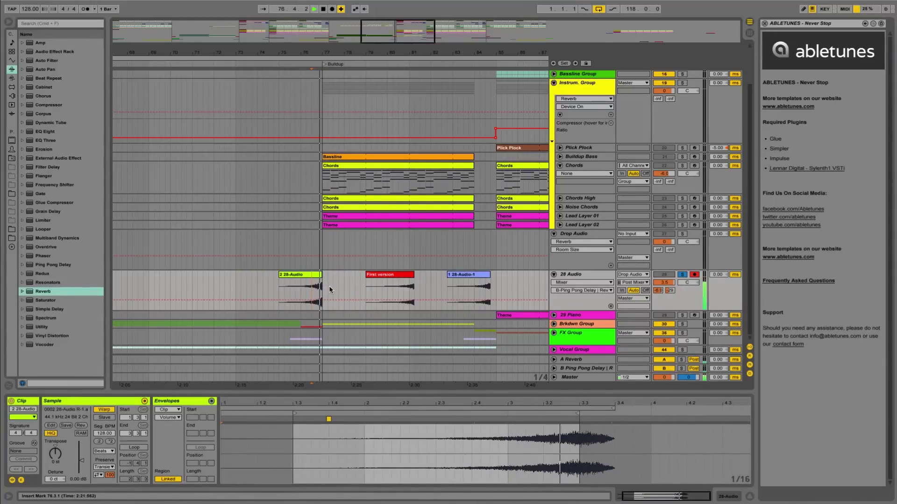
key("space")
Step: Unsolo the 28 Audio track and play the transition into the Buildup from 76.3.1 with the full mix
left_click(682, 275)
key("space")
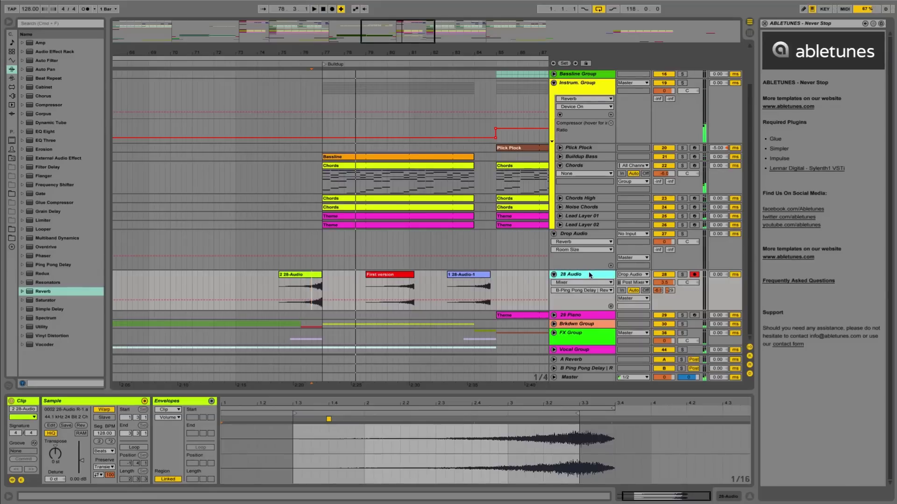
left_click(312, 286)
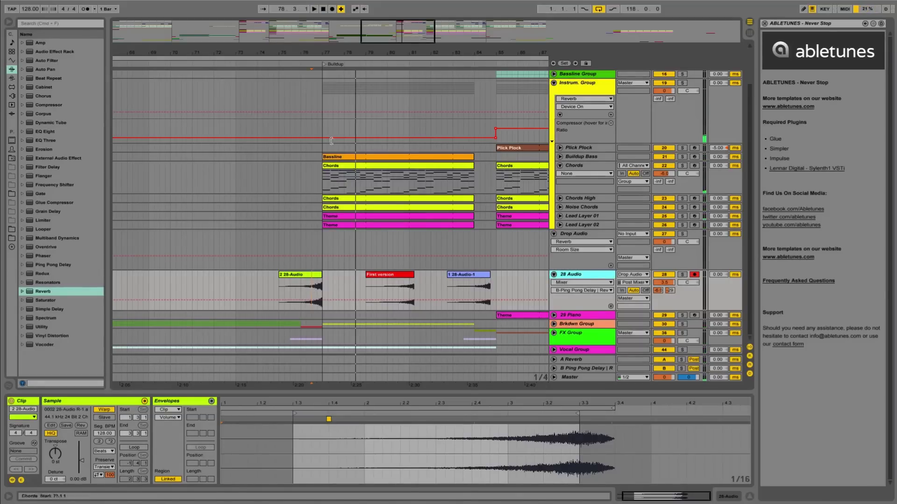
left_click_drag(326, 49, 325, 37)
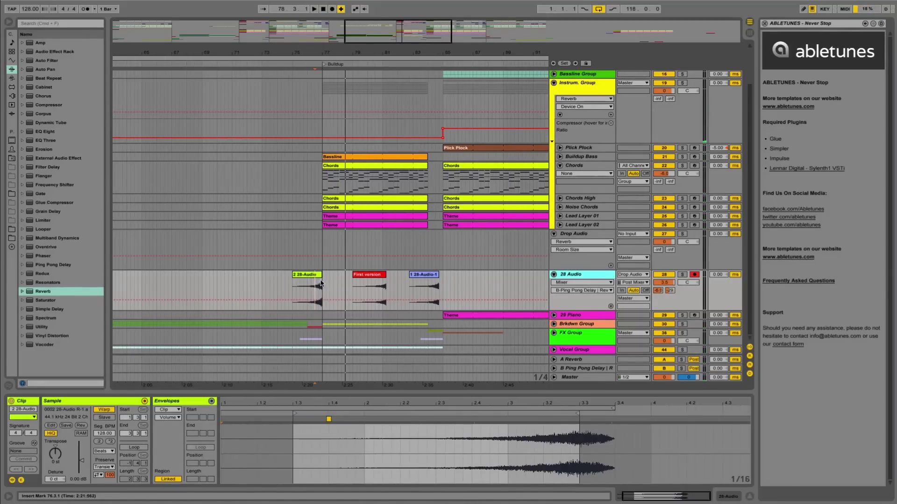